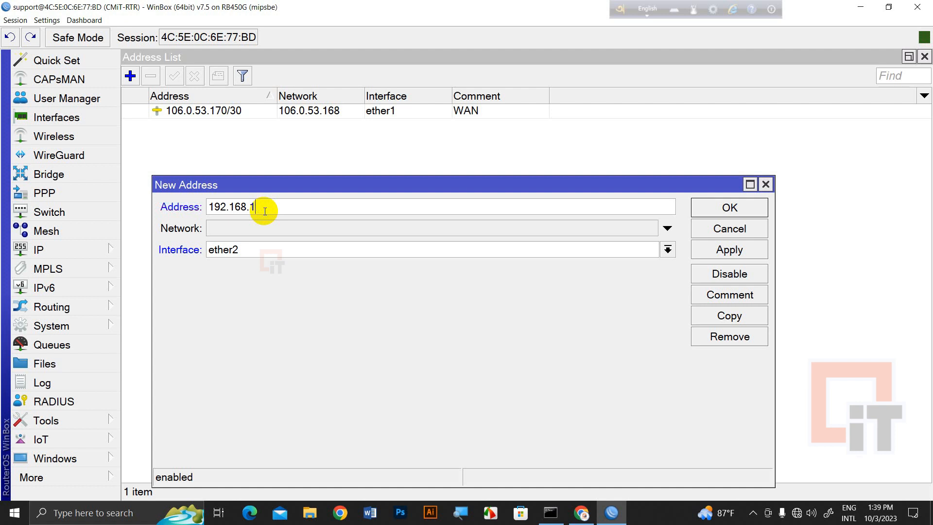
Set the ether2 address to 10.0.1.1/24 (network 10.0.1.0), apply it and close the dialog
{"action": "type", "text": "0"}
{"action": "key", "text": "BackSpace"}
{"action": "key", "text": "BackSpace"}
{"action": "key", "text": "BackSpace"}
{"action": "key", "text": "BackSpace"}
{"action": "key", "text": "BackSpace"}
{"action": "key", "text": "BackSpace"}
{"action": "key", "text": "BackSpace"}
{"action": "key", "text": "BackSpace"}
{"action": "key", "text": "BackSpace"}
{"action": "key", "text": "BackSpace"}
{"action": "type", "text": "10.0.1.0/24"}
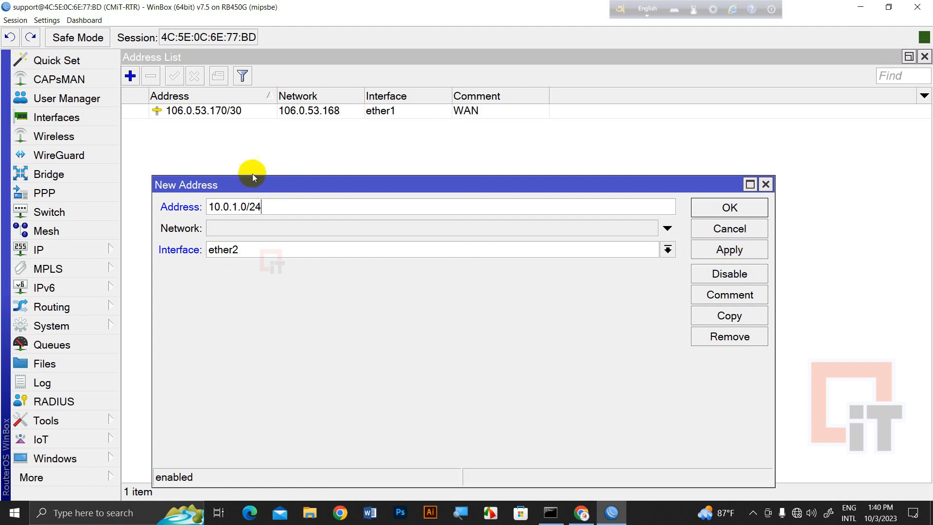
{"action": "left_click", "coordinate": [246, 209]}
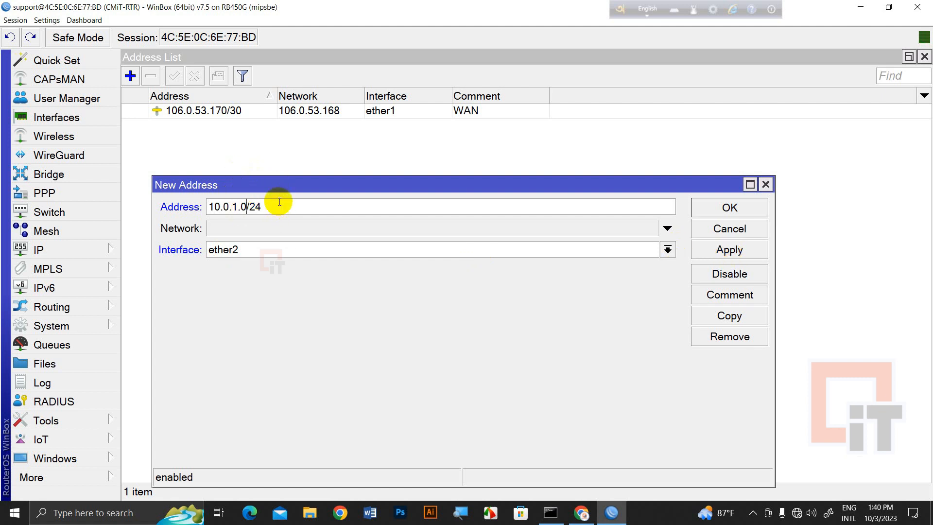
{"action": "key", "text": "BackSpace"}
{"action": "type", "text": "1"}
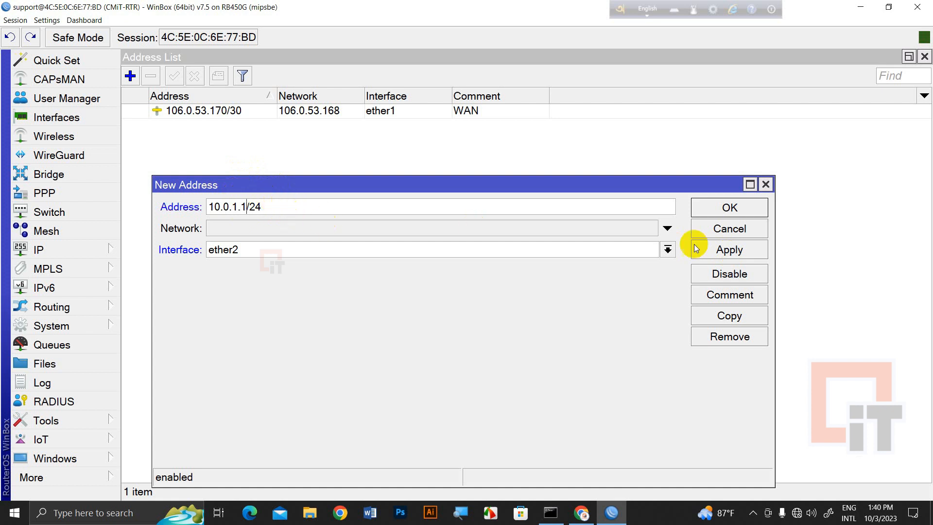
{"action": "left_click", "coordinate": [729, 249]}
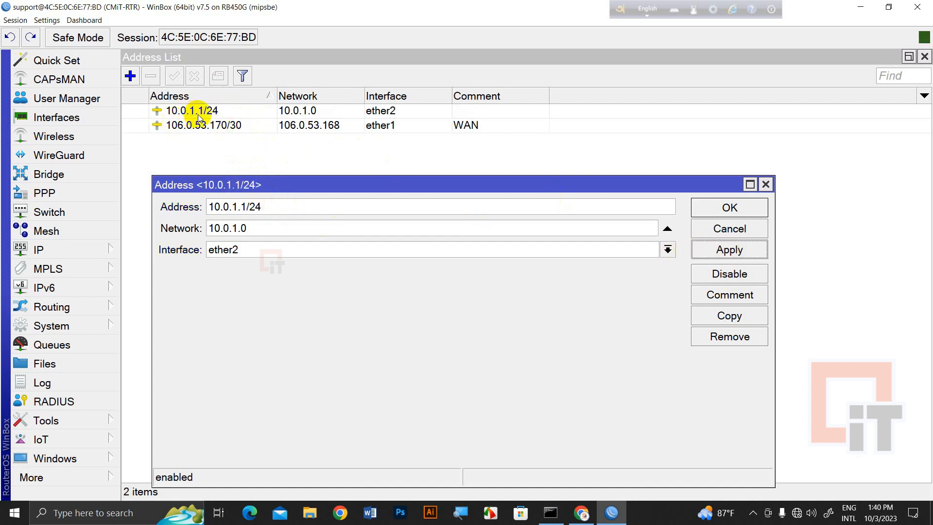
{"action": "left_click", "coordinate": [729, 208]}
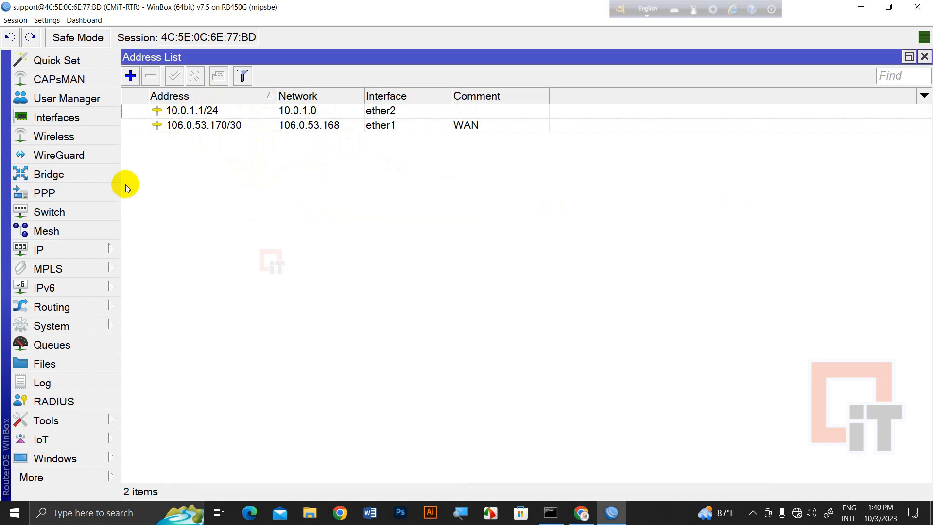
Start the DHCP Setup wizard from IP > DHCP Server and choose interface ether2
{"action": "left_click", "coordinate": [80, 246]}
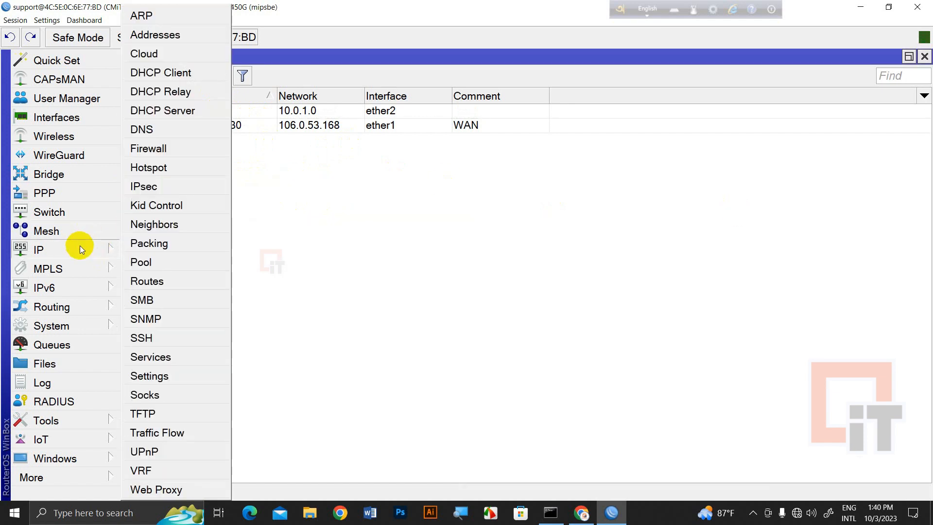
{"action": "left_click", "coordinate": [183, 111]}
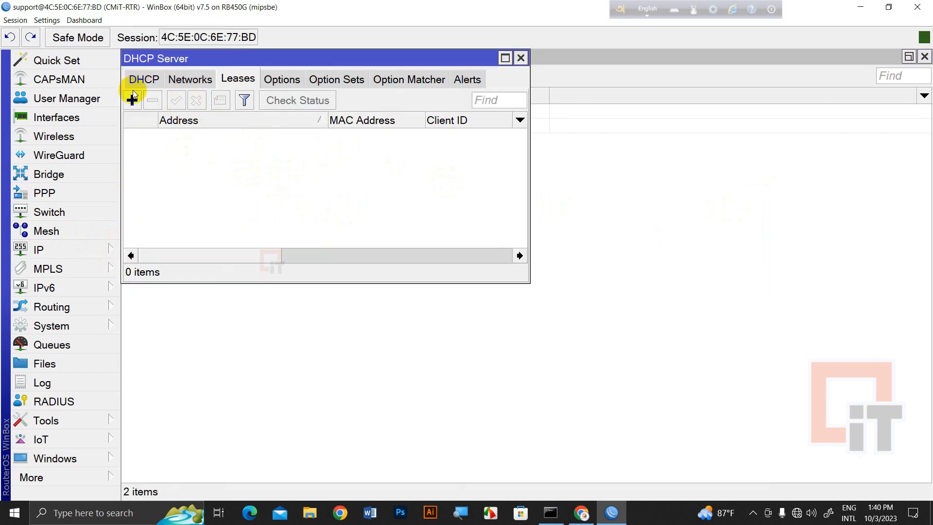
{"action": "left_click", "coordinate": [145, 79]}
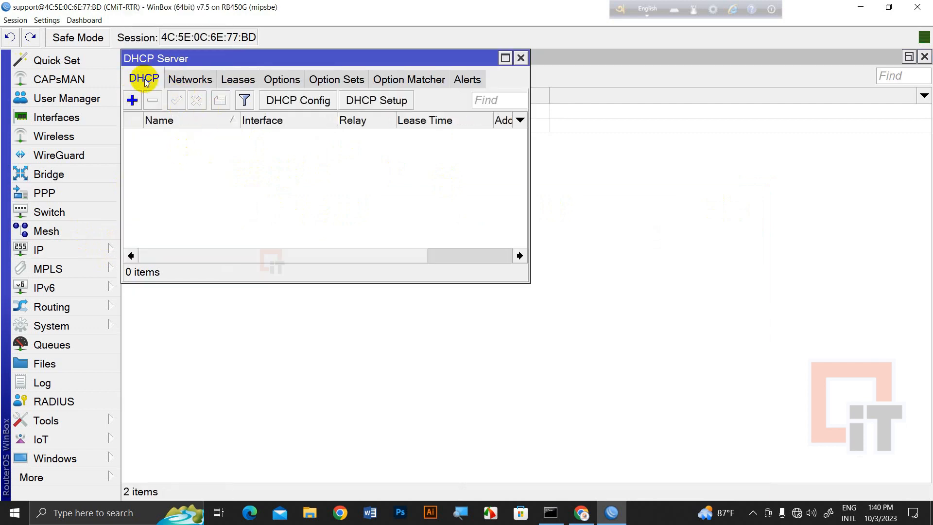
{"action": "left_click", "coordinate": [381, 107]}
{"action": "left_click", "coordinate": [298, 174]}
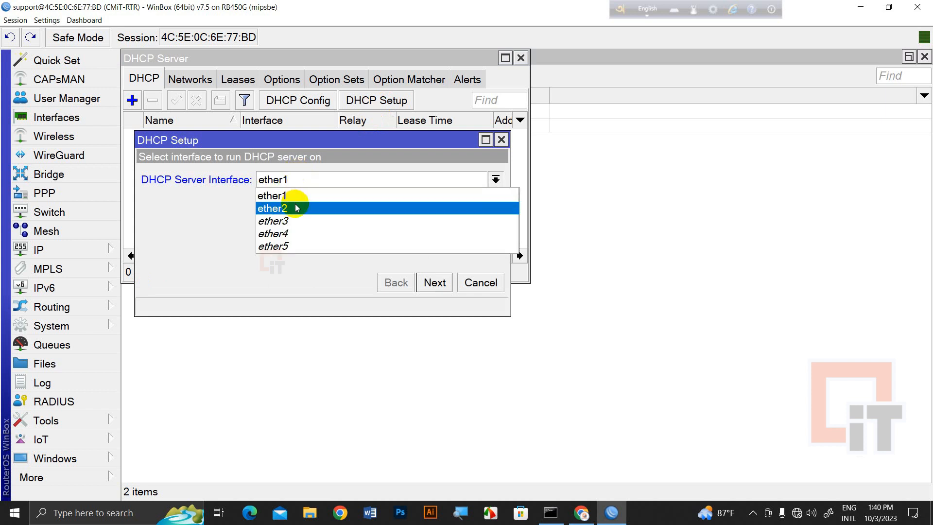
{"action": "left_click", "coordinate": [296, 205]}
{"action": "left_click", "coordinate": [434, 282]}
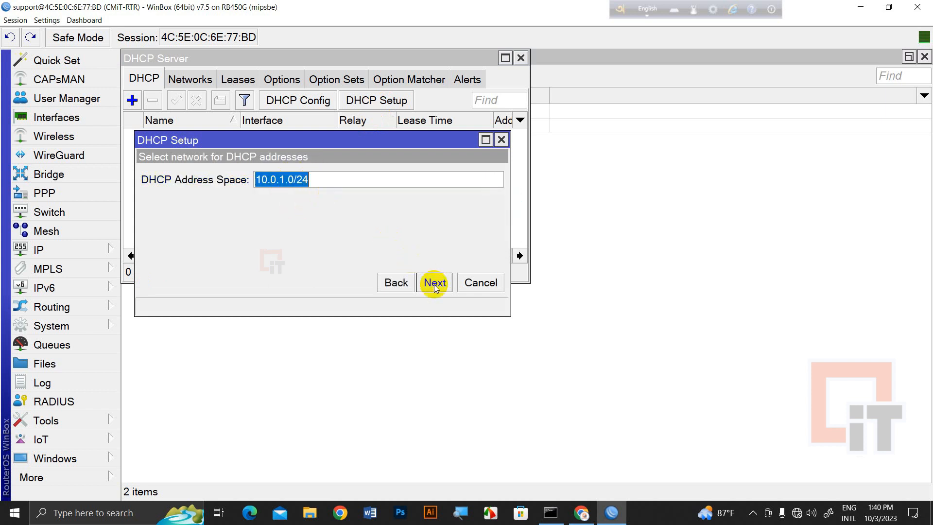
Accept the 10.0.1.0/24 address space and the 10.0.1.1 gateway
{"action": "left_click", "coordinate": [312, 179]}
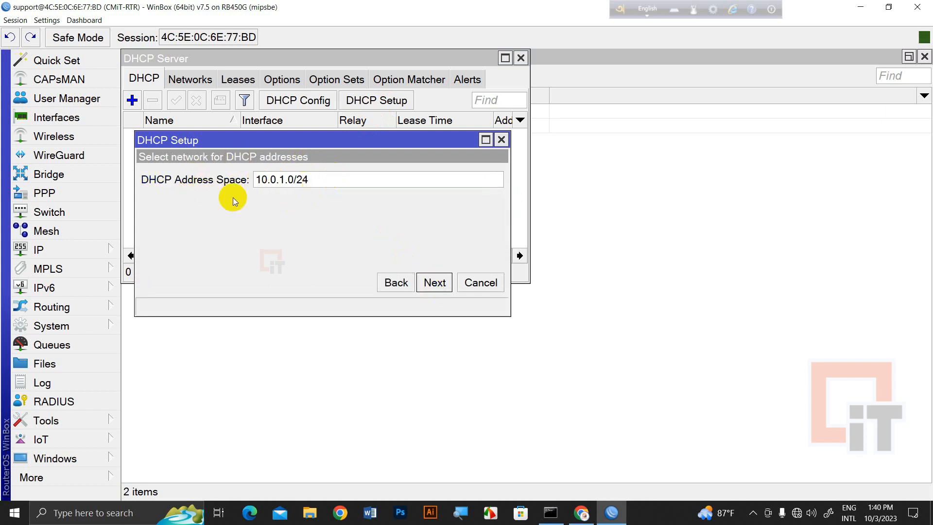
{"action": "left_click", "coordinate": [435, 282]}
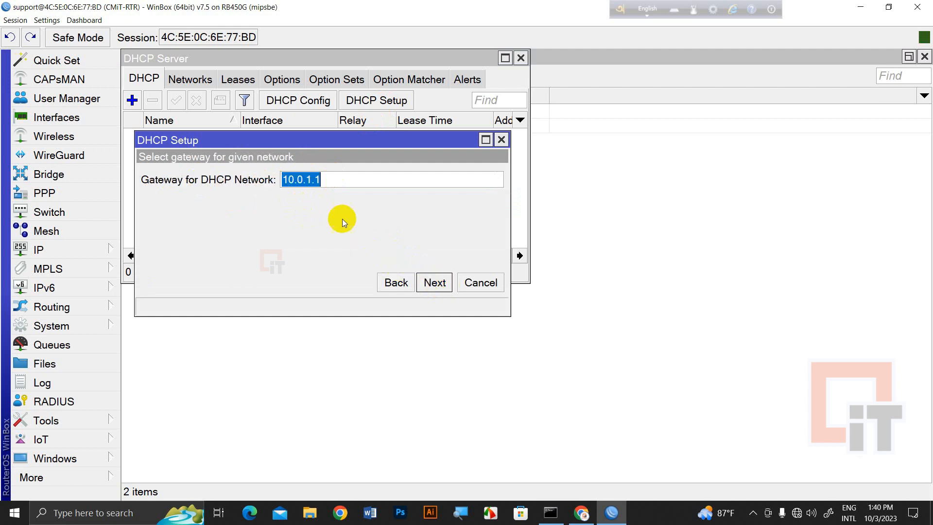
{"action": "left_click", "coordinate": [359, 180]}
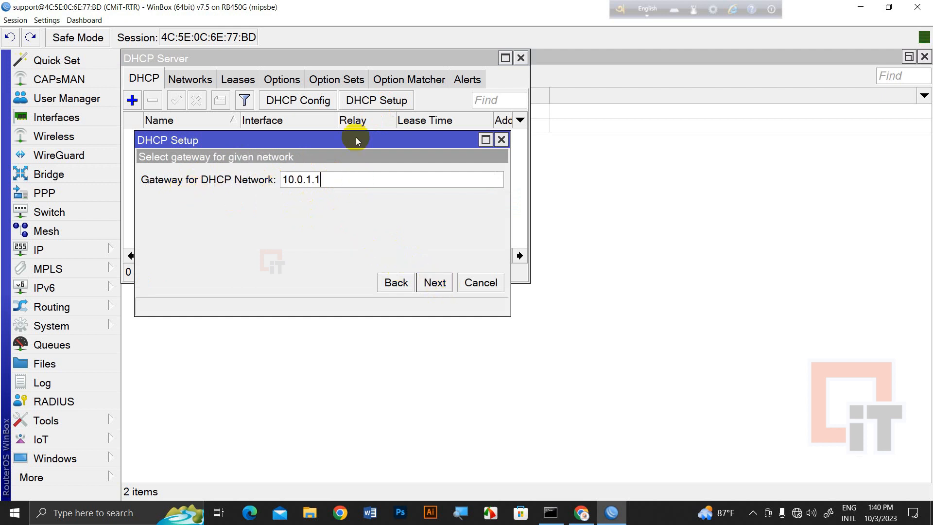
{"action": "left_click_drag", "start_coordinate": [357, 140], "coordinate": [355, 252]}
{"action": "left_click_drag", "start_coordinate": [383, 59], "coordinate": [685, 137]}
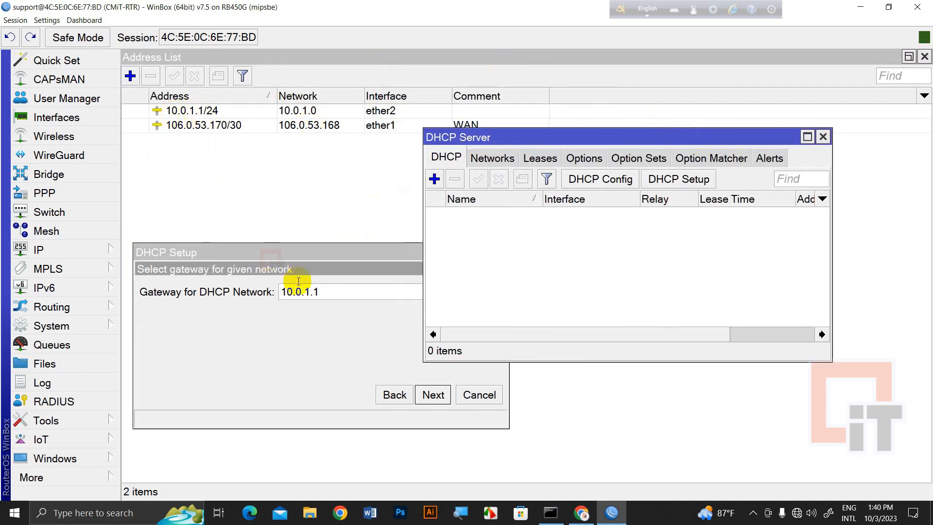
{"action": "left_click", "coordinate": [321, 291]}
{"action": "left_click", "coordinate": [432, 394]}
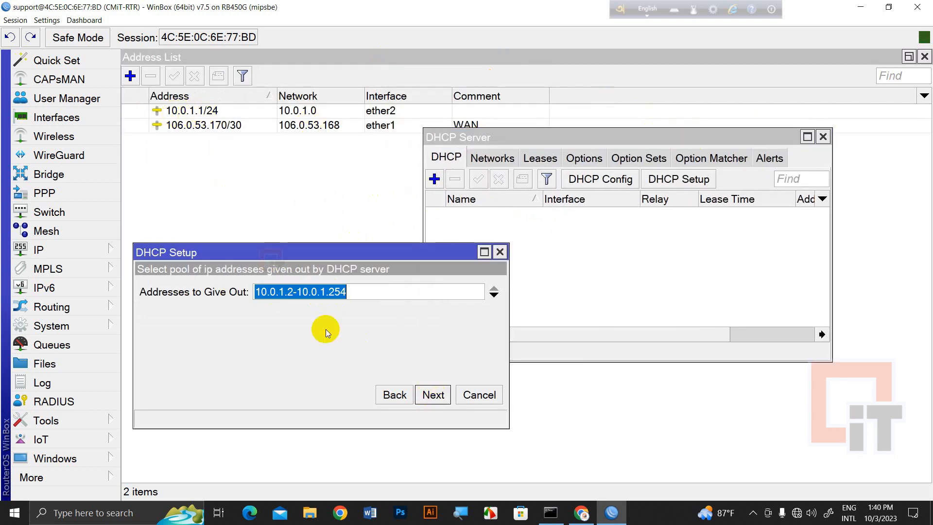
Accept pool 10.0.1.2–10.0.1.254, DNS 1.1.1.1 and 8.8.8.8, and 10-minute leases to finish
{"action": "left_click", "coordinate": [375, 291]}
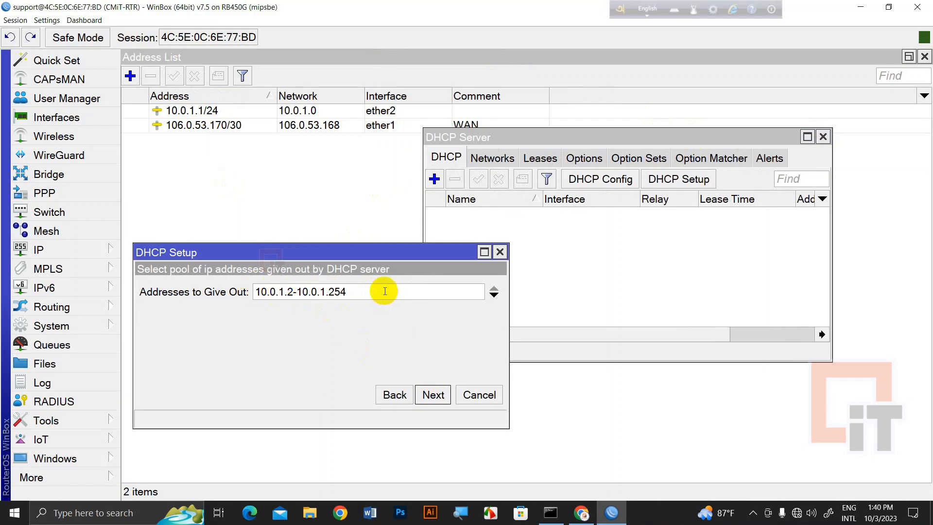
{"action": "left_click", "coordinate": [432, 395]}
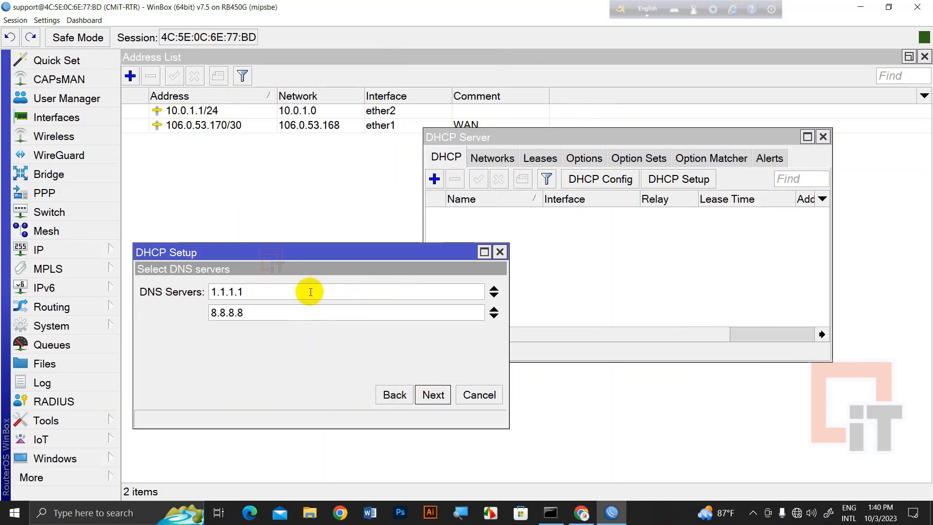
{"action": "left_click", "coordinate": [432, 395]}
{"action": "left_click", "coordinate": [251, 291]}
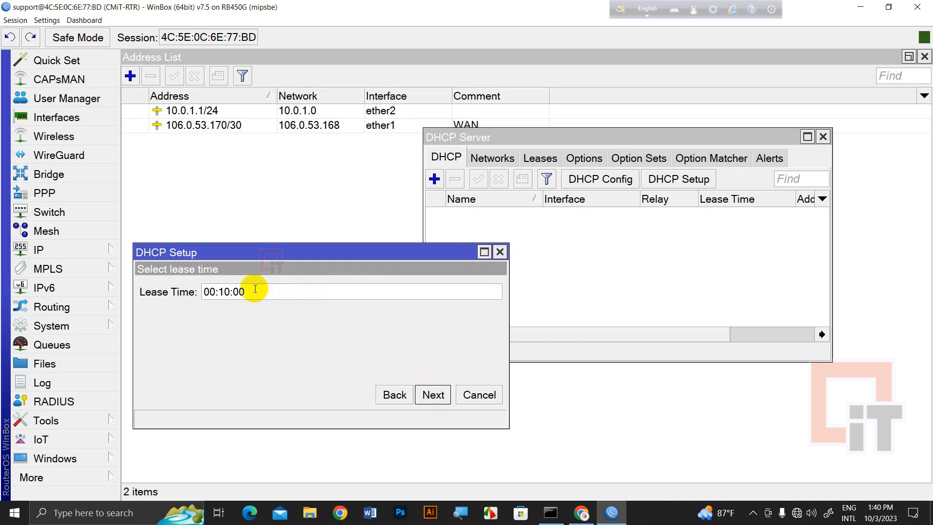
{"action": "left_click", "coordinate": [227, 286]}
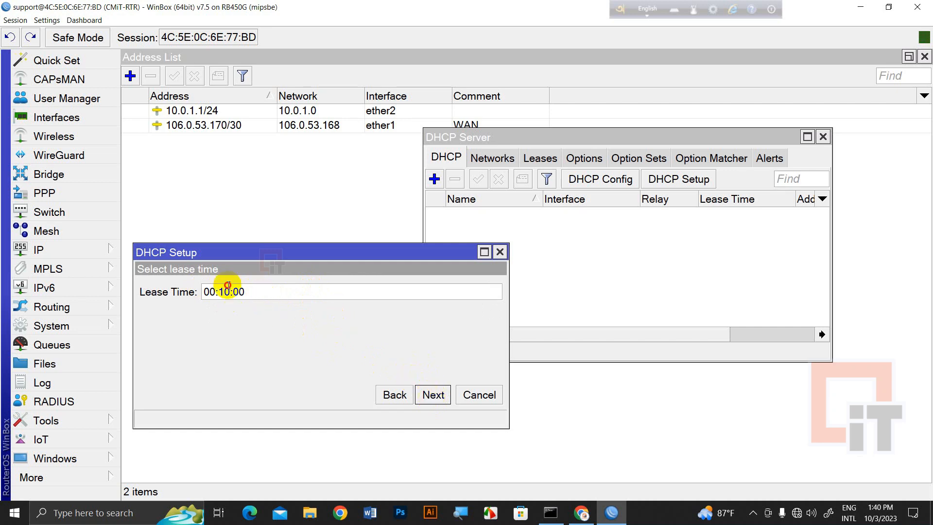
{"action": "left_click", "coordinate": [430, 394]}
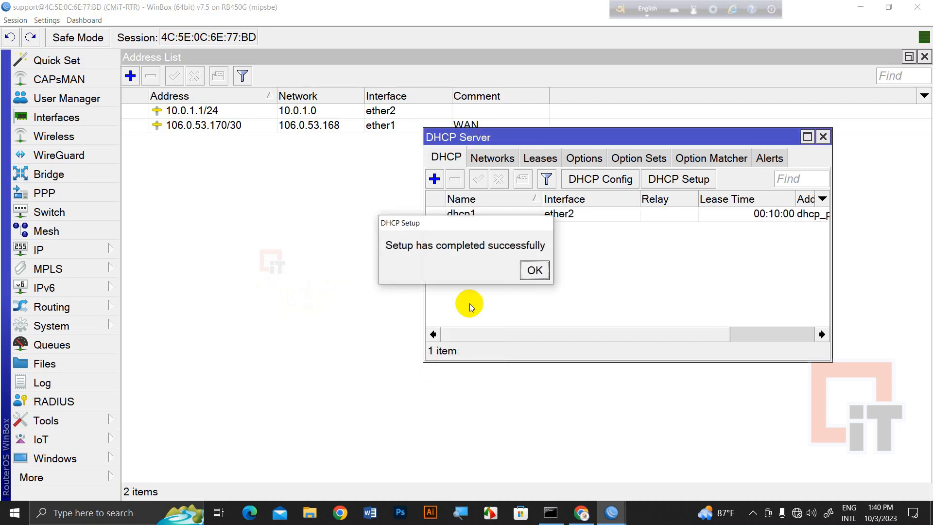
{"action": "left_click", "coordinate": [534, 271]}
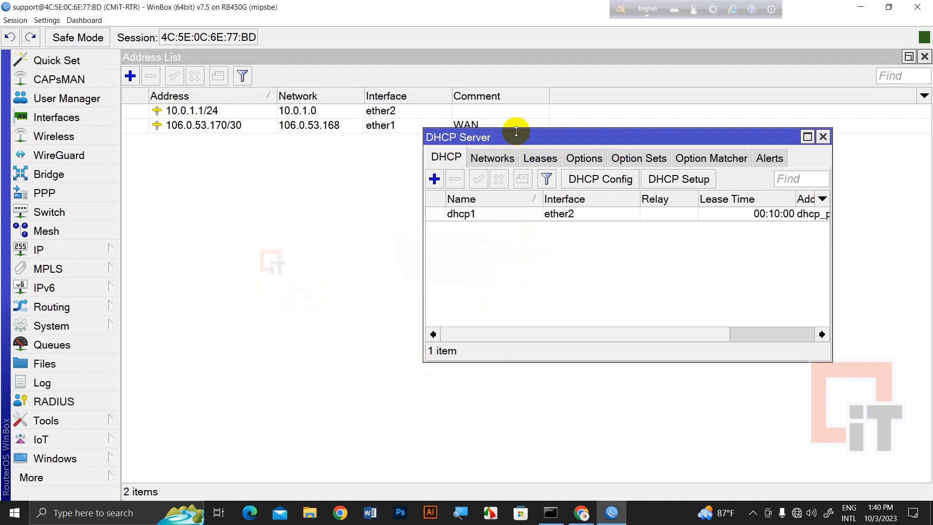
{"action": "left_click_drag", "start_coordinate": [516, 132], "coordinate": [284, 162]}
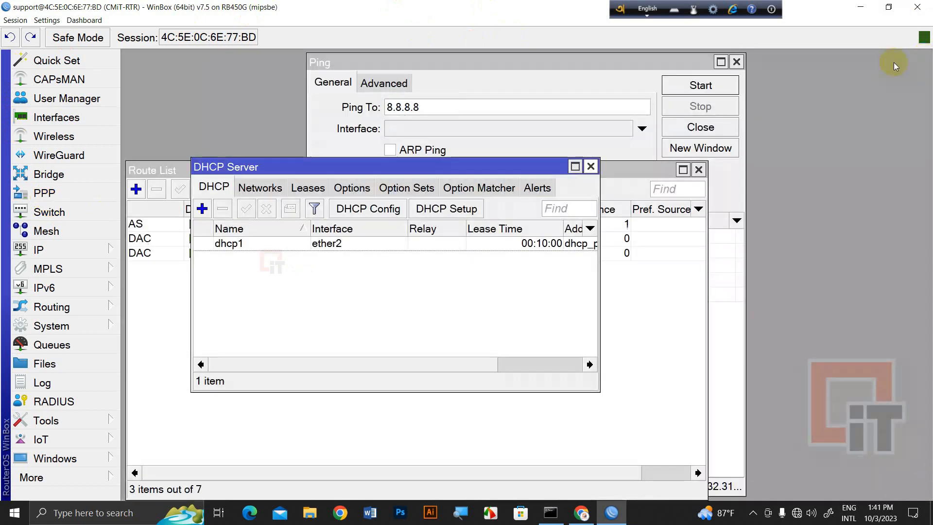
Close the DHCP Server, Ping and Route List windows
{"action": "left_click", "coordinate": [591, 167]}
{"action": "left_click", "coordinate": [737, 62]}
{"action": "left_click", "coordinate": [699, 170]}
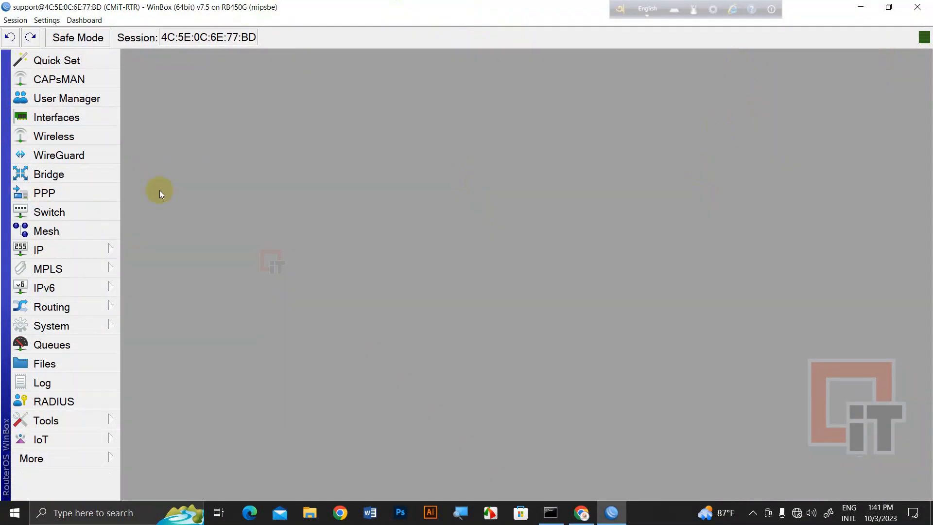
{"action": "left_click", "coordinate": [64, 255]}
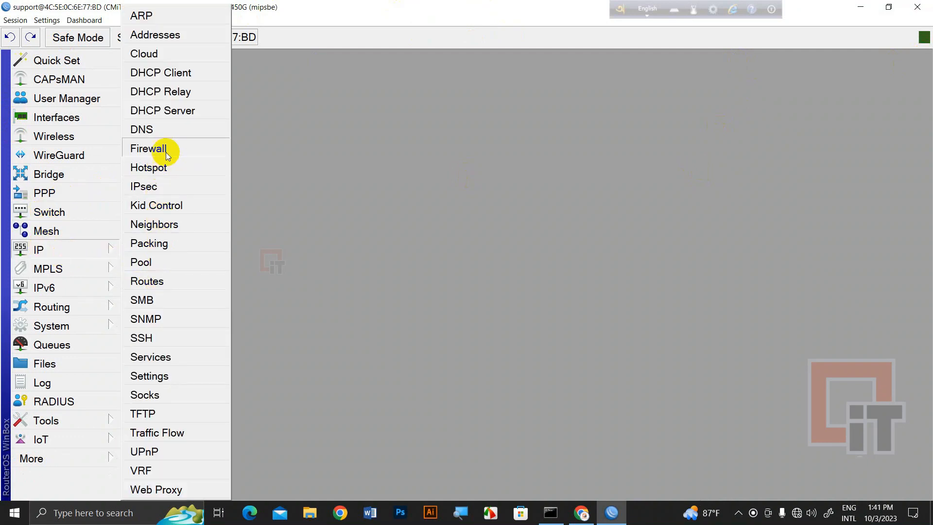
Start Hotspot Setup on ether2 and reach the 10.0.1.1/24 local address step
{"action": "left_click", "coordinate": [173, 171]}
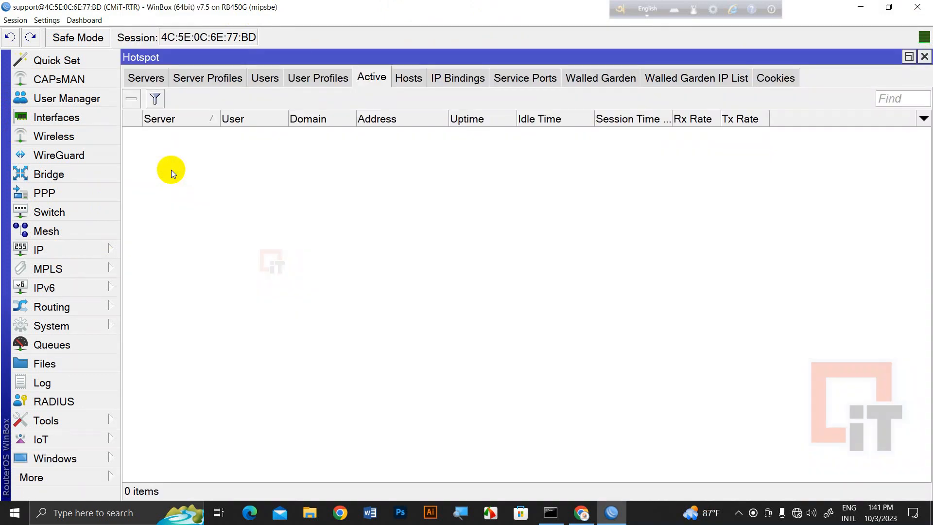
{"action": "left_click", "coordinate": [142, 81]}
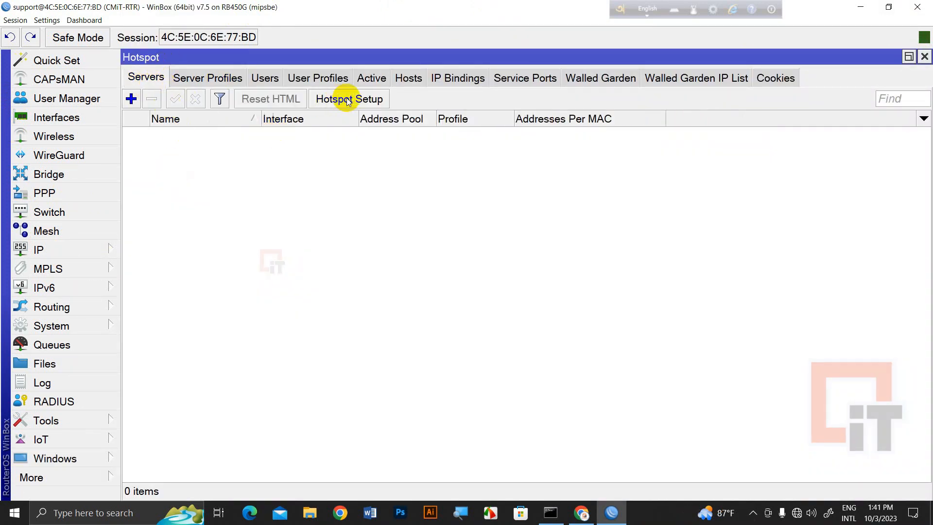
{"action": "left_click", "coordinate": [369, 100]}
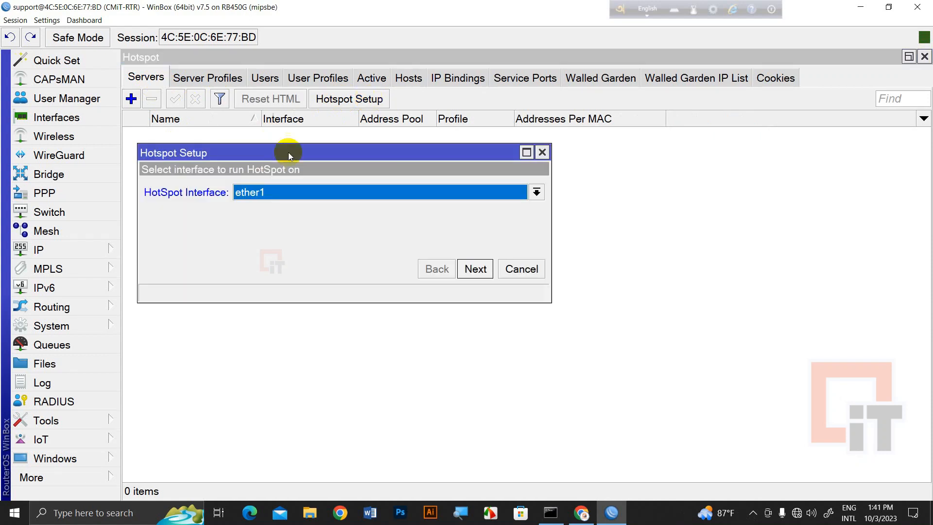
{"action": "left_click", "coordinate": [311, 194]}
{"action": "left_click", "coordinate": [265, 221]}
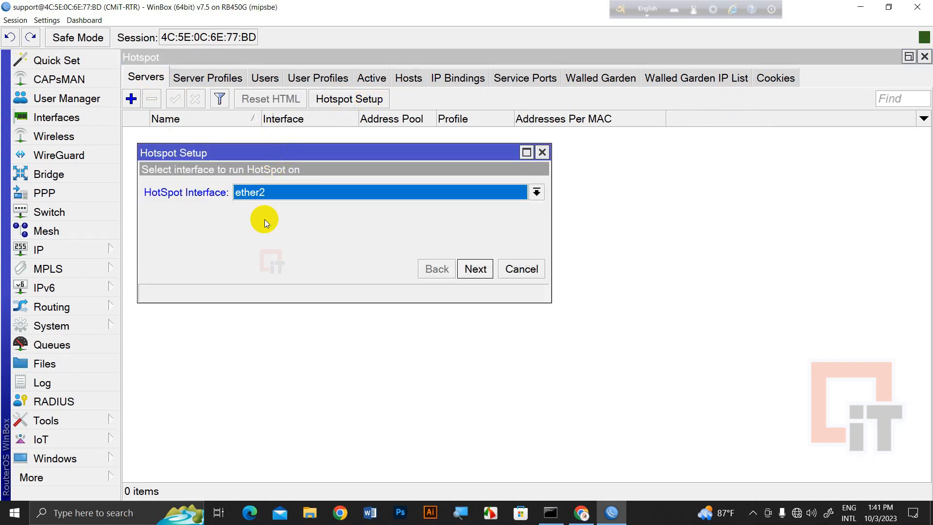
{"action": "left_click", "coordinate": [476, 268]}
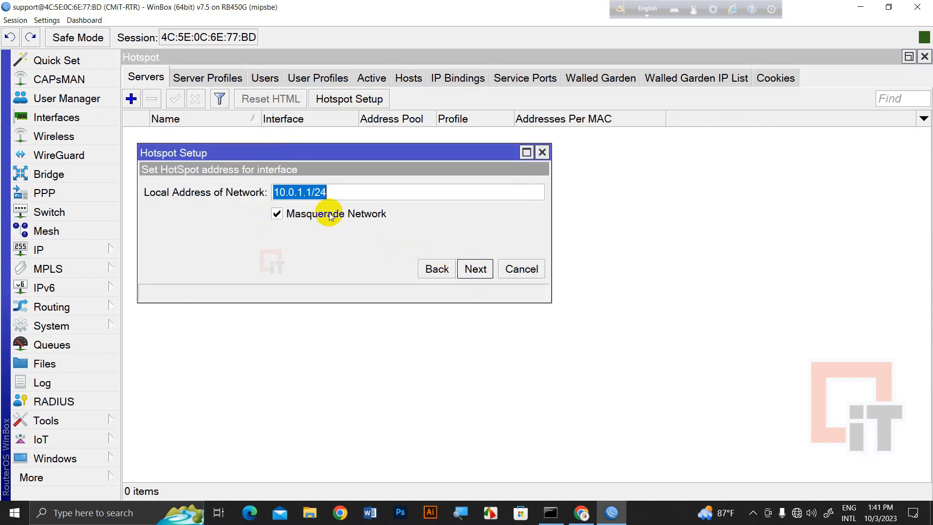
{"action": "left_click", "coordinate": [346, 188]}
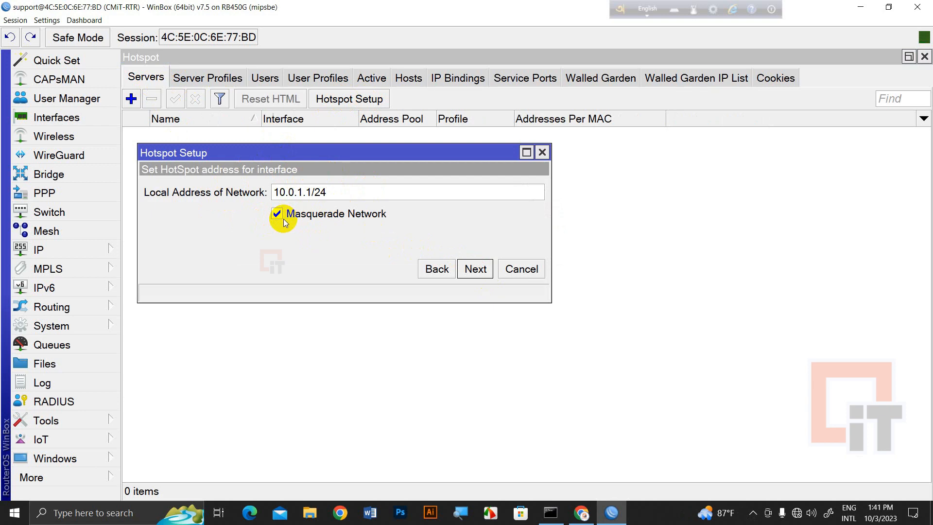
Enable masquerading, then accept pool 10.0.1.2–10.0.1.254, no certificate, SMTP 0.0.0.0 and DNS 1.1.1.1/8.8.8.8
{"action": "left_click", "coordinate": [310, 217]}
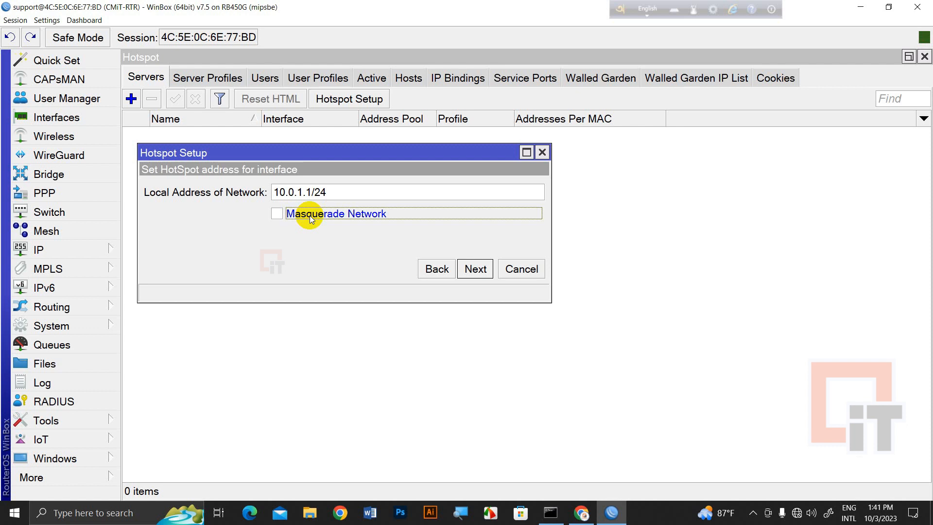
{"action": "left_click", "coordinate": [310, 215]}
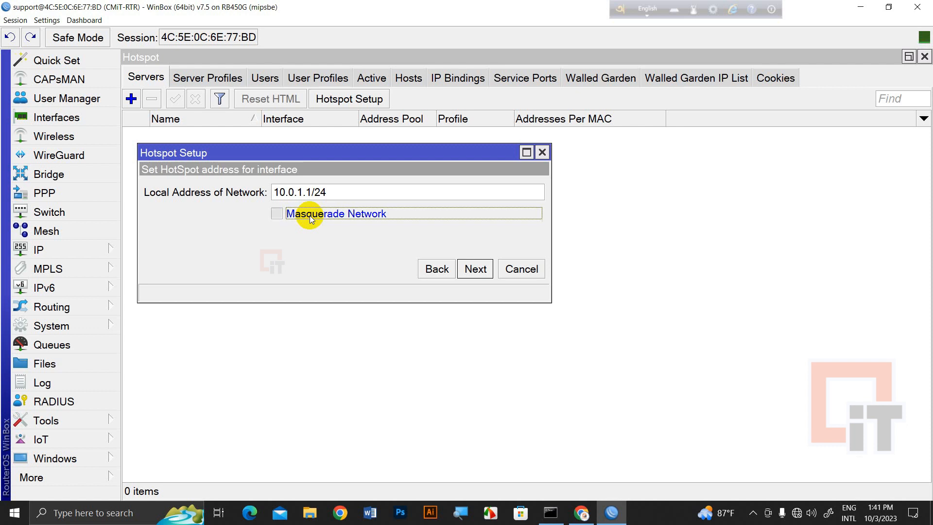
{"action": "left_click", "coordinate": [472, 268]}
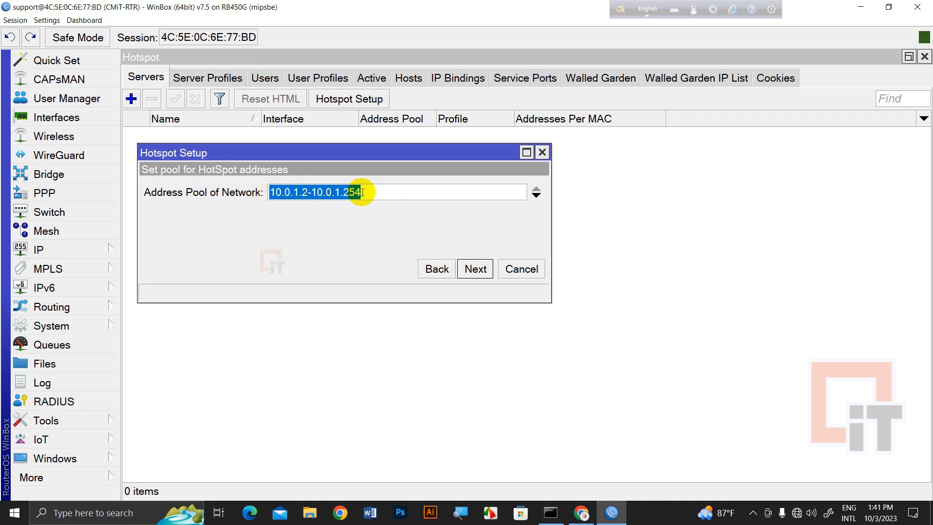
{"action": "left_click", "coordinate": [475, 270]}
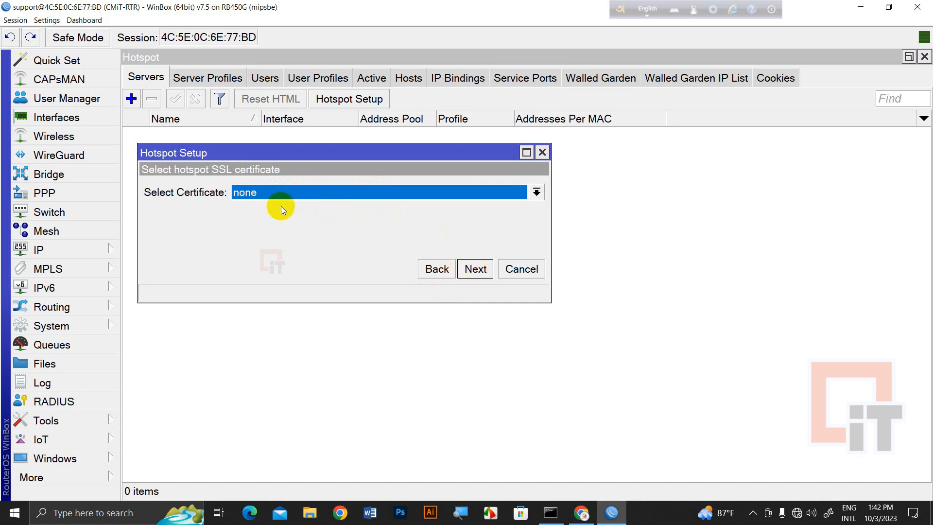
{"action": "left_click", "coordinate": [470, 272]}
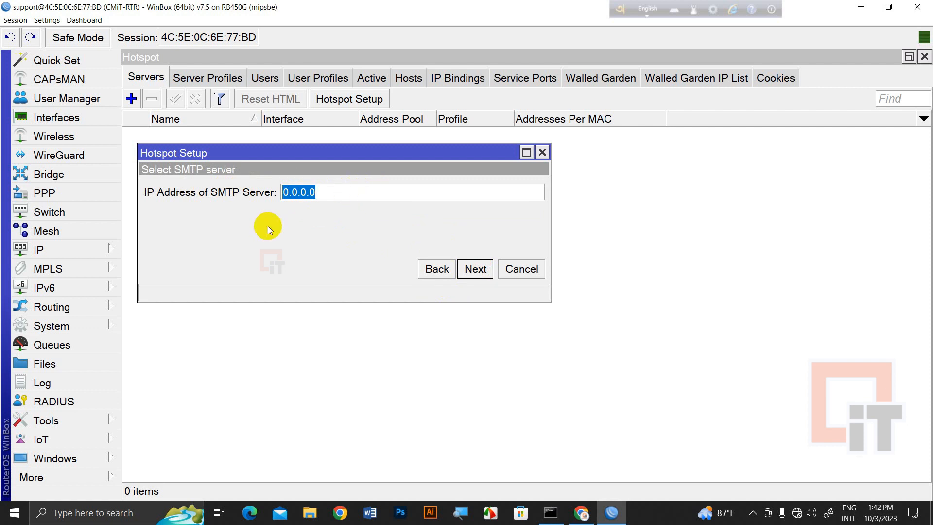
{"action": "left_click", "coordinate": [474, 267]}
{"action": "left_click", "coordinate": [287, 192]}
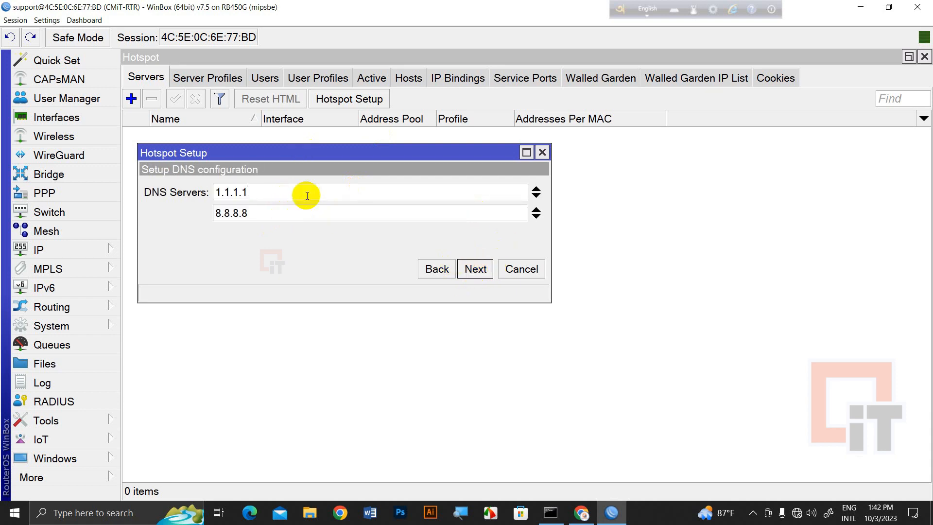
{"action": "left_click", "coordinate": [470, 273]}
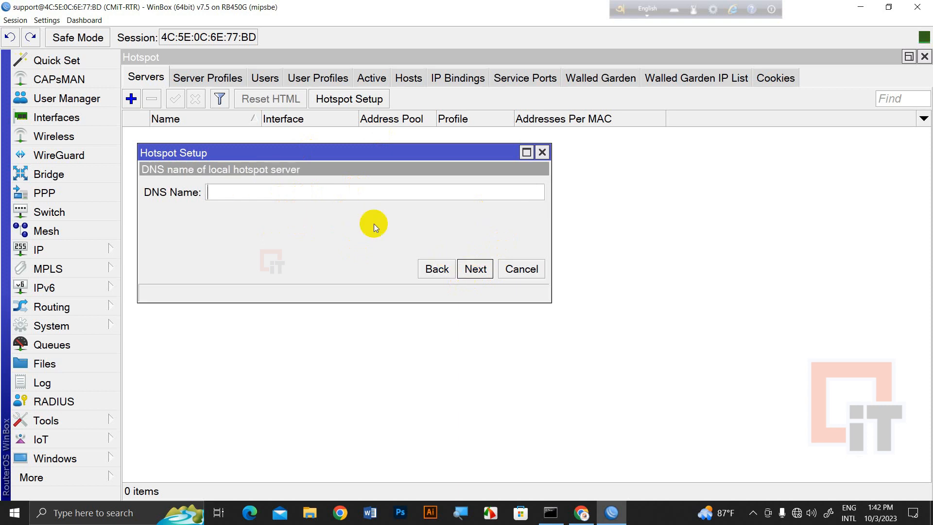
Set the hotspot DNS name to cmit.com.bd
{"action": "left_click", "coordinate": [254, 193]}
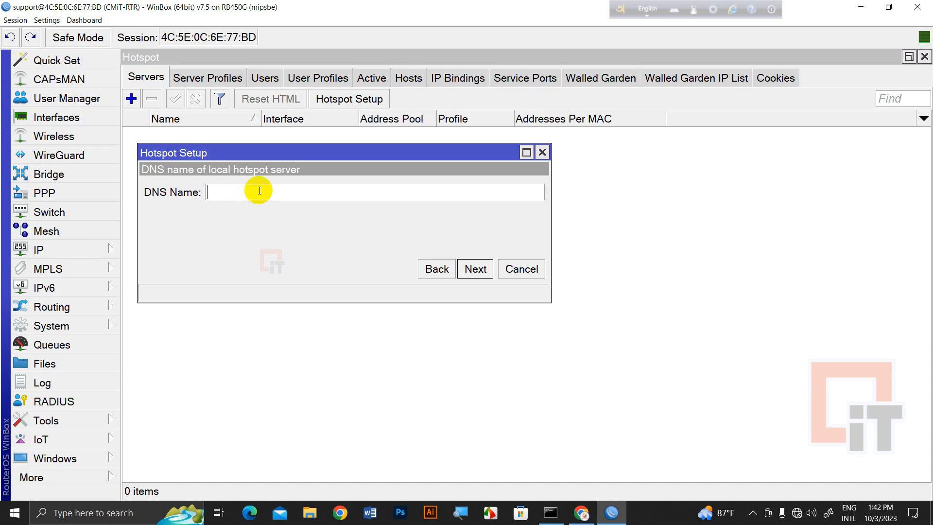
{"action": "type", "text": "cmit.com.bd"}
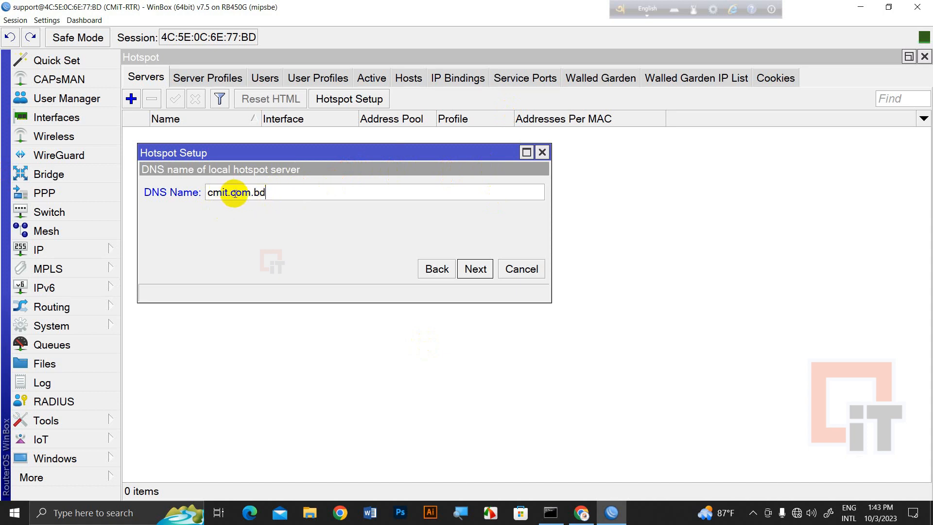
{"action": "left_click", "coordinate": [475, 267]}
Create the local hotspot user with a password and finish the wizard
{"action": "left_click", "coordinate": [336, 198]}
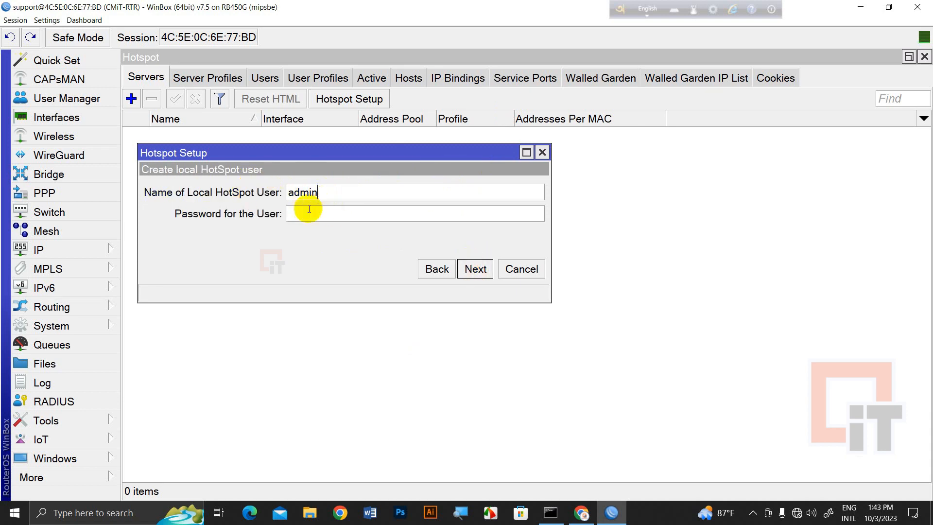
{"action": "left_click", "coordinate": [313, 211]}
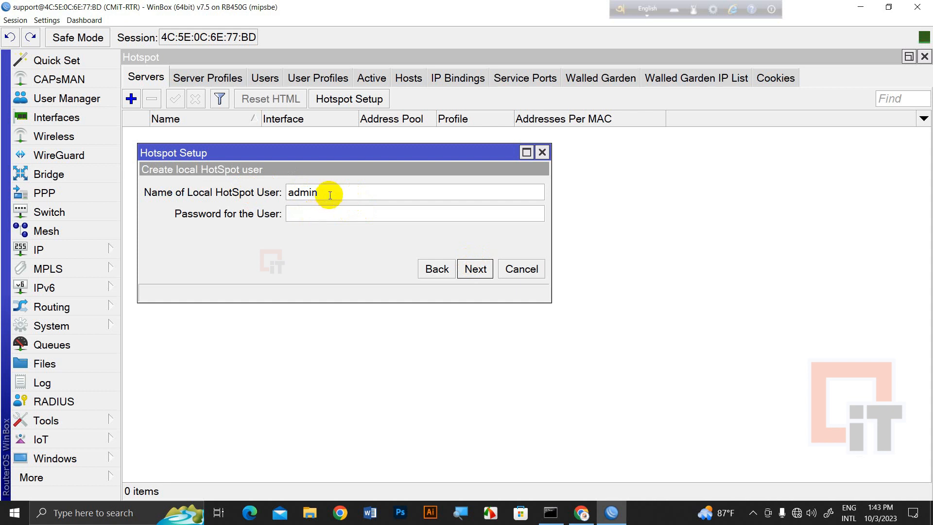
{"action": "type", "text": "admin123"}
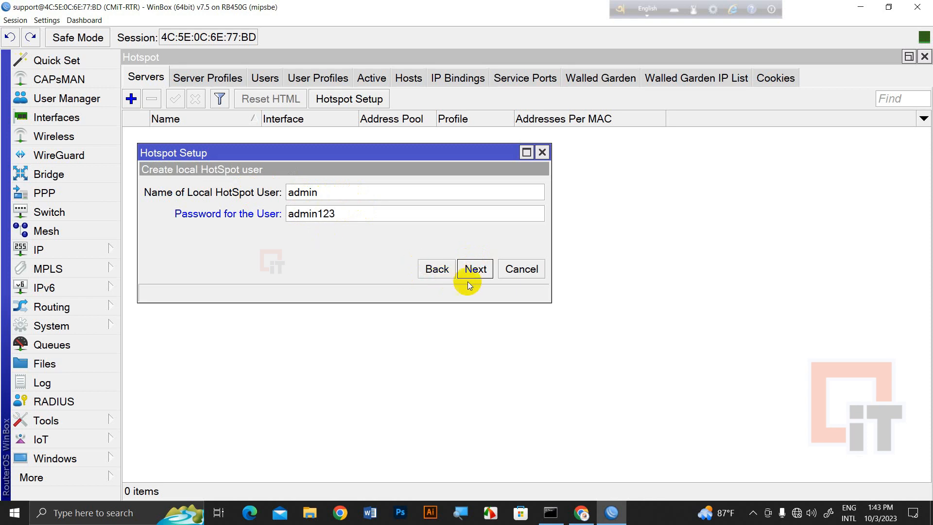
{"action": "left_click", "coordinate": [470, 270]}
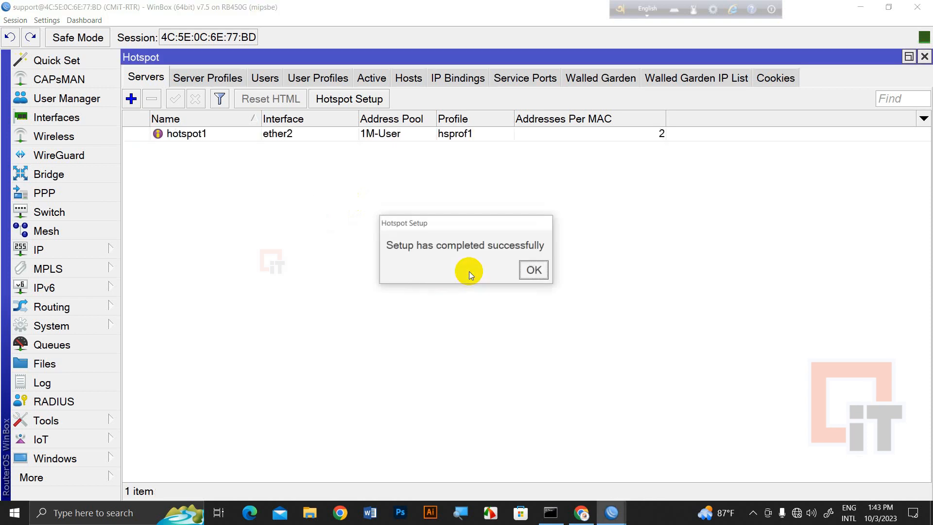
Limit hotspot1 to 1 address per MAC and switch its address pool to hs-pool-2
{"action": "left_click", "coordinate": [534, 271]}
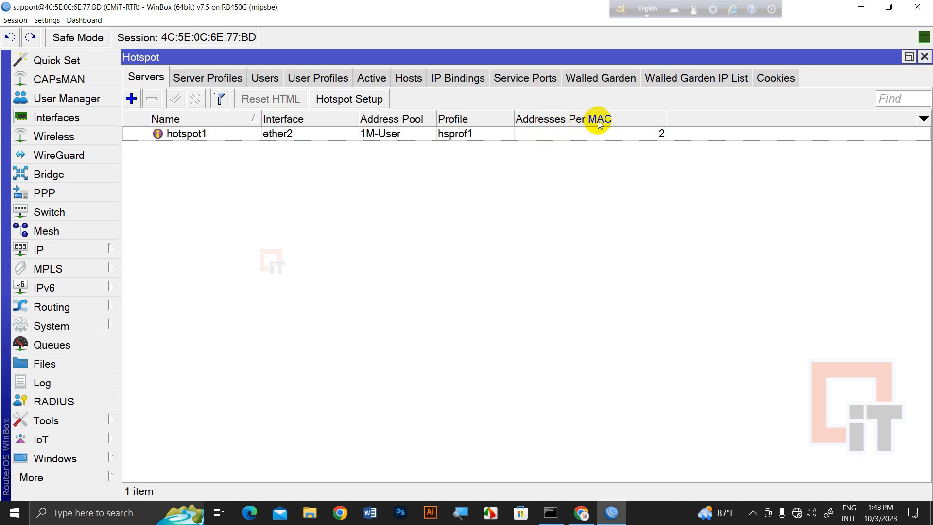
{"action": "double_click", "coordinate": [645, 141]}
{"action": "double_click", "coordinate": [467, 252]}
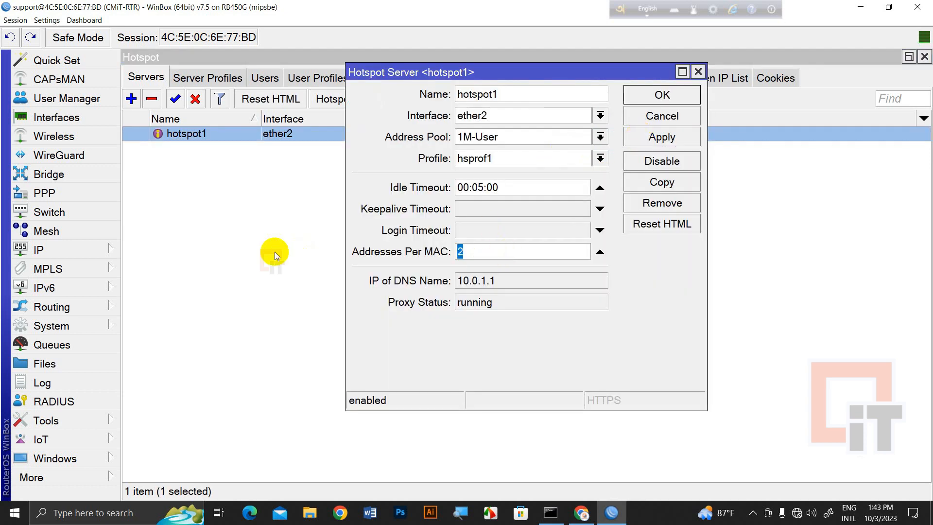
{"action": "type", "text": "1"}
{"action": "left_click", "coordinate": [662, 137]}
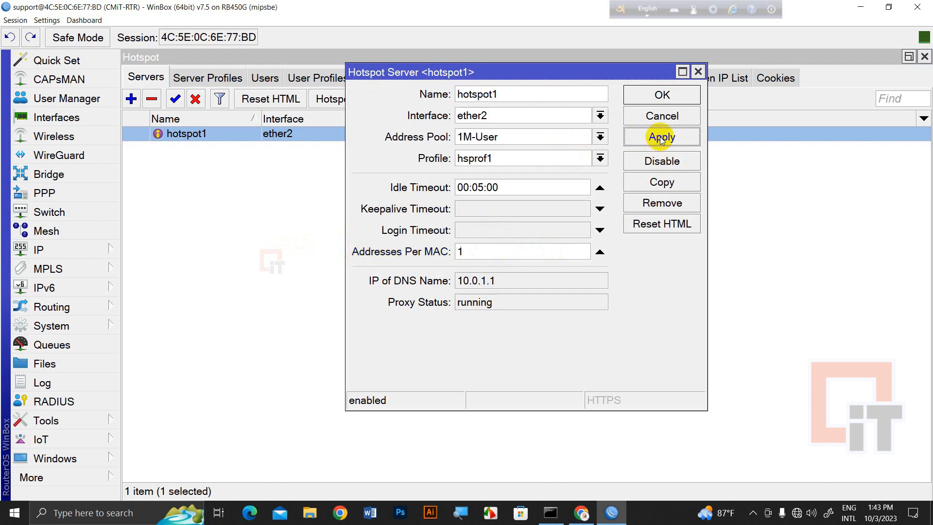
{"action": "left_click", "coordinate": [601, 138]}
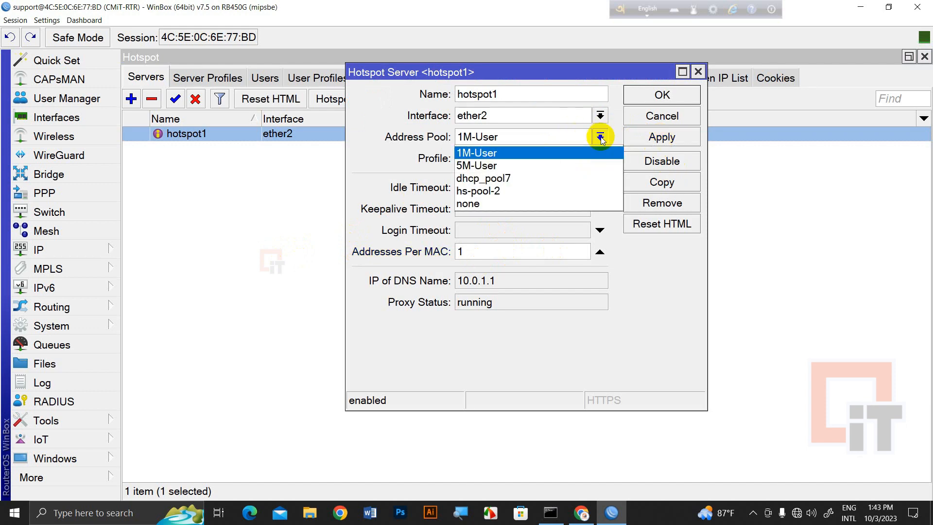
{"action": "left_click", "coordinate": [490, 191]}
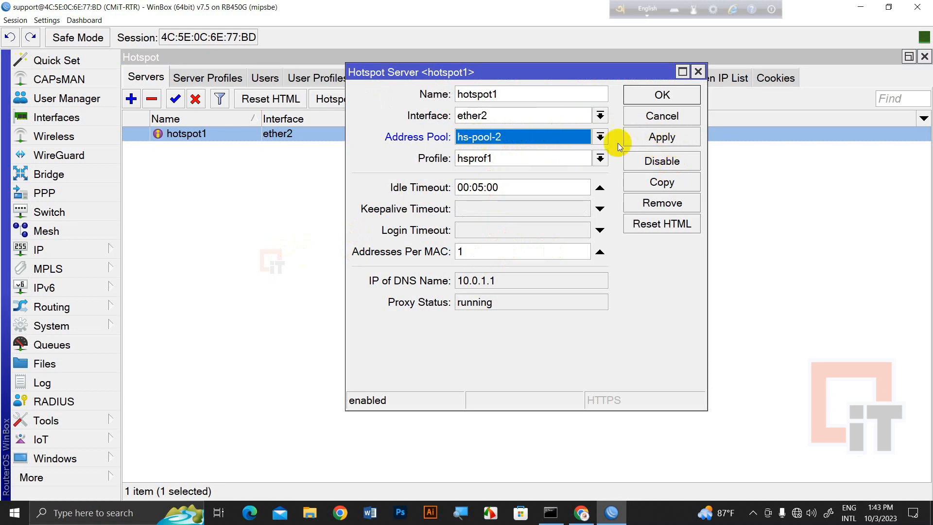
{"action": "left_click", "coordinate": [670, 144]}
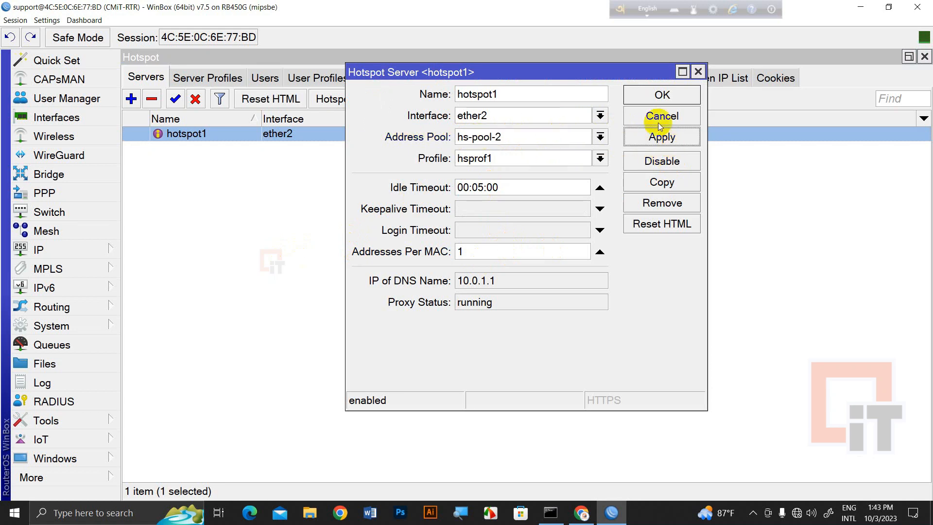
{"action": "left_click", "coordinate": [654, 97]}
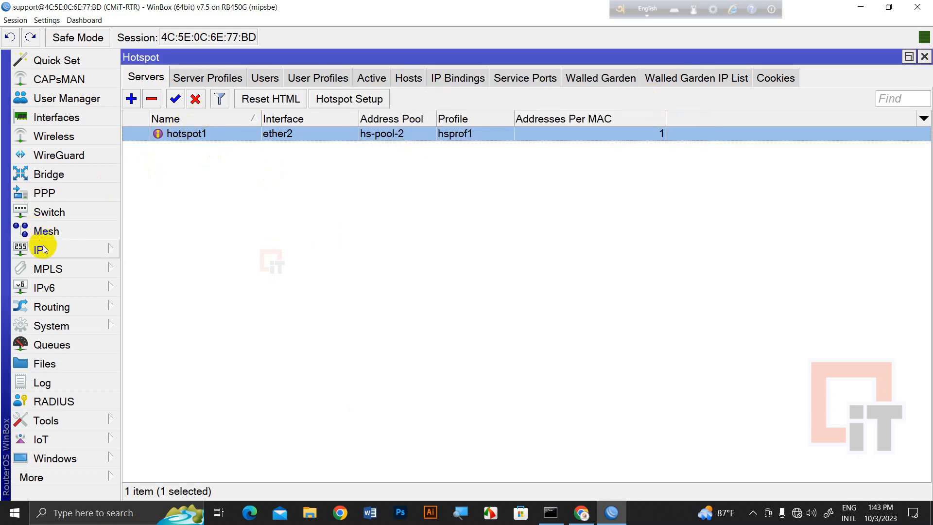
{"action": "left_click", "coordinate": [43, 250]}
{"action": "left_click", "coordinate": [178, 148]}
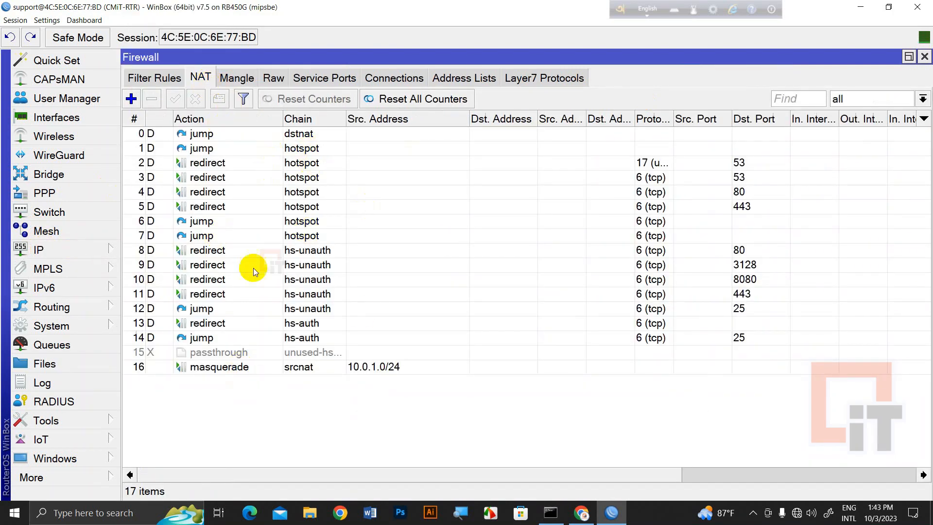
{"action": "left_click", "coordinate": [183, 134]}
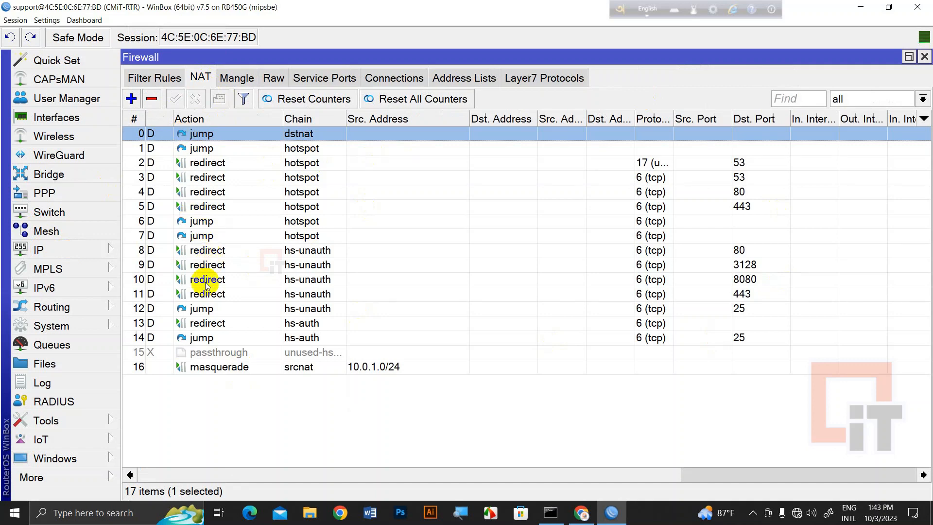
{"action": "left_click", "coordinate": [228, 350], "text": "shift"}
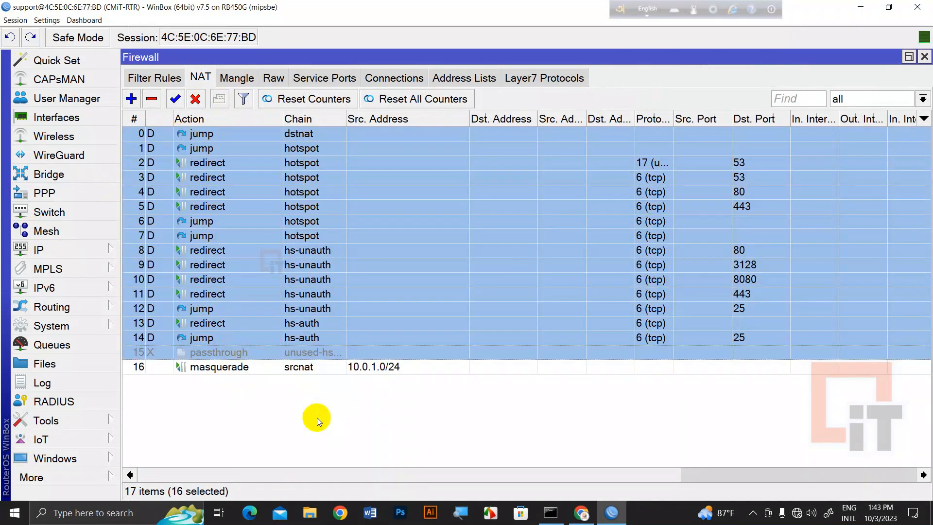
{"action": "left_click", "coordinate": [174, 79]}
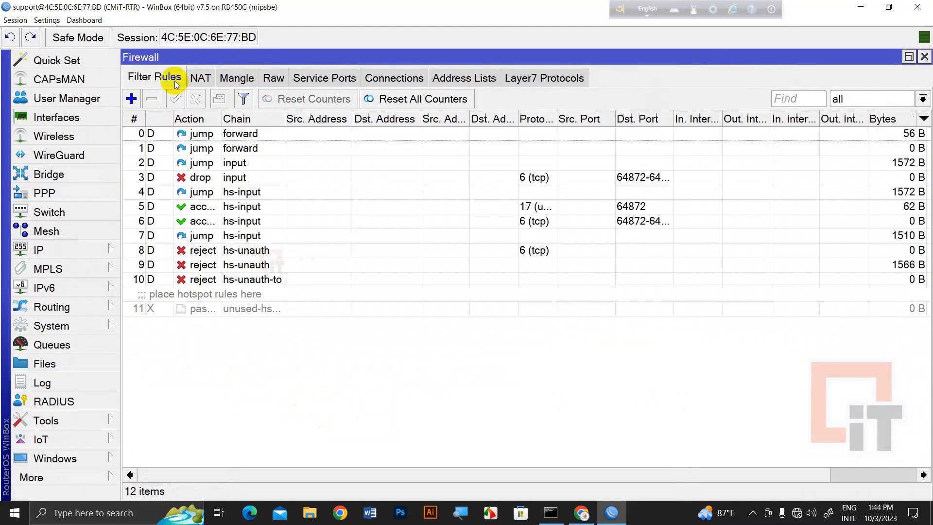
{"action": "left_click", "coordinate": [198, 141]}
{"action": "left_click", "coordinate": [196, 297], "text": "shift"}
{"action": "left_click", "coordinate": [239, 358]}
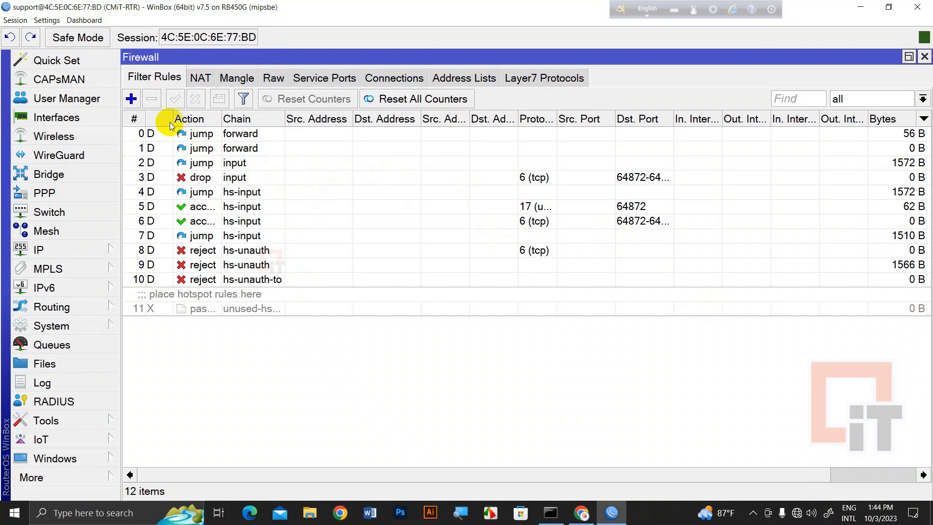
{"action": "left_click", "coordinate": [200, 77]}
{"action": "left_click", "coordinate": [297, 401]}
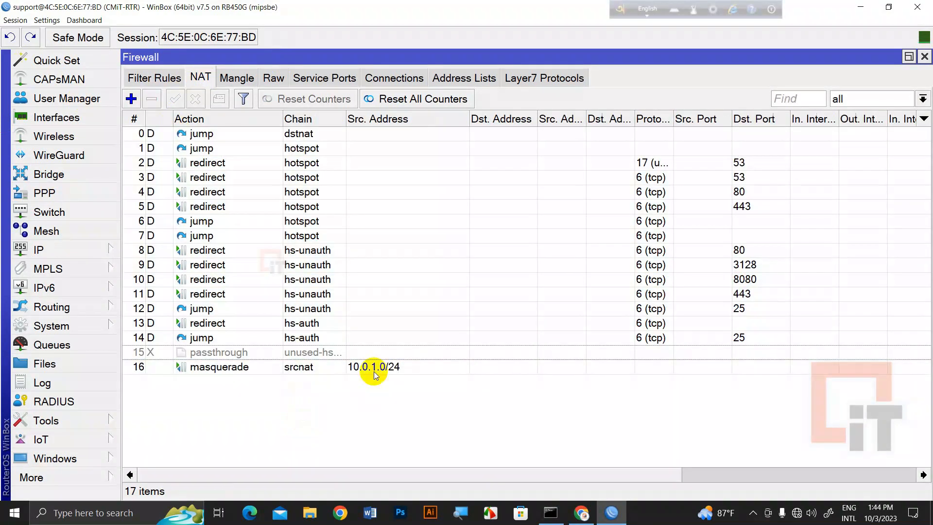
{"action": "left_click", "coordinate": [333, 368]}
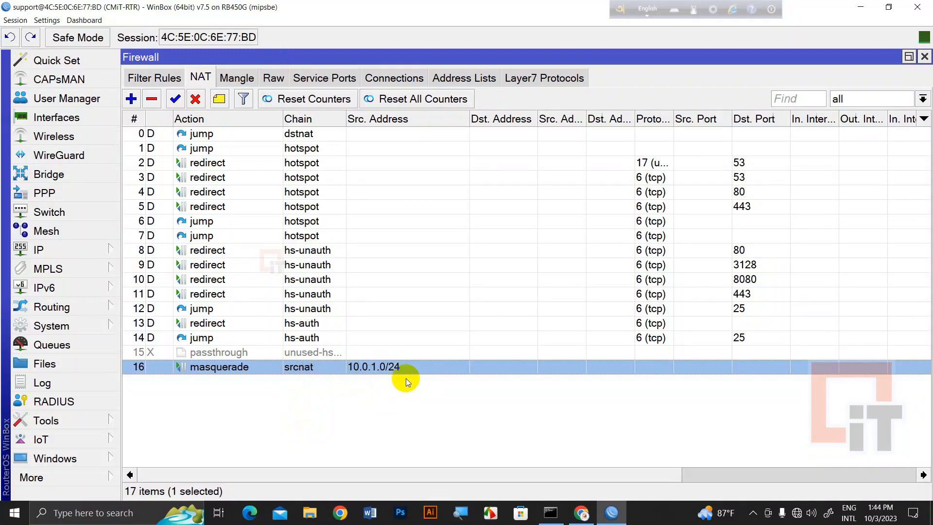
{"action": "left_click_drag", "start_coordinate": [427, 475], "coordinate": [377, 462]}
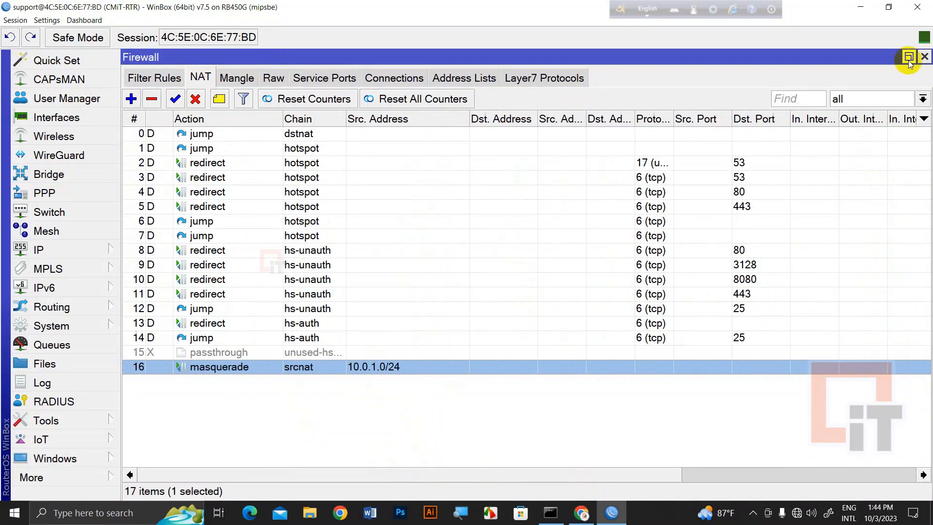
{"action": "left_click", "coordinate": [924, 58]}
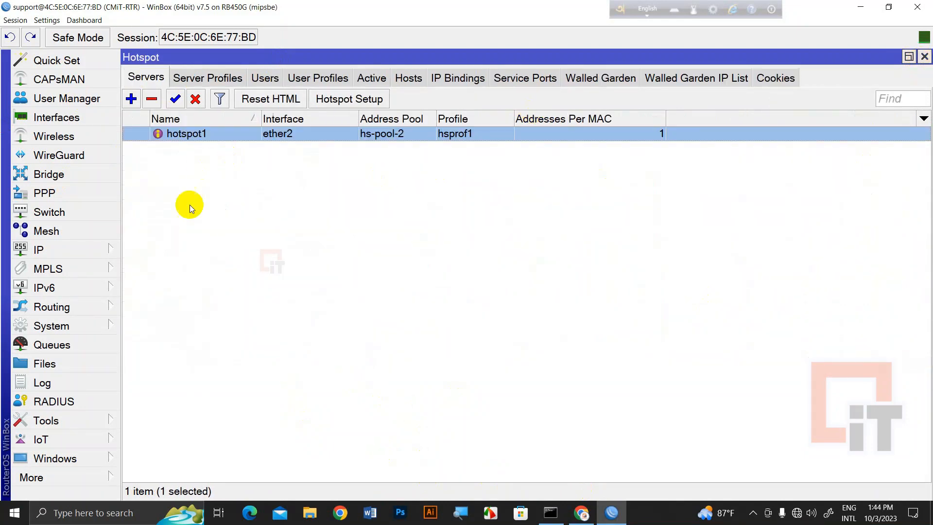
Open YouTube in a new Chrome tab, find it offline, and return to the ping window
{"action": "left_click", "coordinate": [582, 518]}
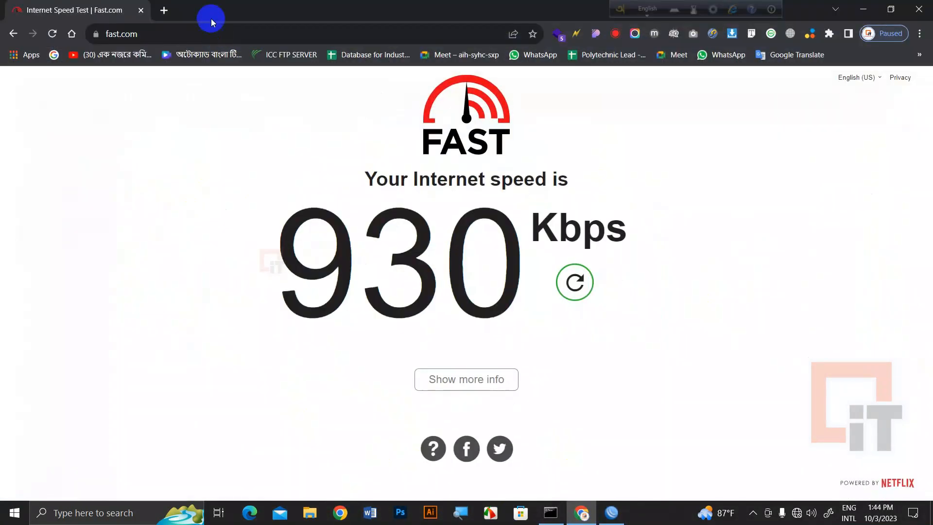
{"action": "left_click", "coordinate": [165, 11]}
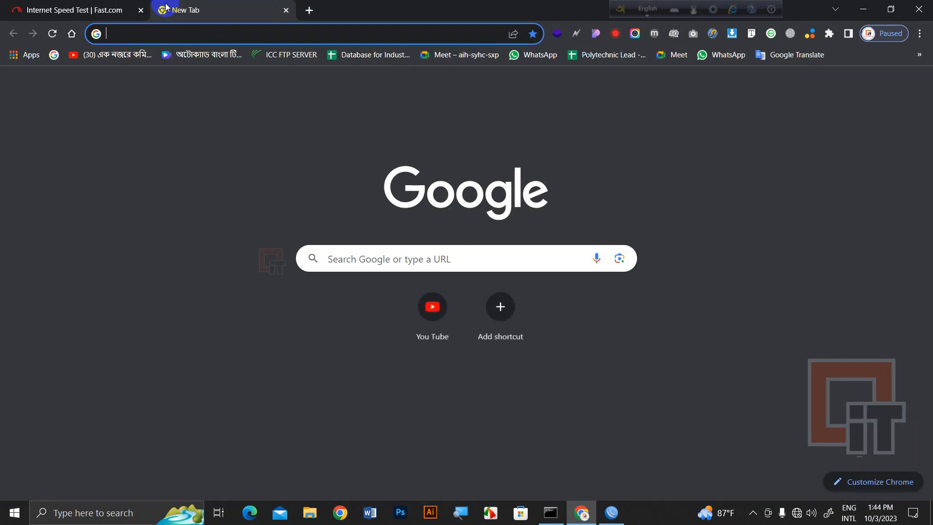
{"action": "type", "text": "youtube.c"}
{"action": "key", "text": "Return"}
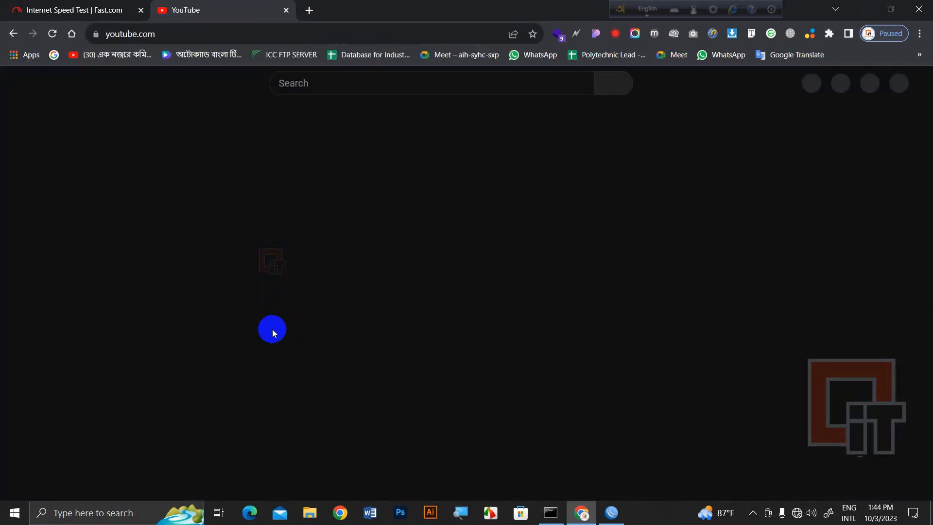
{"action": "left_click", "coordinate": [548, 513]}
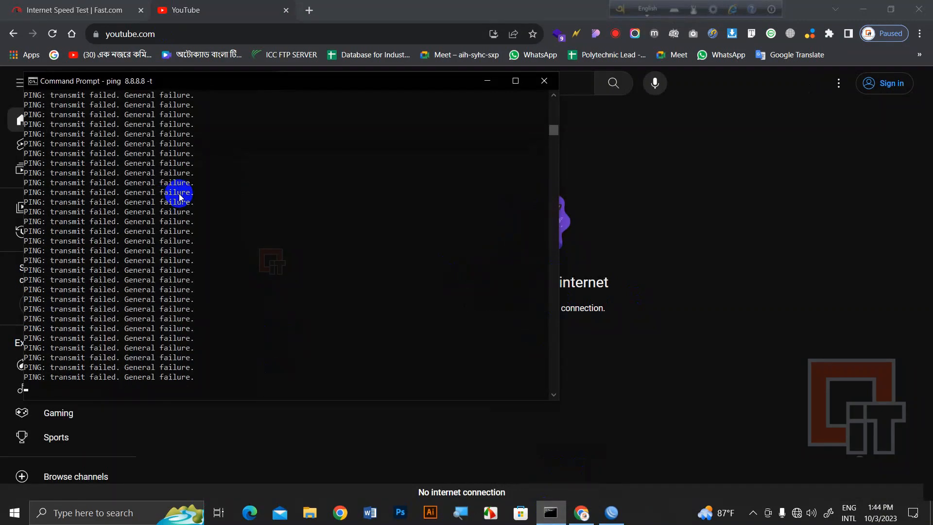
Stop the continuous ping and run ipconfig to view the current address
{"action": "left_click_drag", "start_coordinate": [185, 90], "coordinate": [232, 123]}
{"action": "key", "text": "ctrl+c"}
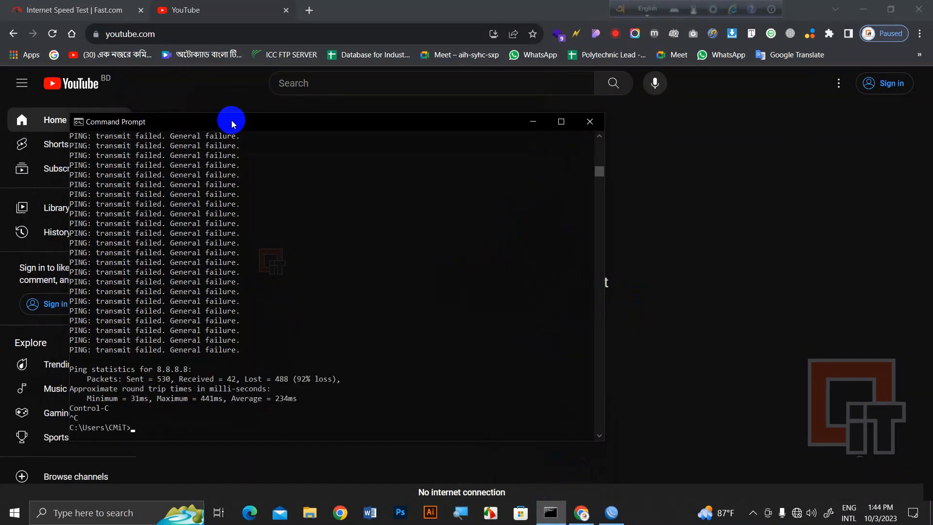
{"action": "type", "text": "ipconfig"}
{"action": "key", "text": "Return"}
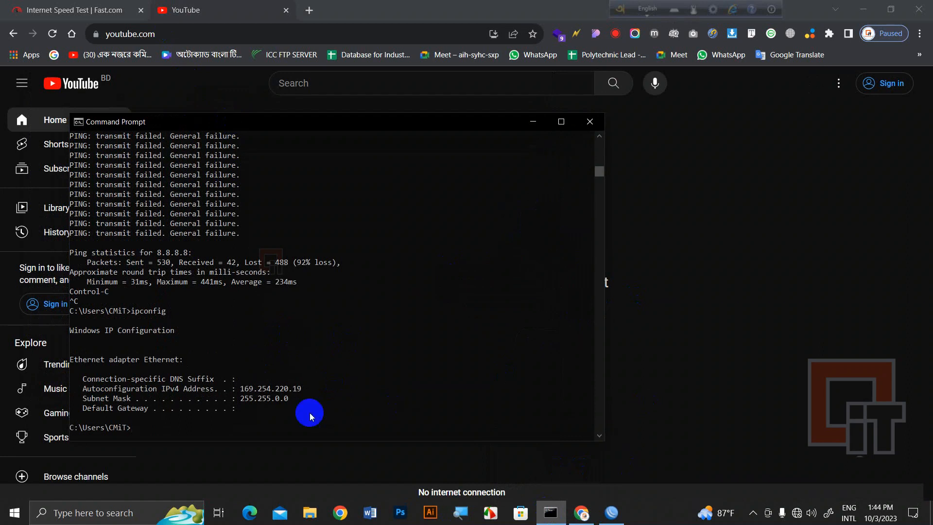
Run ipconfig /renew, fixing the typo, and note the new address 10.0.1.244 with gateway 10.0.1.1
{"action": "key", "text": "Up"}
{"action": "type", "text": "/renerw"}
{"action": "key", "text": "Return"}
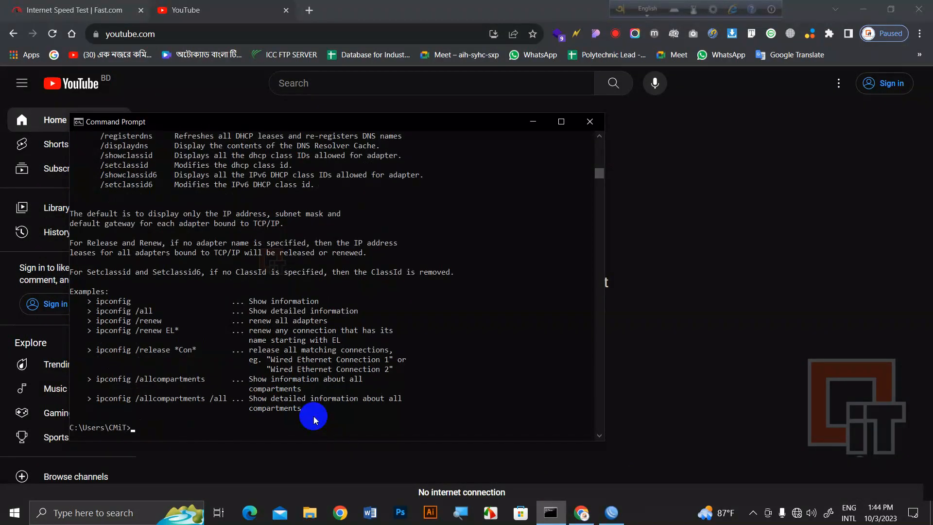
{"action": "key", "text": "Up"}
{"action": "type", "text": "w"}
{"action": "key", "text": "Return"}
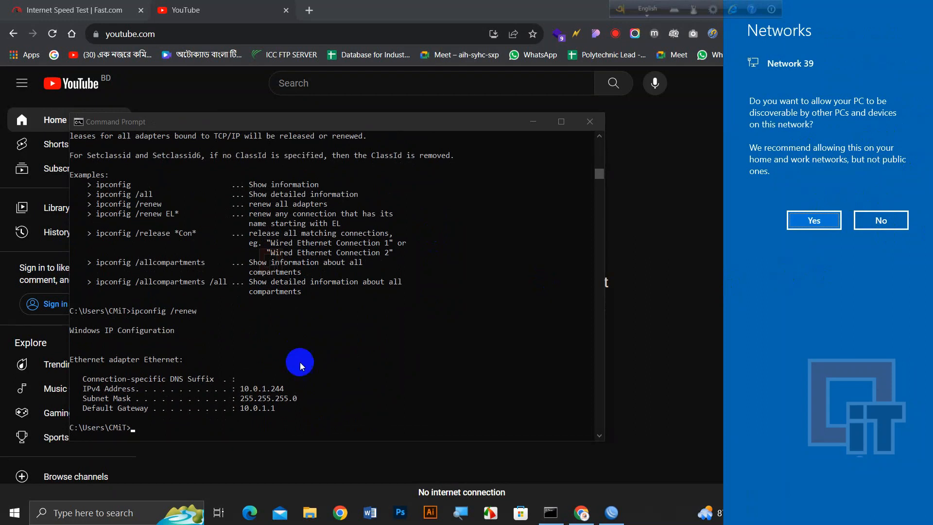
{"action": "left_click", "coordinate": [244, 395]}
{"action": "left_click_drag", "start_coordinate": [244, 389], "coordinate": [295, 394]}
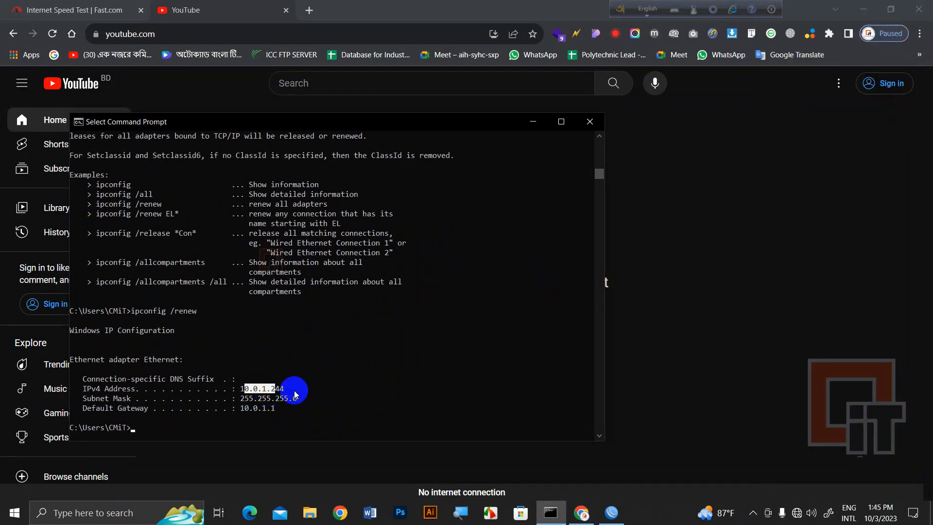
{"action": "left_click", "coordinate": [295, 392]}
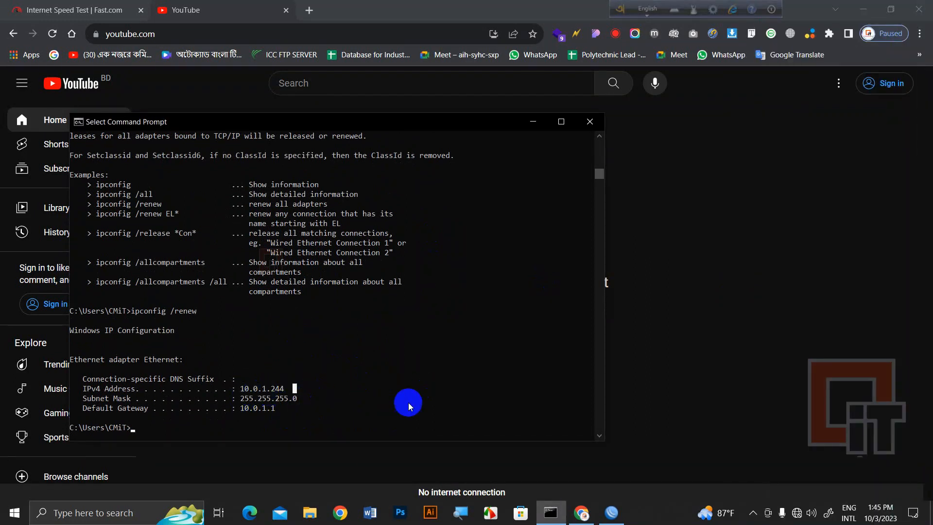
{"action": "left_click", "coordinate": [421, 4]}
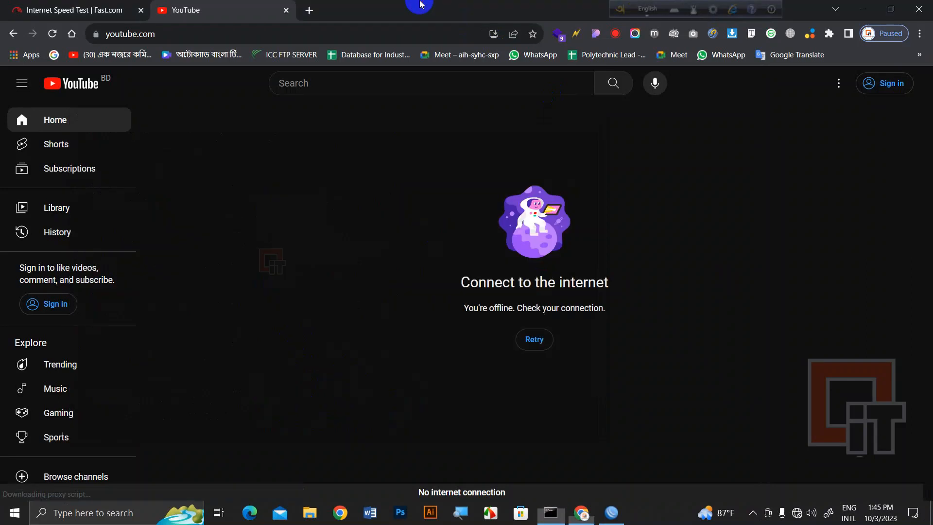
Reload YouTube and check the network connection status in the tray
{"action": "left_click", "coordinate": [52, 33]}
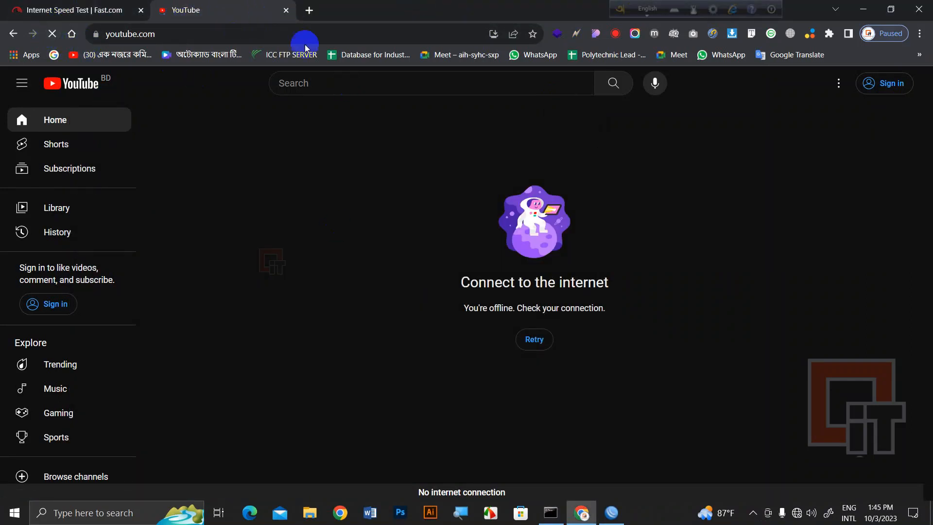
{"action": "left_click", "coordinate": [804, 517]}
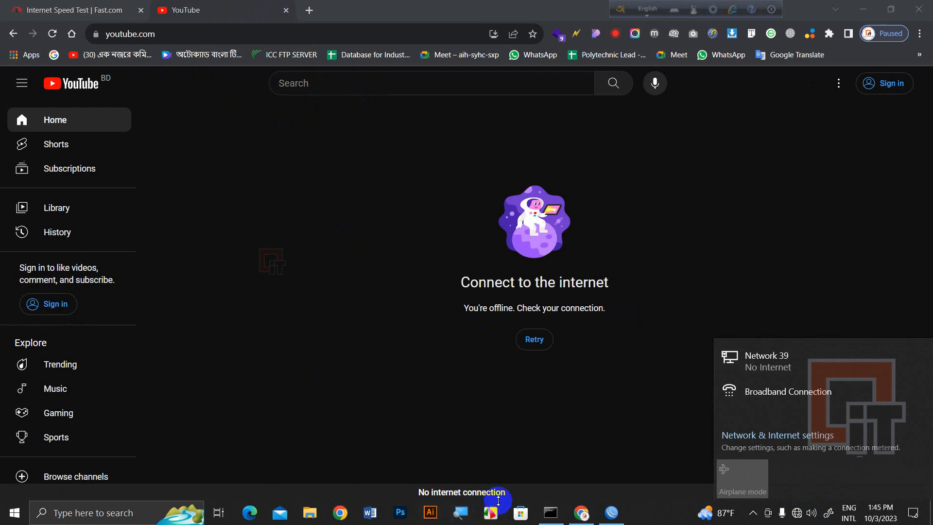
{"action": "left_click", "coordinate": [581, 514]}
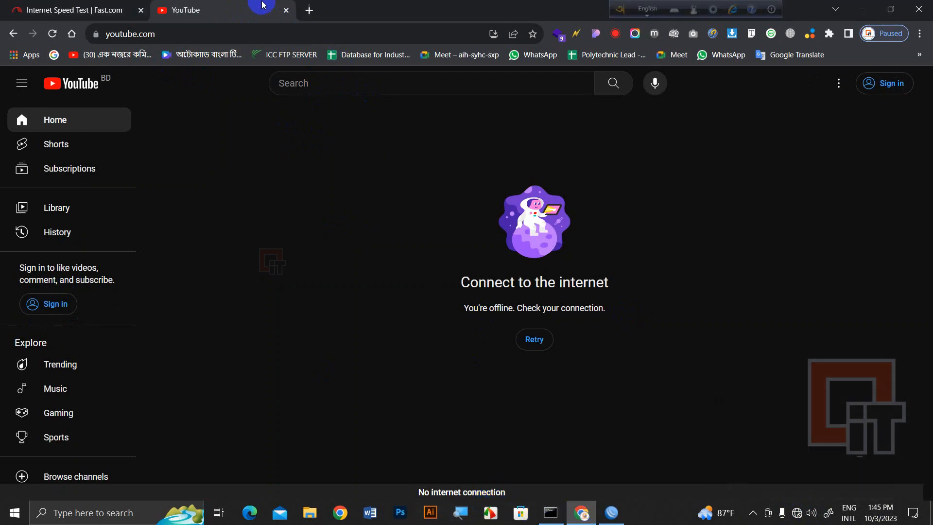
{"action": "left_click", "coordinate": [797, 513]}
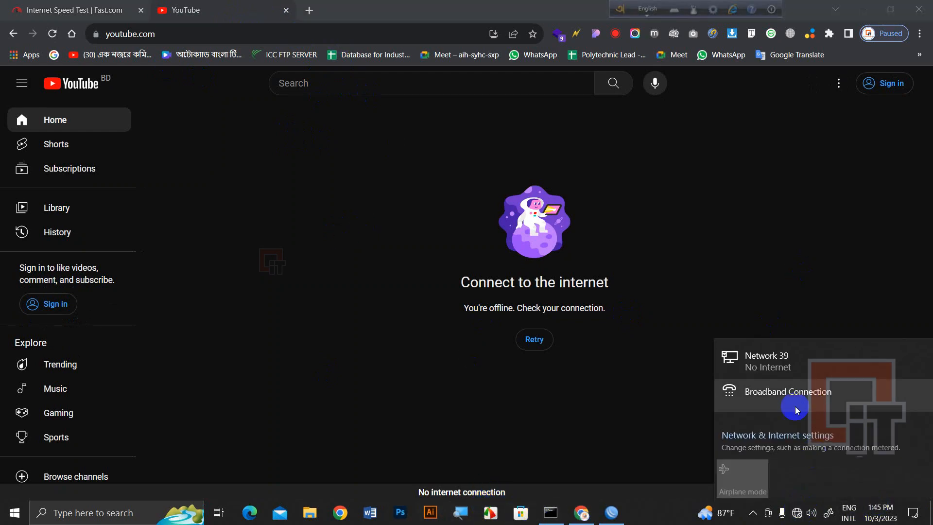
Try loading cmit.com.bd in a new tab, then open hotspot1's settings in WinBox
{"action": "left_click", "coordinate": [309, 10]}
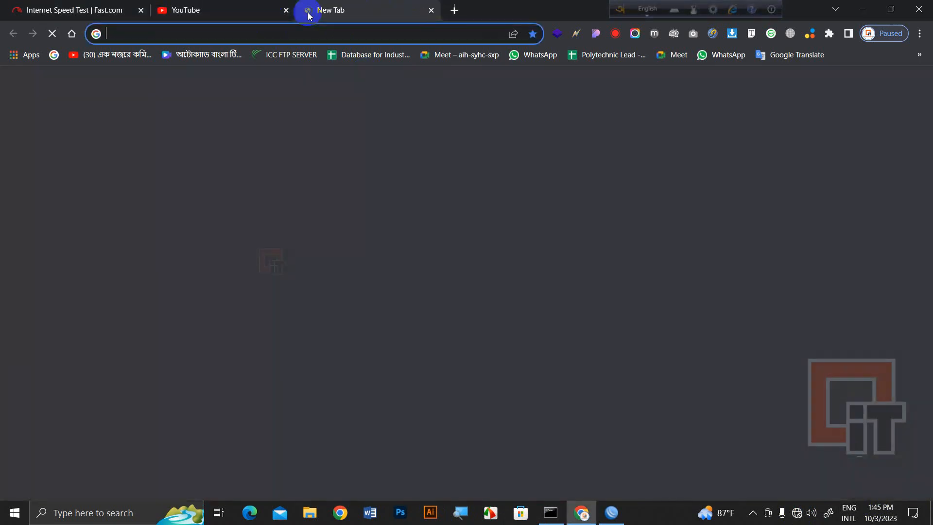
{"action": "type", "text": "c"}
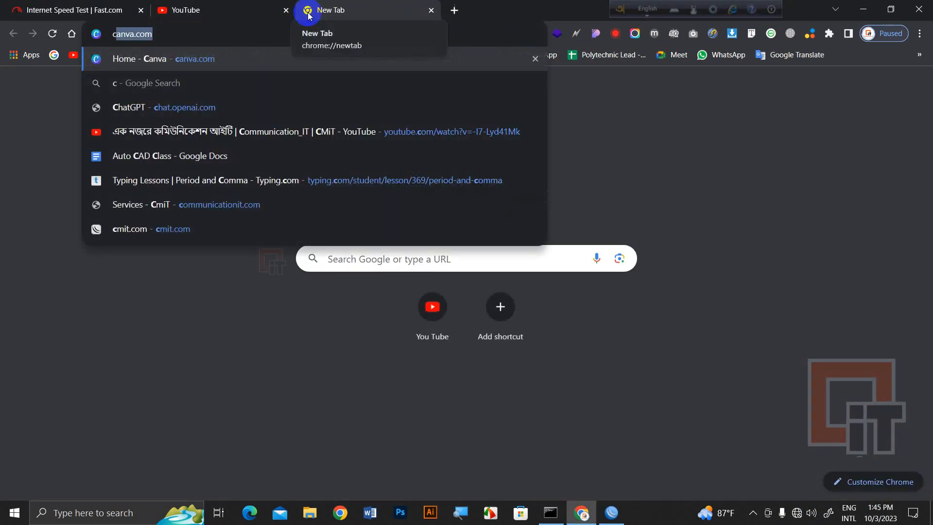
{"action": "type", "text": "m"}
{"action": "key", "text": "Right"}
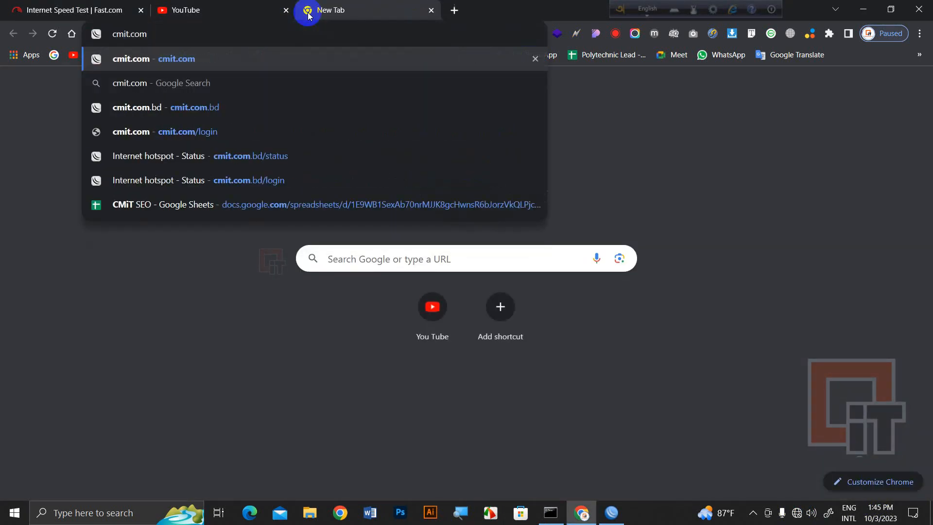
{"action": "type", "text": "."}
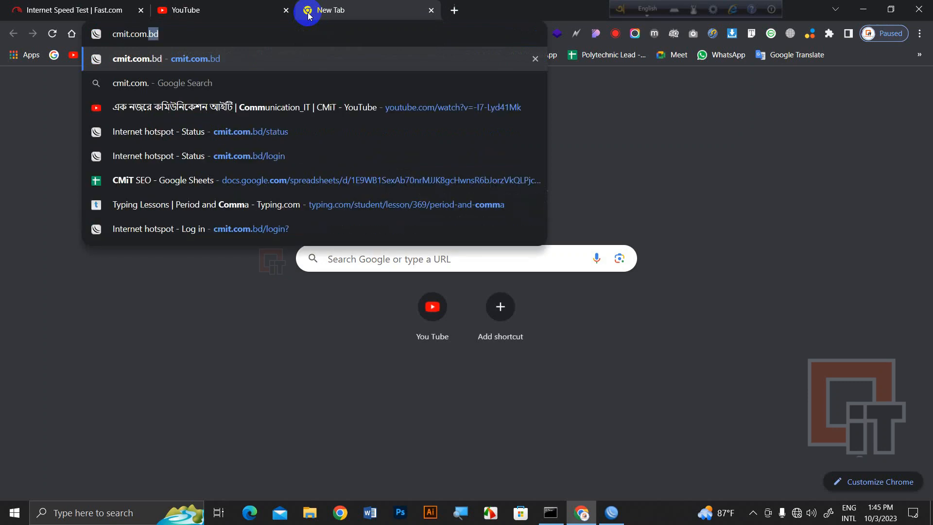
{"action": "key", "text": "Return"}
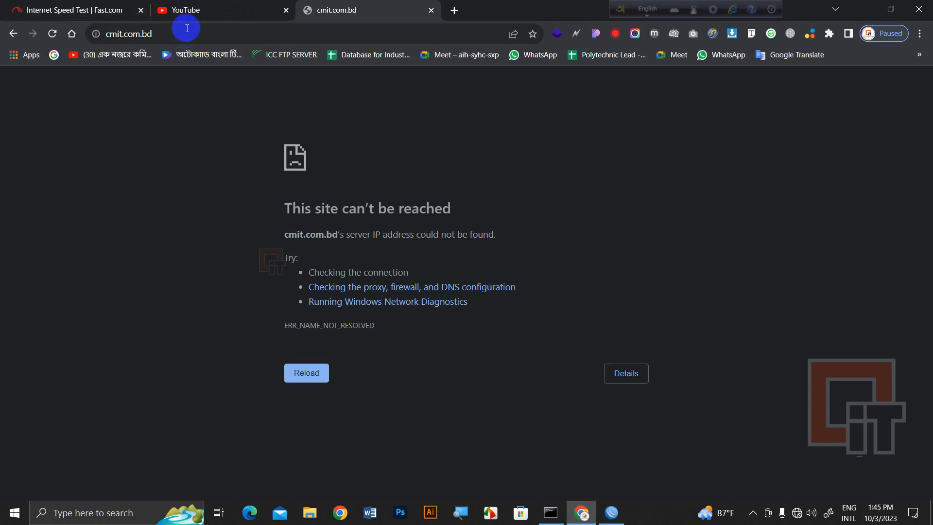
{"action": "left_click", "coordinate": [612, 512]}
{"action": "double_click", "coordinate": [371, 132]}
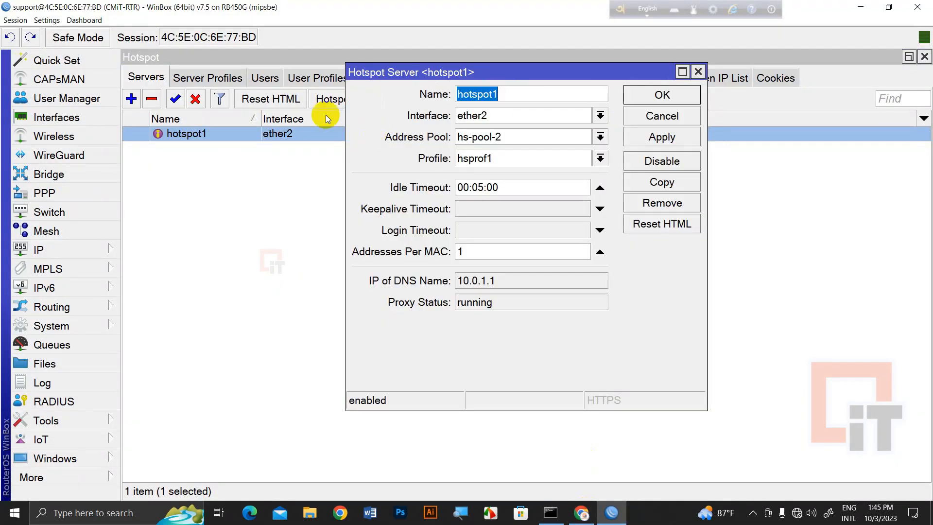
Cancel hotspot1's settings and confirm profile hsprof1 uses DNS name cmit.com.bd
{"action": "left_click", "coordinate": [656, 116]}
{"action": "left_click", "coordinate": [191, 77]}
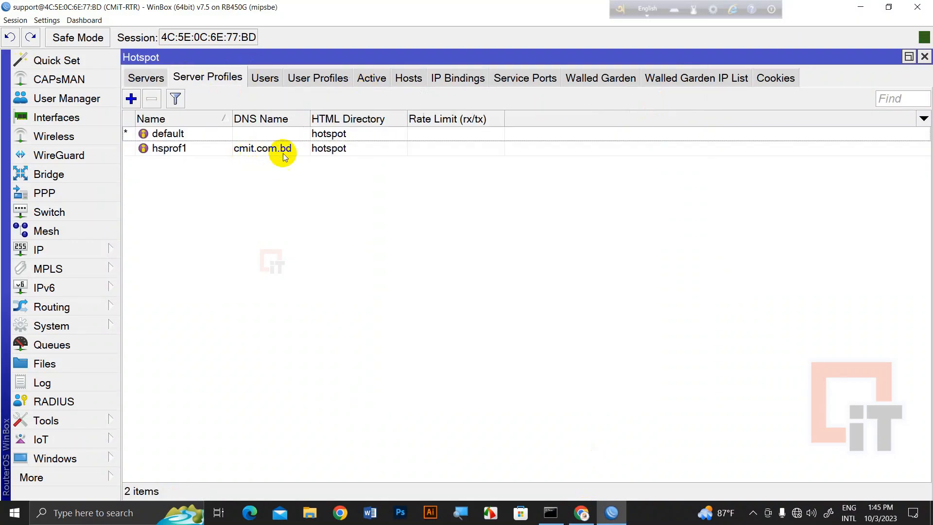
{"action": "left_click", "coordinate": [581, 512]}
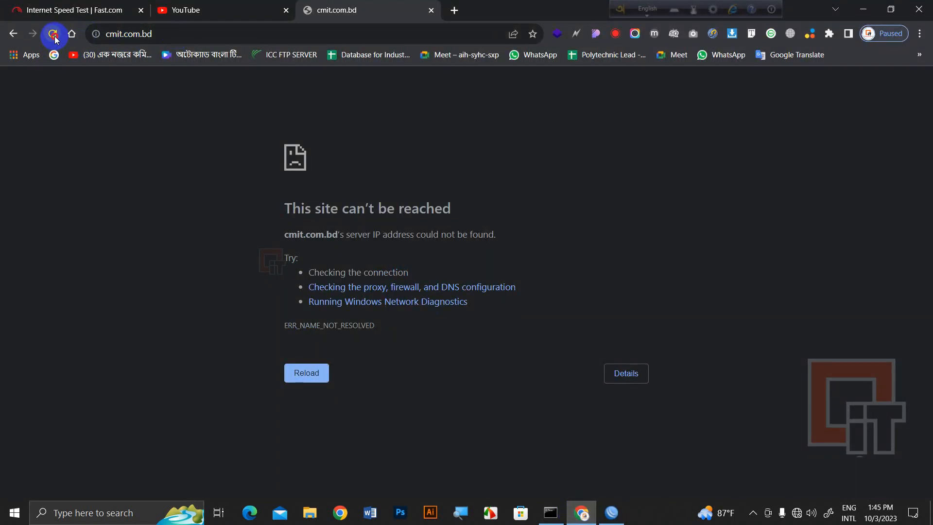
Rerun ipconfig to confirm IPv4 10.0.1.244 with gateway 10.0.1.1, then return to WinBox
{"action": "left_click", "coordinate": [551, 513]}
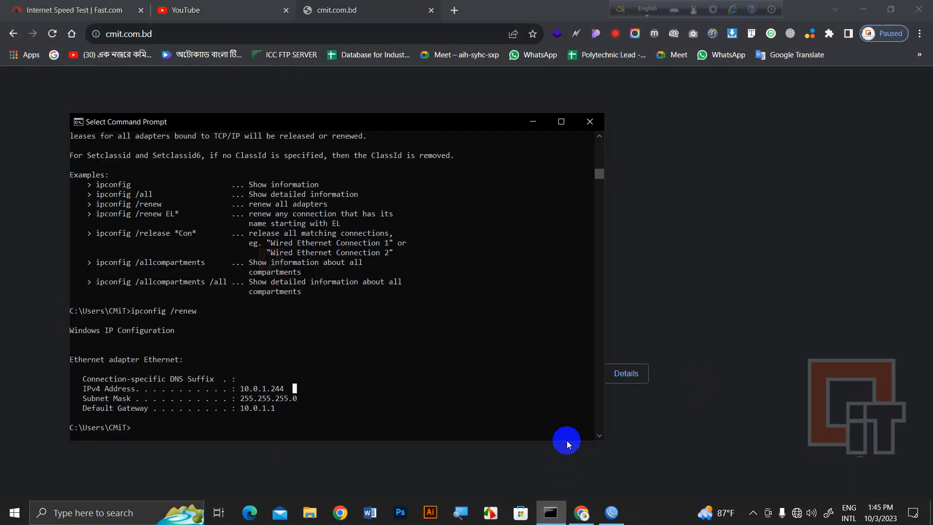
{"action": "key", "text": "Up"}
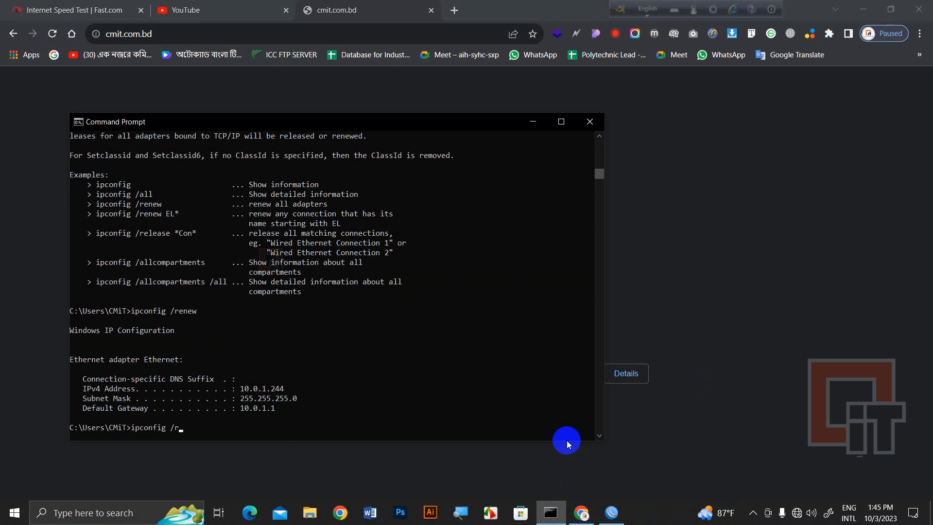
{"action": "key", "text": "Return"}
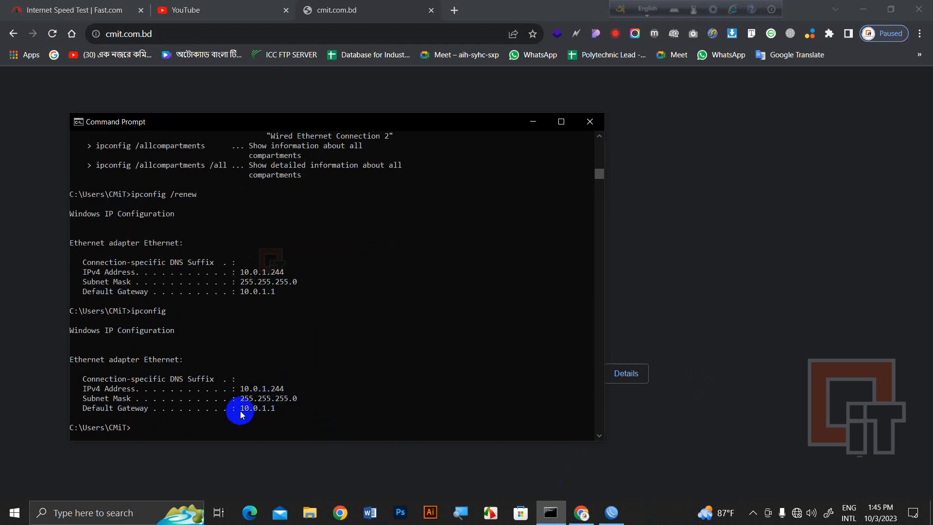
{"action": "left_click", "coordinate": [612, 514]}
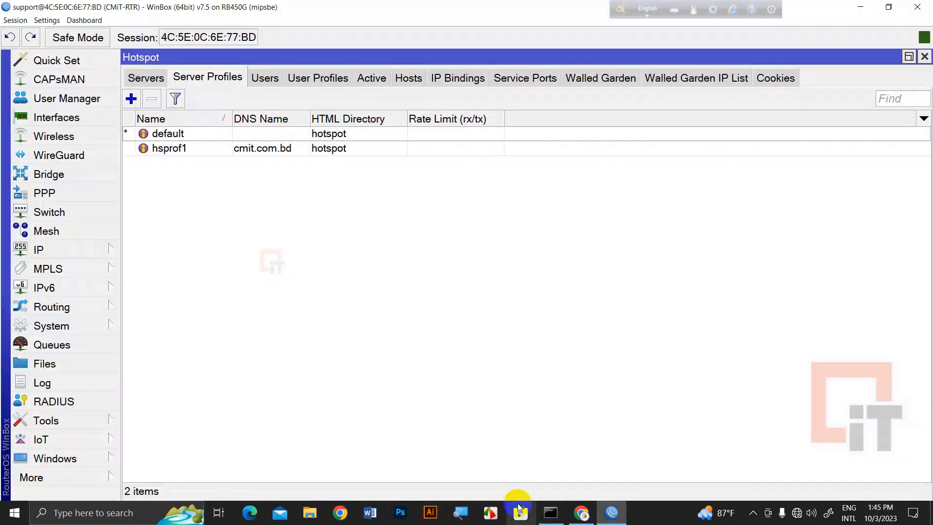
Review the router's DNS settings and close them unchanged
{"action": "left_click", "coordinate": [67, 250]}
{"action": "left_click", "coordinate": [187, 128]}
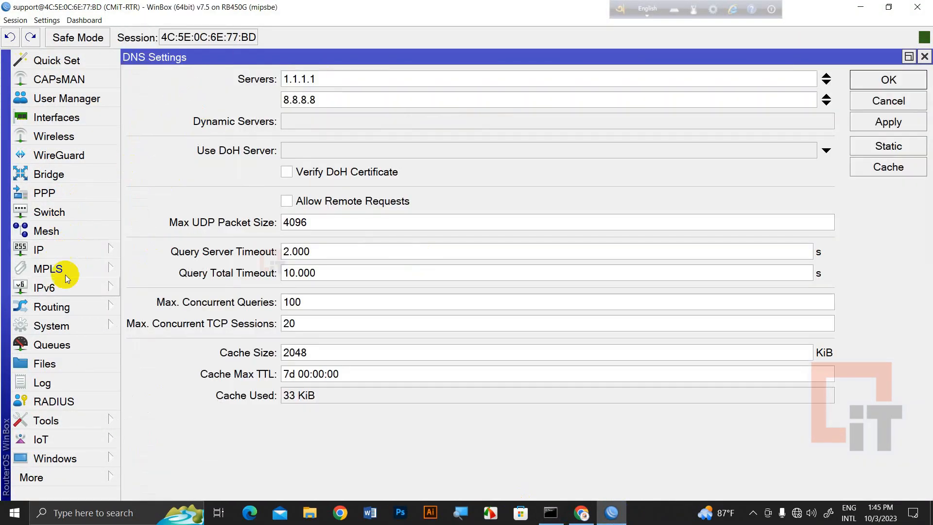
{"action": "left_click", "coordinate": [888, 100]}
Inspect DHCP leases, picking the 10.0.1.244 lease, then view dhcp1 on ether2 using dhcp_pool7
{"action": "left_click", "coordinate": [56, 250]}
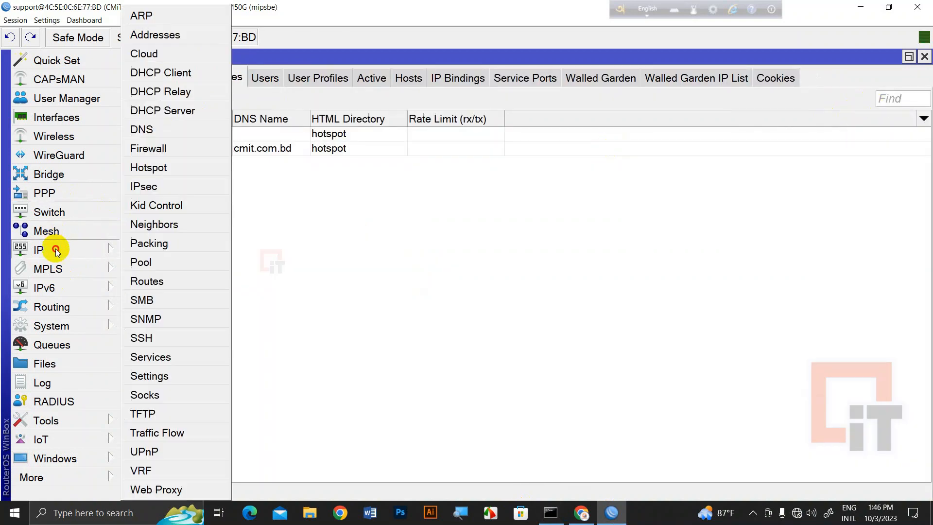
{"action": "left_click", "coordinate": [163, 111]}
{"action": "left_click", "coordinate": [308, 187]}
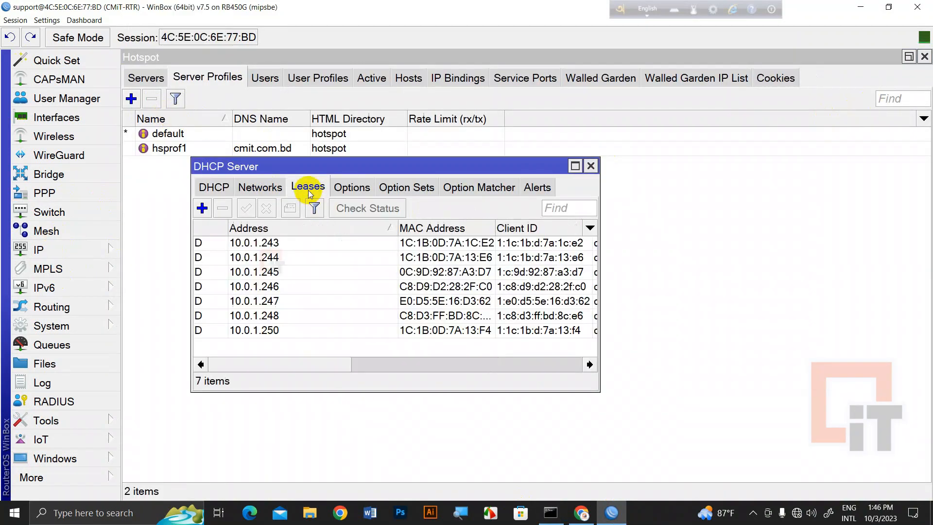
{"action": "left_click", "coordinate": [574, 167]}
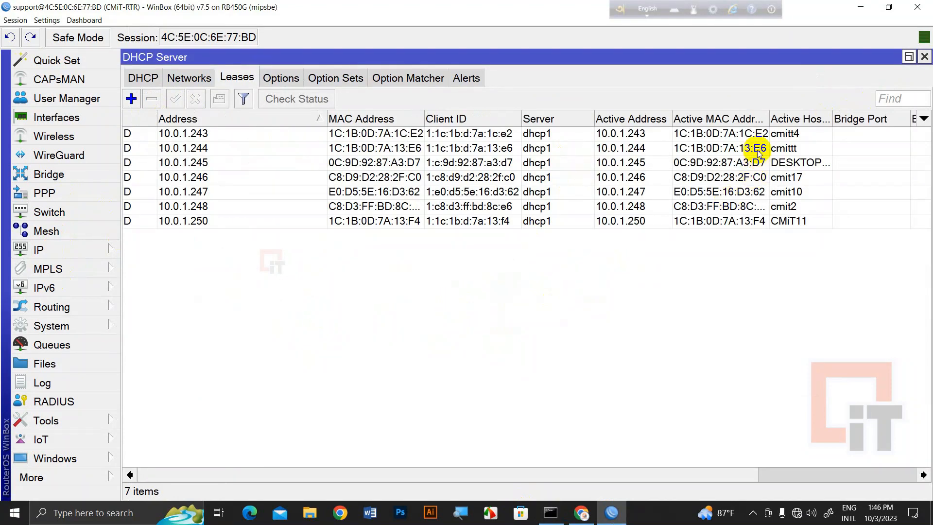
{"action": "left_click", "coordinate": [214, 151]}
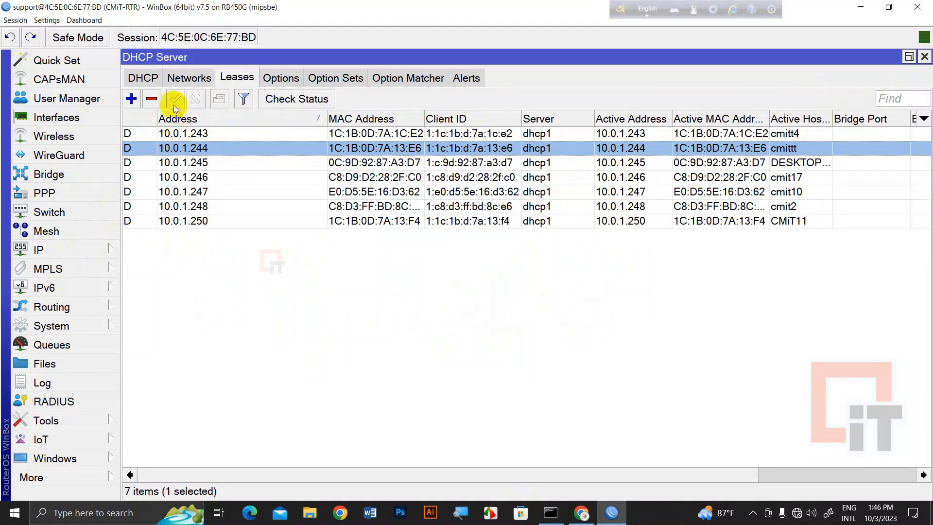
{"action": "left_click", "coordinate": [152, 81]}
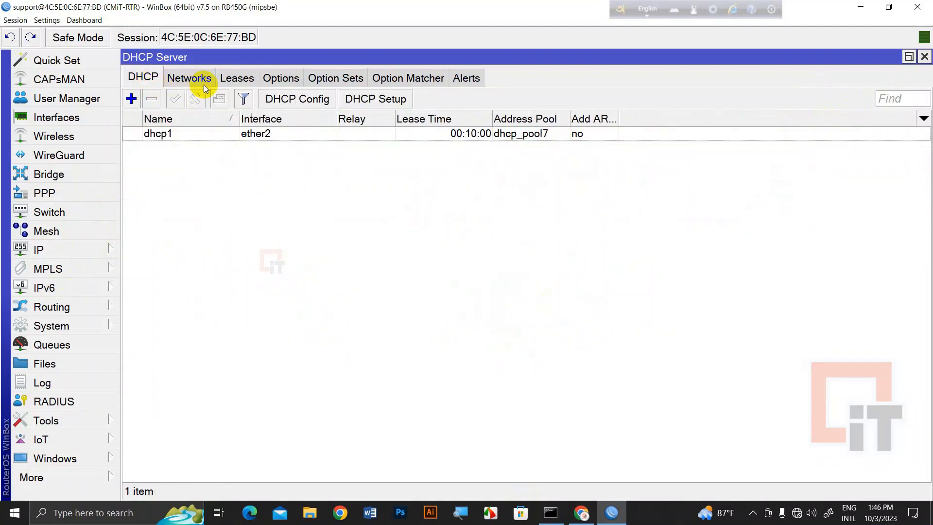
{"action": "left_click", "coordinate": [77, 250]}
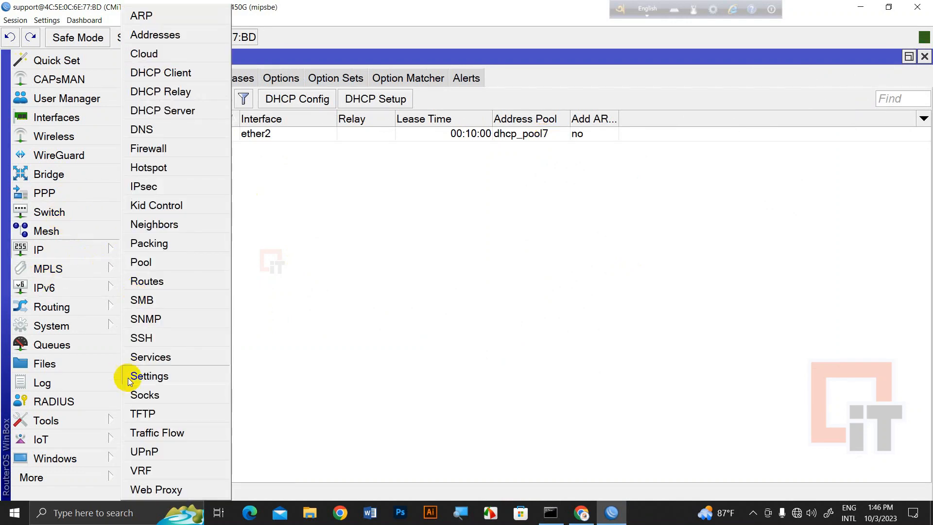
Change the hotspot1 server's address pool from hs-pool-2 to dhcp_pool7 and save
{"action": "left_click", "coordinate": [174, 164]}
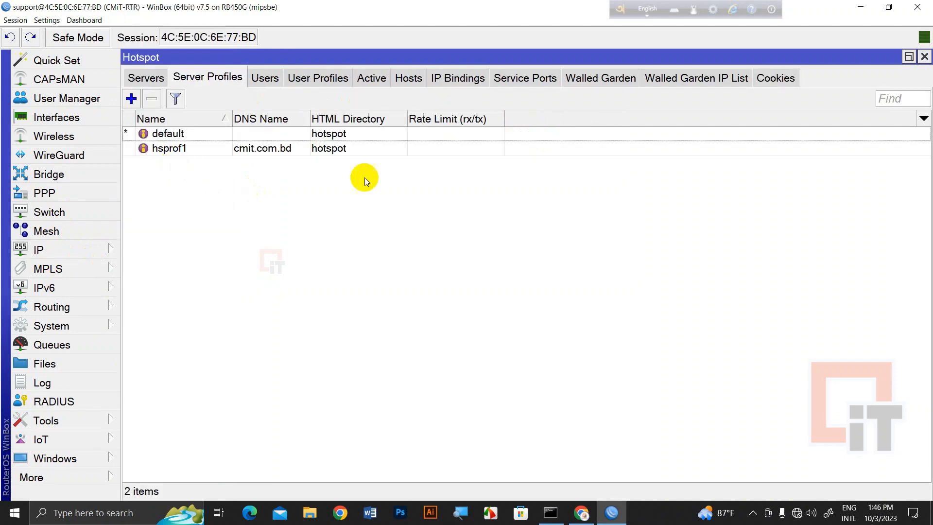
{"action": "left_click", "coordinate": [145, 77]}
{"action": "double_click", "coordinate": [301, 137]}
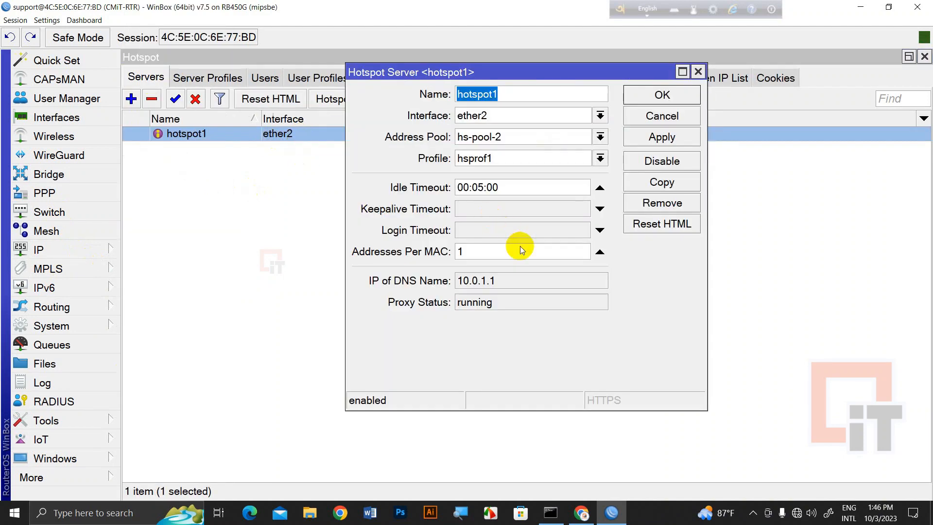
{"action": "left_click", "coordinate": [522, 156]}
{"action": "left_click", "coordinate": [522, 155]}
{"action": "left_click", "coordinate": [530, 141]}
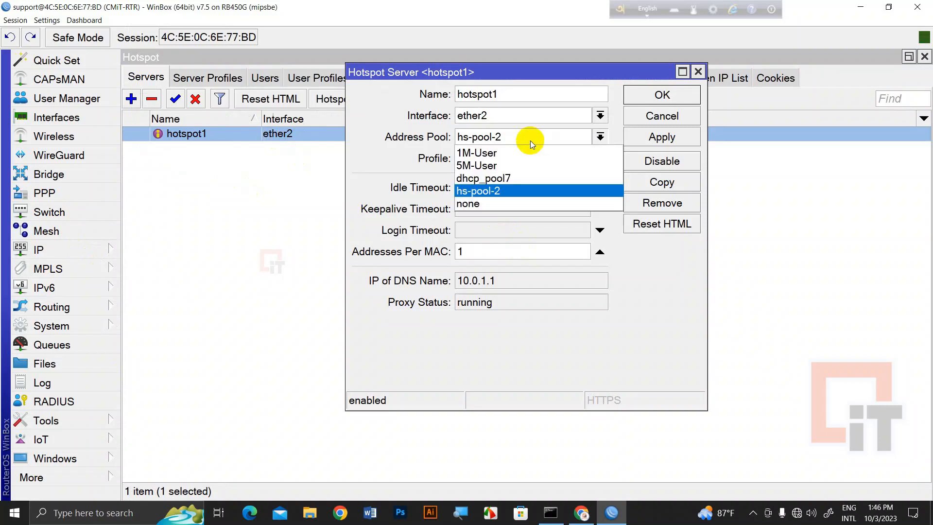
{"action": "left_click", "coordinate": [512, 179]}
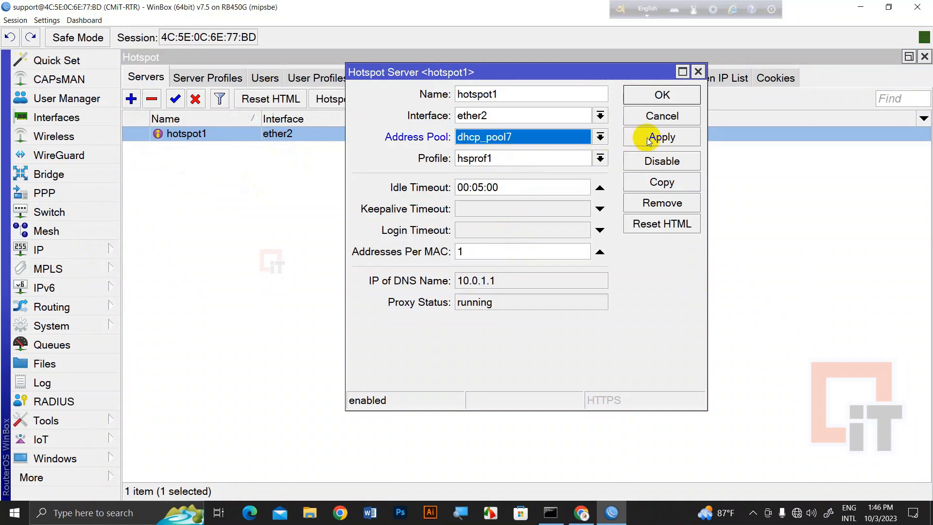
{"action": "left_click", "coordinate": [648, 137]}
{"action": "left_click", "coordinate": [656, 96]}
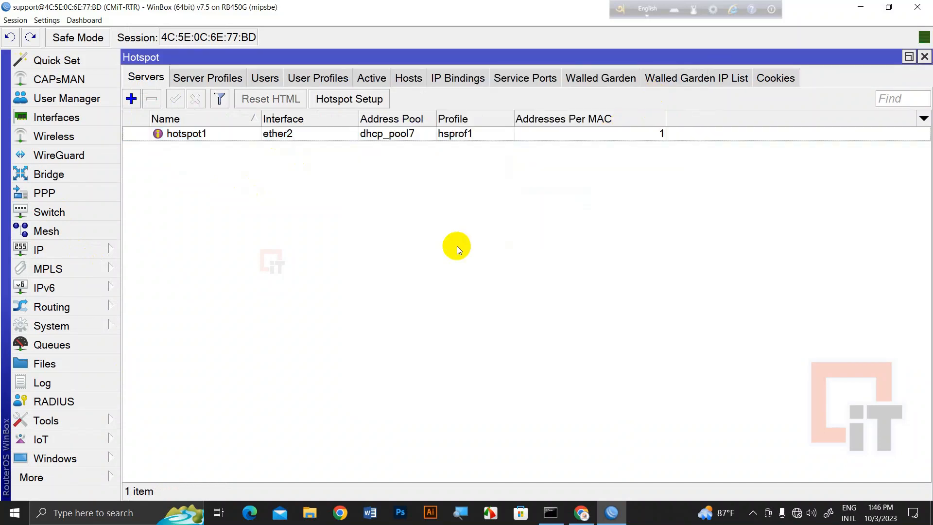
Run ipconfig in Command Prompt to check the PC's address, then return to WinBox
{"action": "left_click", "coordinate": [550, 513]}
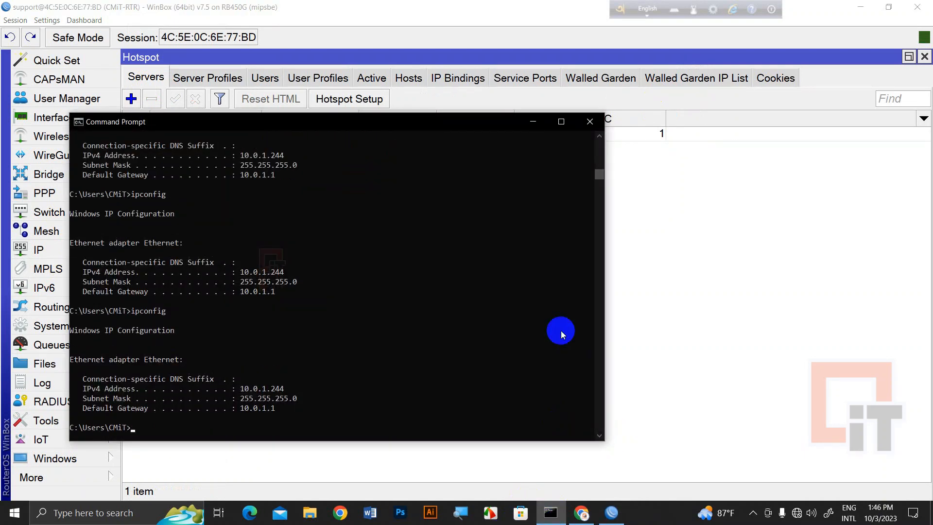
{"action": "key", "text": "Return"}
{"action": "key", "text": "Return"}
{"action": "type", "text": "ipconfig"}
{"action": "key", "text": "Return"}
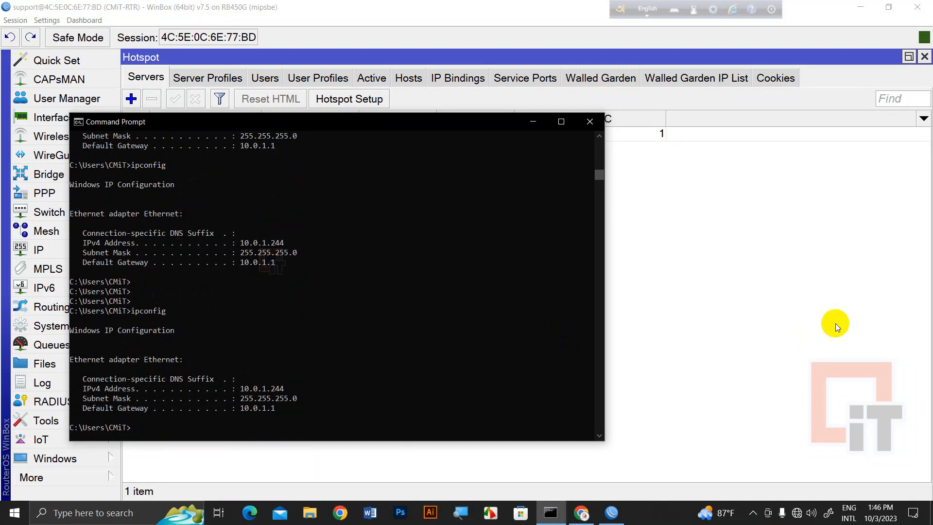
{"action": "left_click", "coordinate": [812, 285]}
{"action": "left_click", "coordinate": [63, 252]}
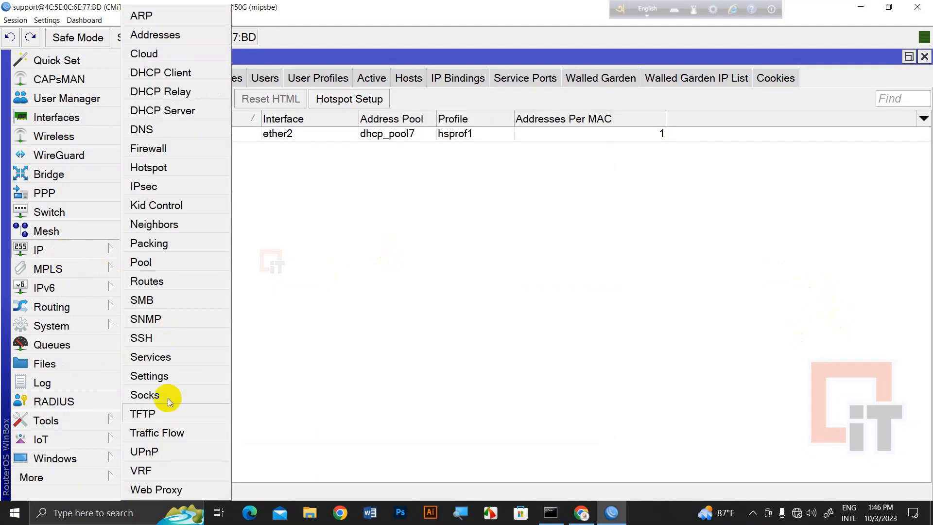
Remove the hs-pool-2, 1M-User and 5M-User pools from IP Pool and close the window
{"action": "left_click", "coordinate": [171, 270]}
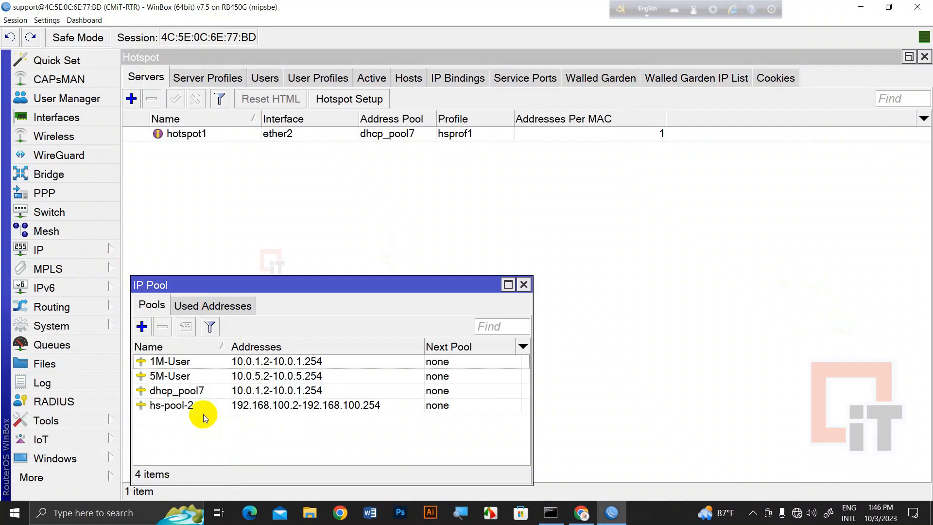
{"action": "left_click", "coordinate": [270, 406]}
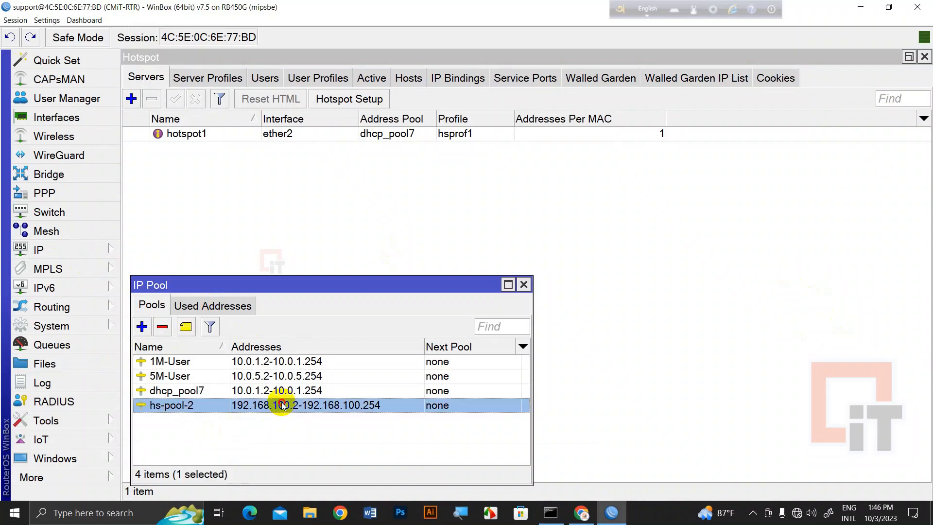
{"action": "left_click", "coordinate": [163, 327]}
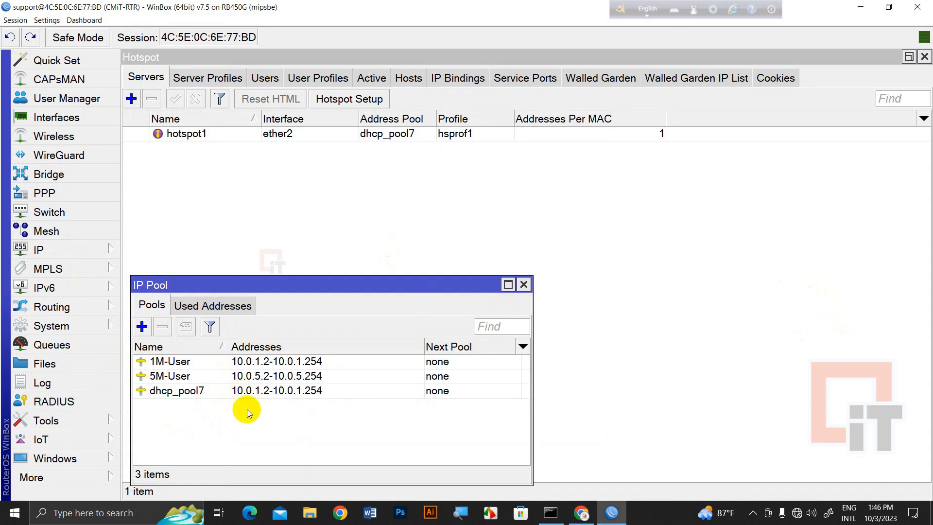
{"action": "left_click", "coordinate": [223, 362]}
{"action": "left_click", "coordinate": [215, 375], "text": "shift"}
{"action": "left_click", "coordinate": [162, 327]}
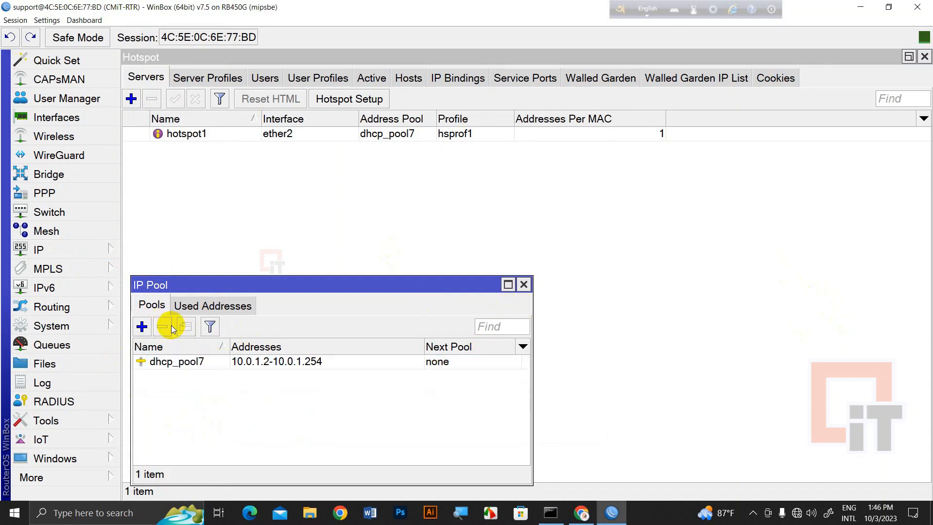
{"action": "left_click", "coordinate": [513, 285]}
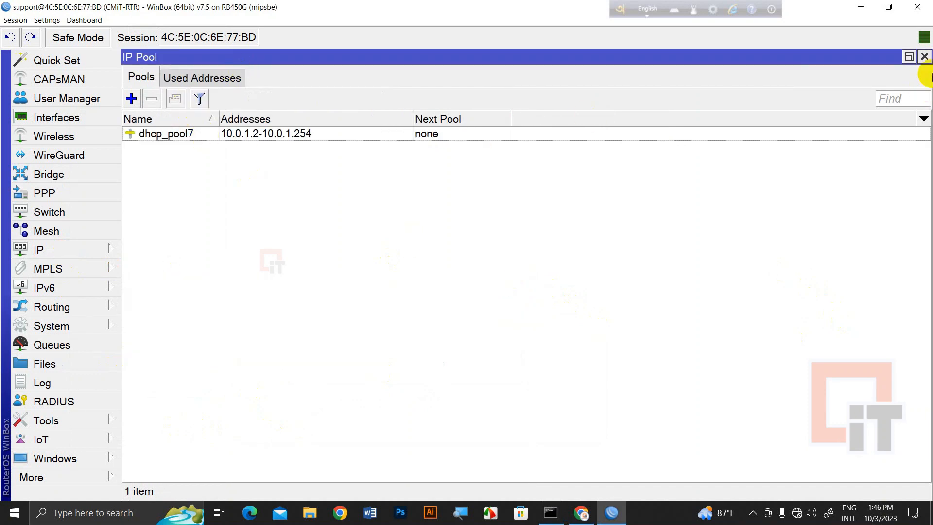
{"action": "left_click", "coordinate": [923, 58]}
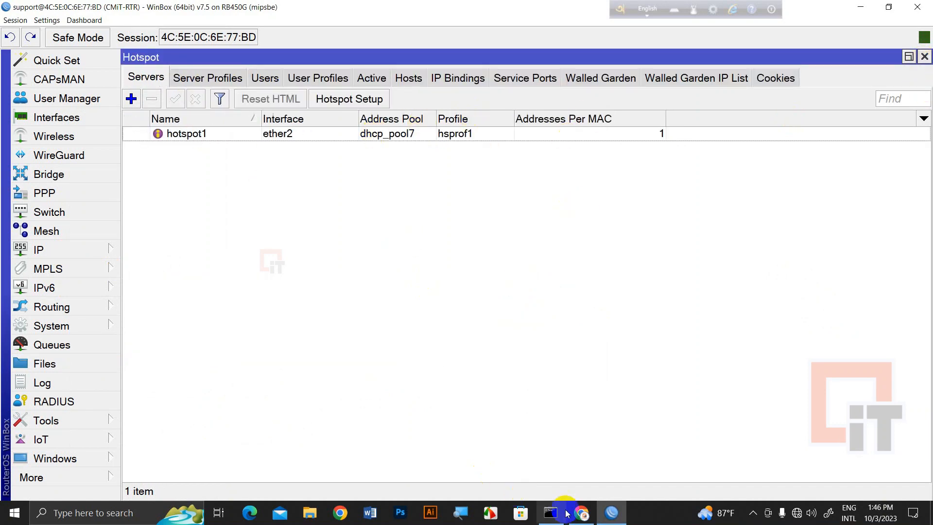
Run ipconfig /renew, which fails, then ipconfig showing the address still 10.0.1.244
{"action": "left_click", "coordinate": [544, 514]}
{"action": "type", "text": "ipconfig /renew"}
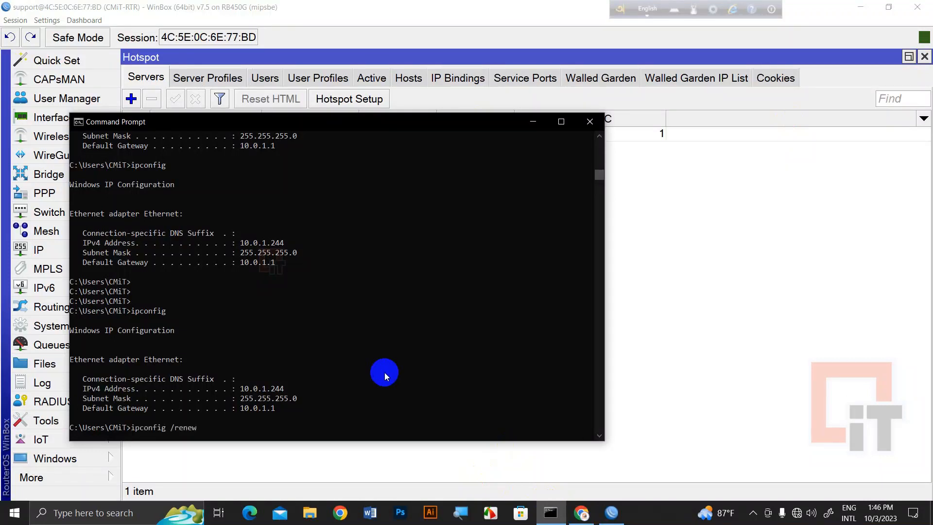
{"action": "key", "text": "Return"}
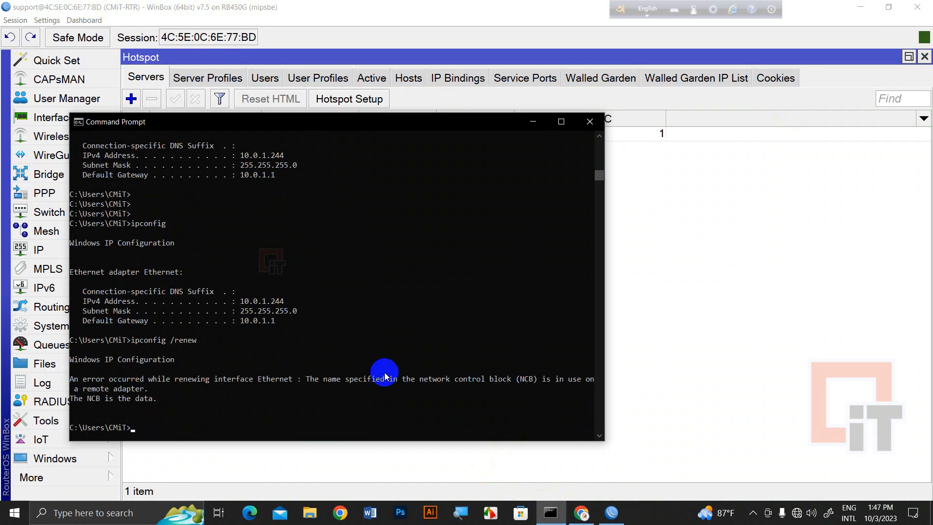
{"action": "key", "text": "Up"}
{"action": "key", "text": "BackSpace"}
{"action": "key", "text": "BackSpace"}
{"action": "key", "text": "BackSpace"}
{"action": "key", "text": "BackSpace"}
{"action": "key", "text": "BackSpace"}
{"action": "key", "text": "BackSpace"}
{"action": "key", "text": "BackSpace"}
{"action": "key", "text": "Return"}
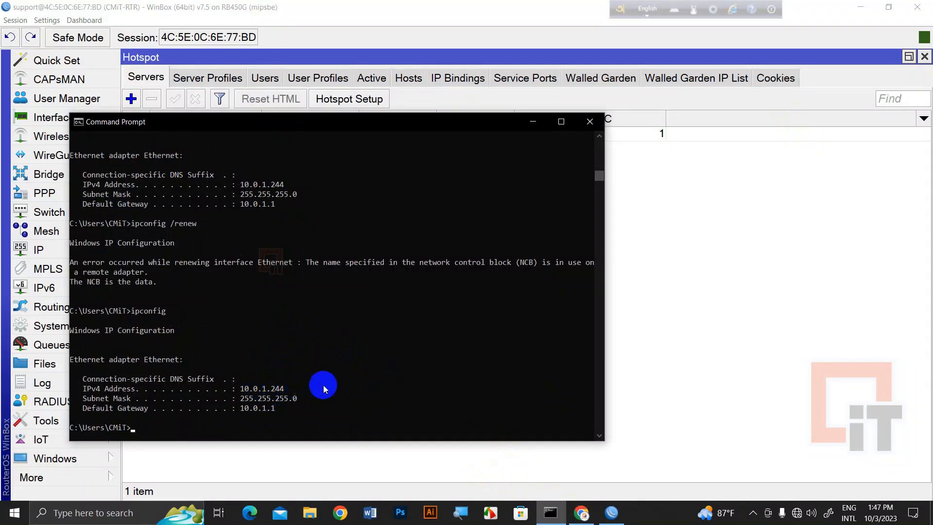
Minimize Command Prompt and bring up Chrome's unreachable cmit.com.bd page
{"action": "left_click", "coordinate": [552, 513]}
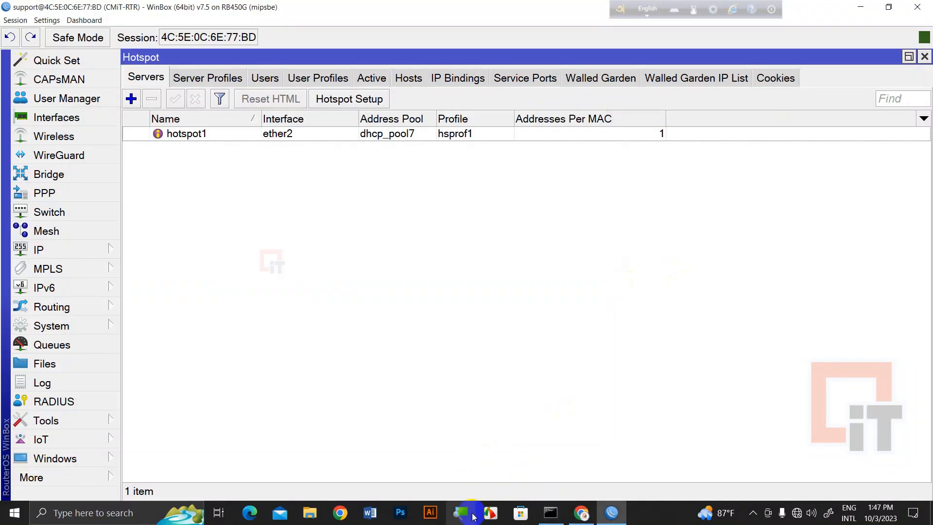
{"action": "left_click", "coordinate": [561, 516]}
{"action": "left_click", "coordinate": [563, 518]}
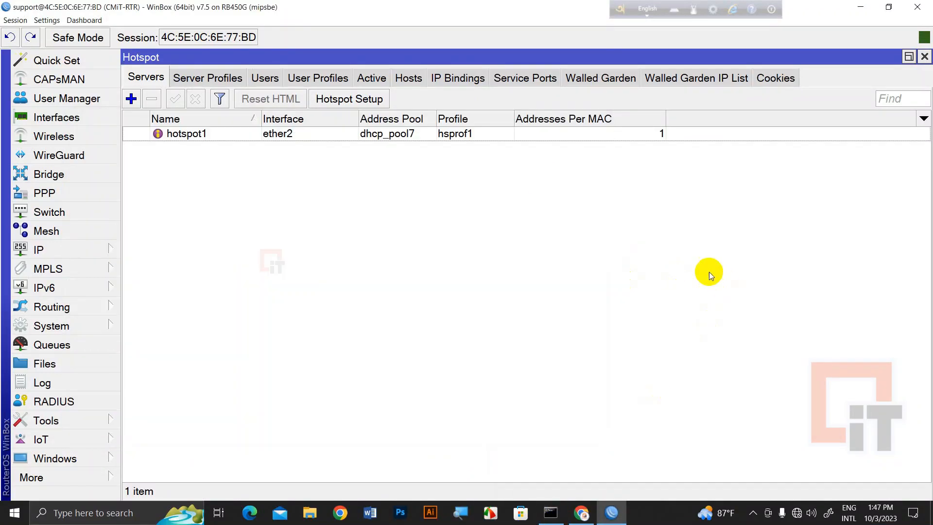
{"action": "left_click", "coordinate": [583, 515]}
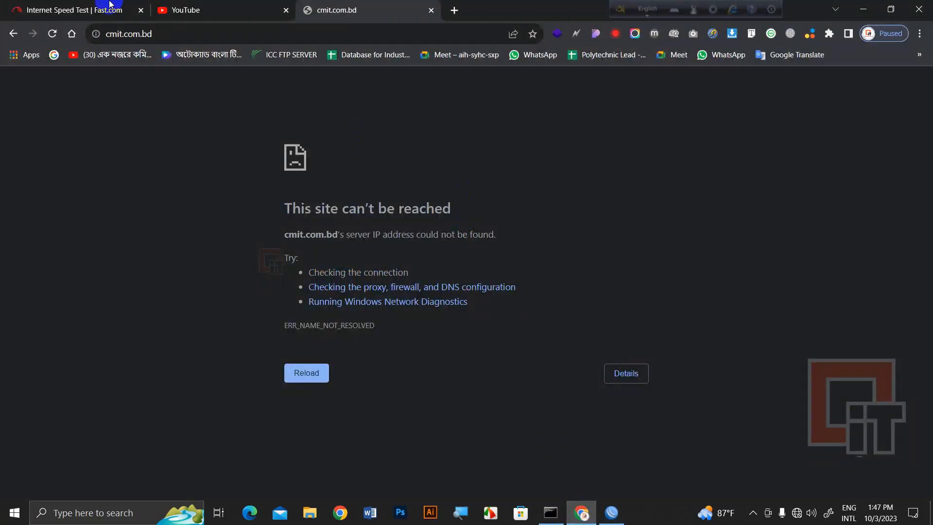
Reload cmit.com.bd, then check the Network 39 Ethernet details in Network & Internet settings
{"action": "left_click", "coordinate": [52, 34]}
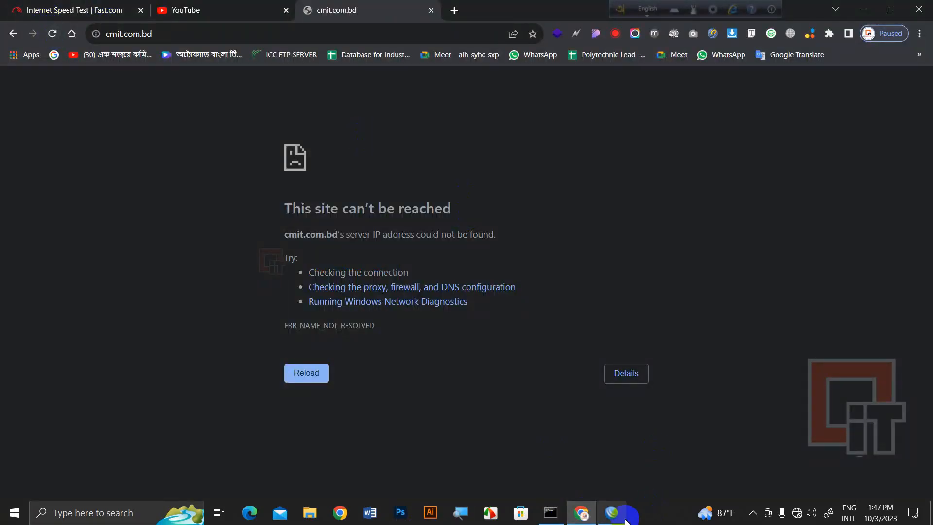
{"action": "left_click", "coordinate": [798, 514]}
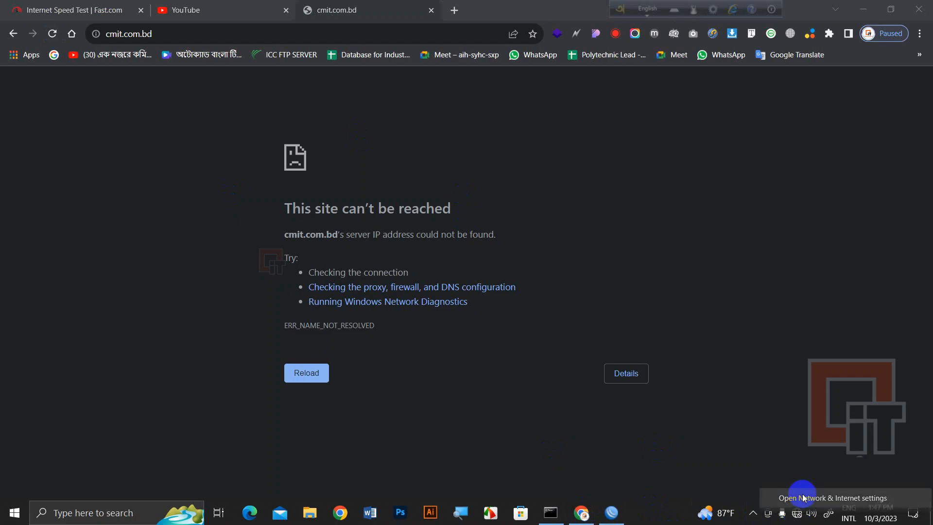
{"action": "left_click", "coordinate": [803, 496]}
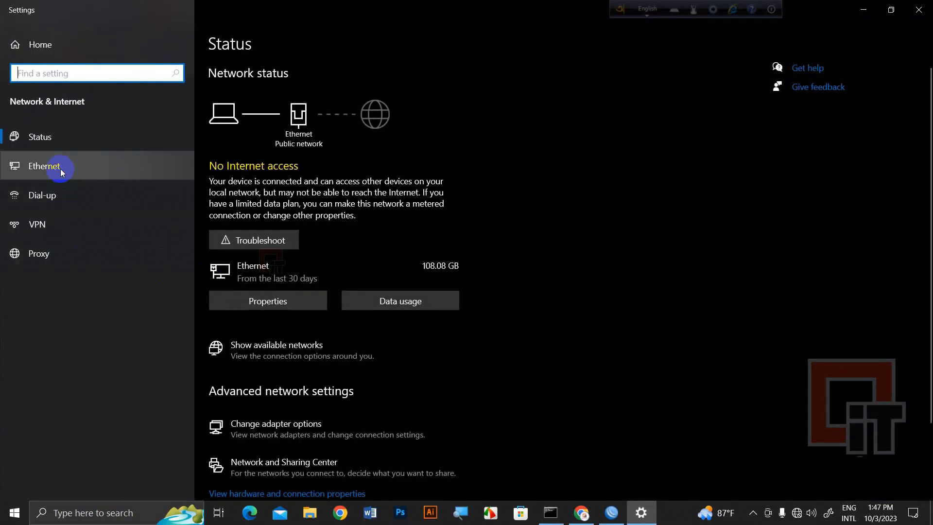
{"action": "left_click", "coordinate": [60, 167]}
{"action": "left_click", "coordinate": [306, 79]}
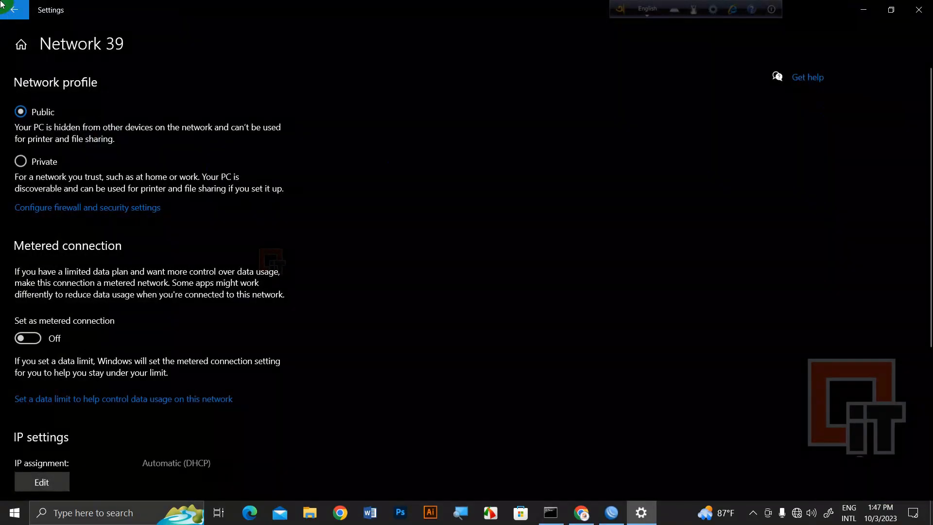
{"action": "left_click", "coordinate": [14, 10]}
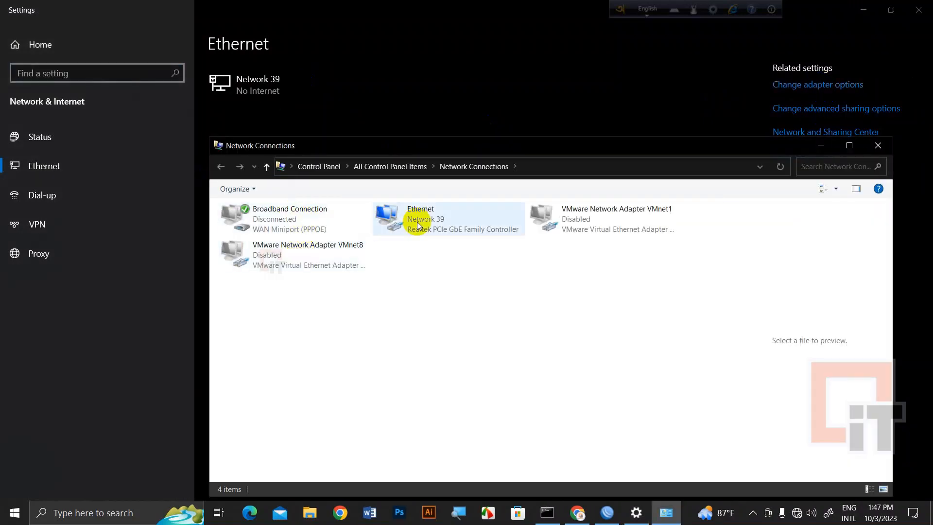
Disable and re-enable the Ethernet adapter, then refresh the connections list
{"action": "left_click", "coordinate": [419, 222]}
{"action": "right_click", "coordinate": [419, 222]}
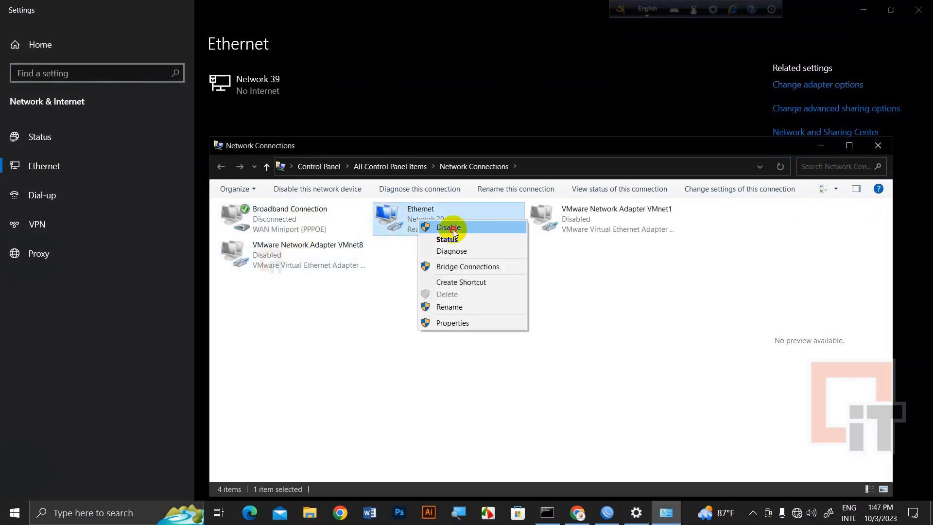
{"action": "left_click", "coordinate": [453, 229]}
{"action": "right_click", "coordinate": [429, 223]}
{"action": "left_click", "coordinate": [453, 229]}
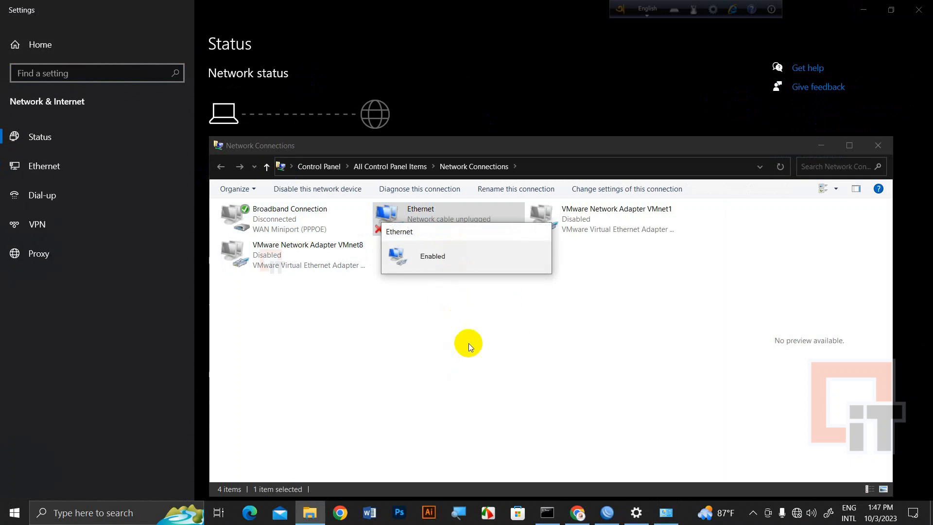
{"action": "right_click", "coordinate": [473, 315]}
{"action": "left_click", "coordinate": [513, 370]}
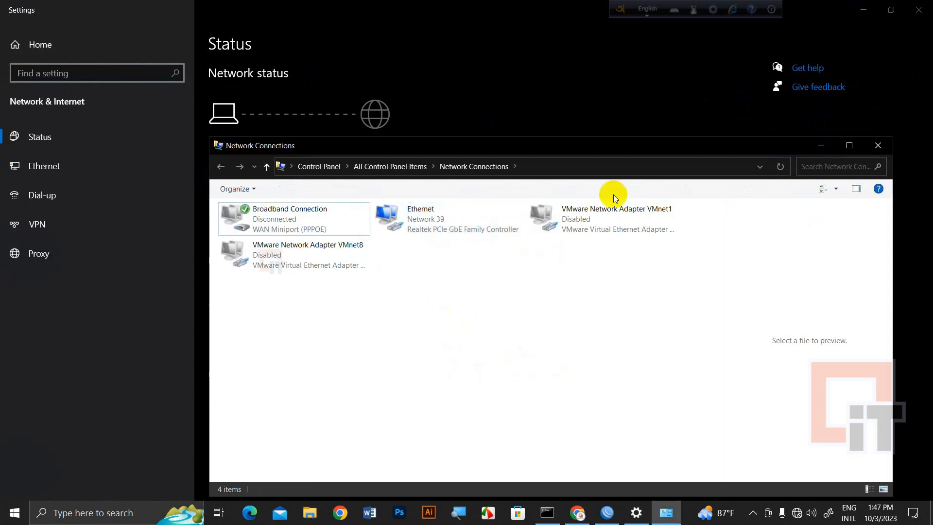
Delete the Broadband Connection and close the network connections and settings windows
{"action": "left_click", "coordinate": [260, 224]}
{"action": "right_click", "coordinate": [273, 224]}
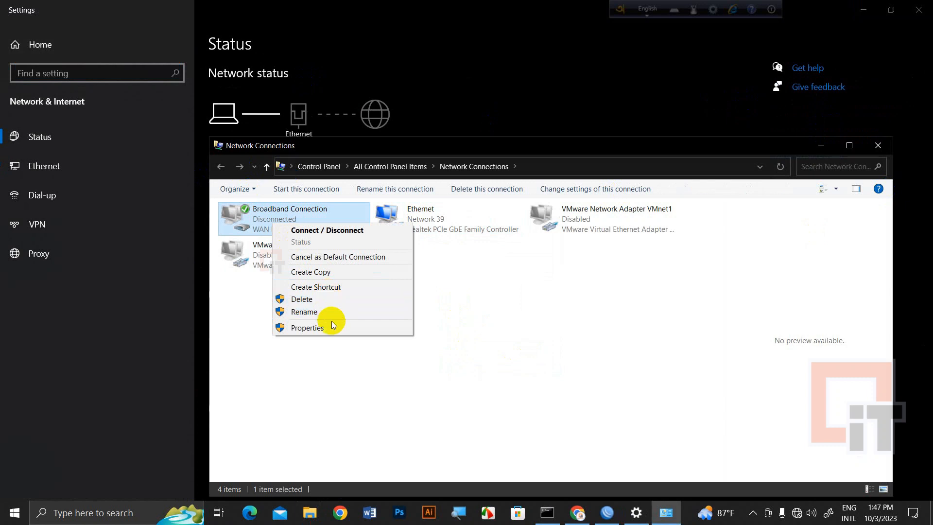
{"action": "left_click", "coordinate": [334, 297]}
{"action": "left_click", "coordinate": [505, 302]}
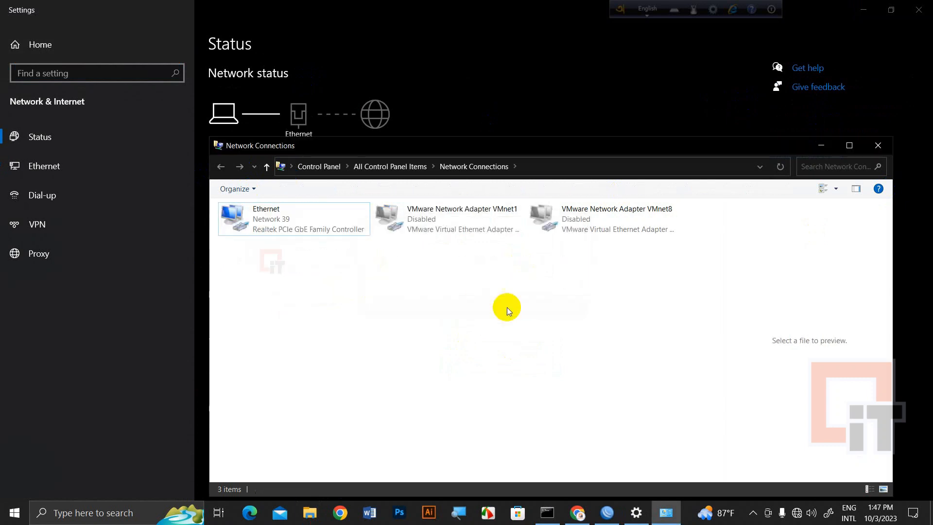
{"action": "left_click", "coordinate": [879, 146]}
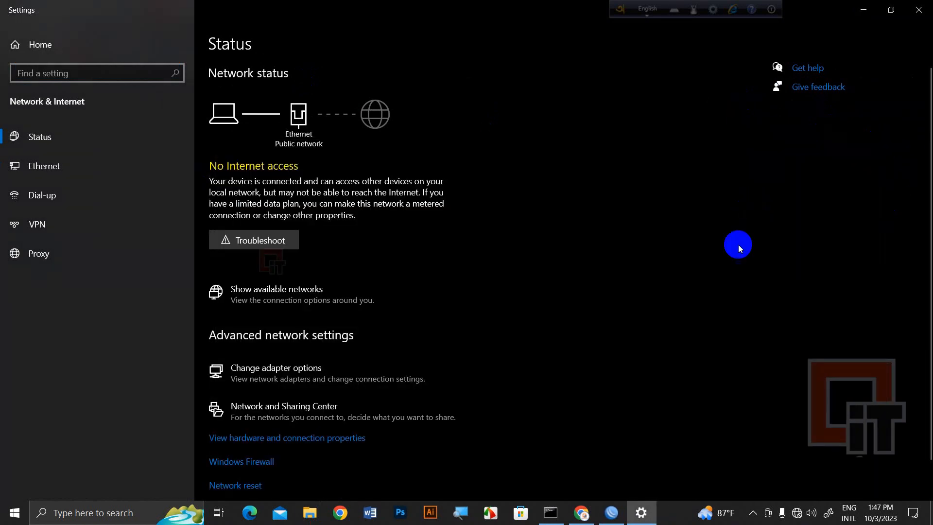
{"action": "left_click", "coordinate": [919, 10]}
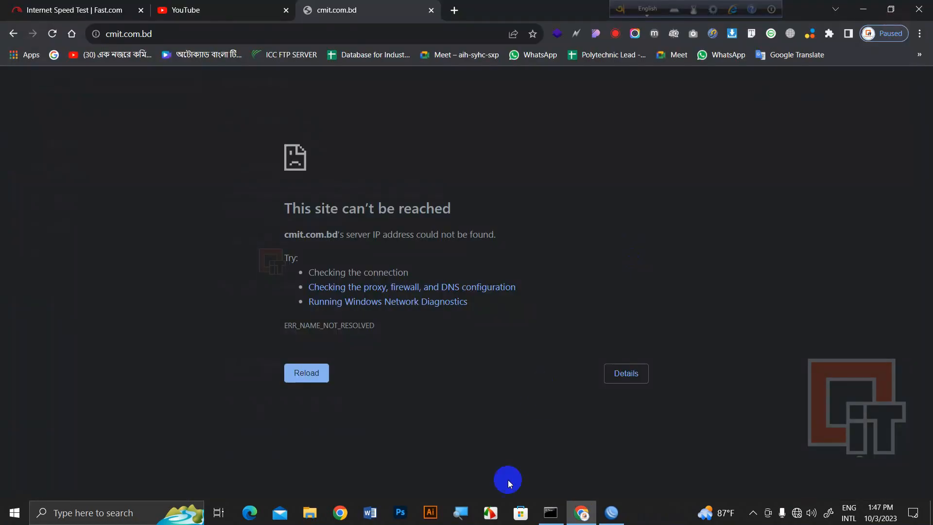
Rerun ipconfig and ping 10.0.1.1, getting Destination net unreachable from 192.168.50.1
{"action": "left_click", "coordinate": [554, 511]}
{"action": "key", "text": "Up"}
{"action": "key", "text": "Return"}
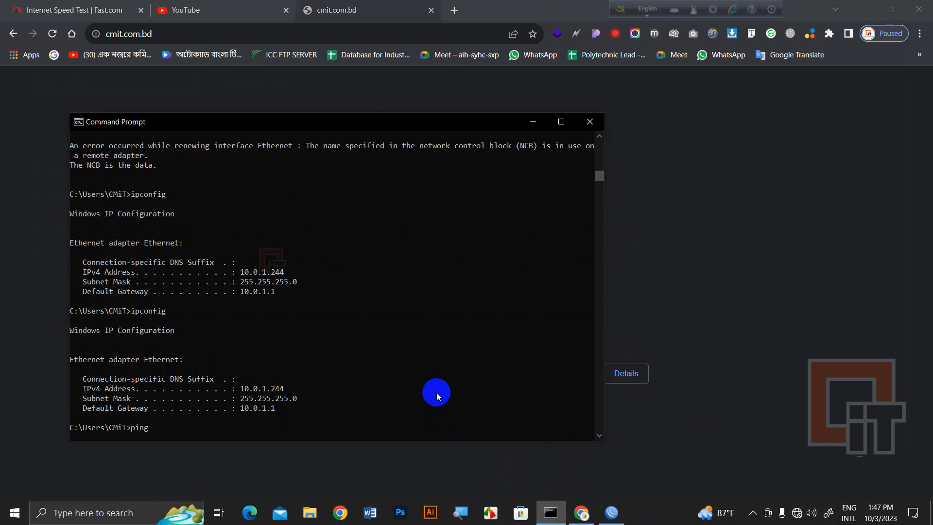
{"action": "type", "text": "ping 10.0.1.1"}
{"action": "key", "text": "Return"}
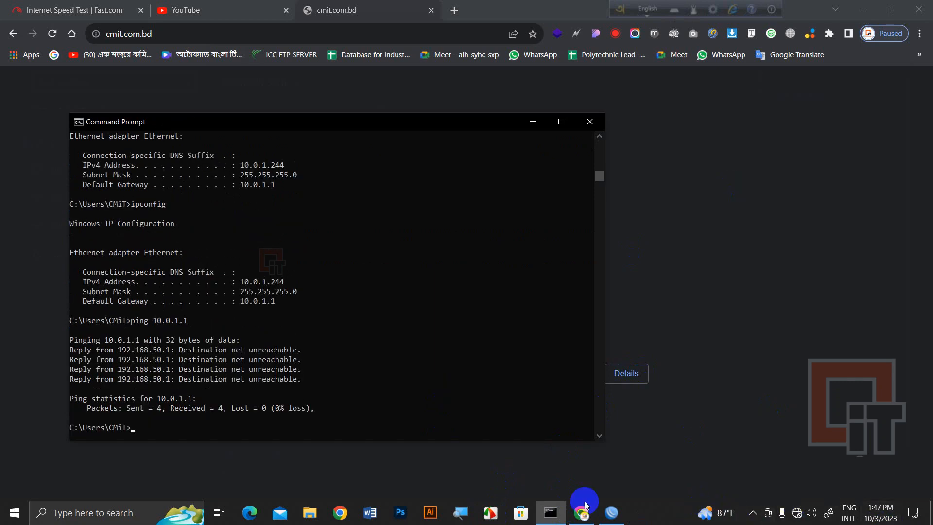
Close the browser and minimize the WinBox window
{"action": "left_click", "coordinate": [902, 4]}
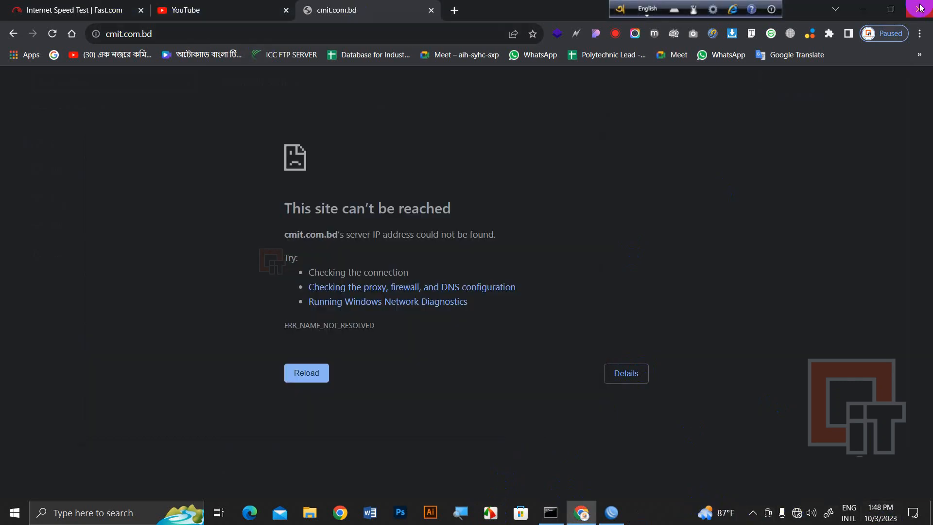
{"action": "left_click", "coordinate": [919, 9]}
{"action": "left_click", "coordinate": [863, 11]}
{"action": "left_click", "coordinate": [863, 11]}
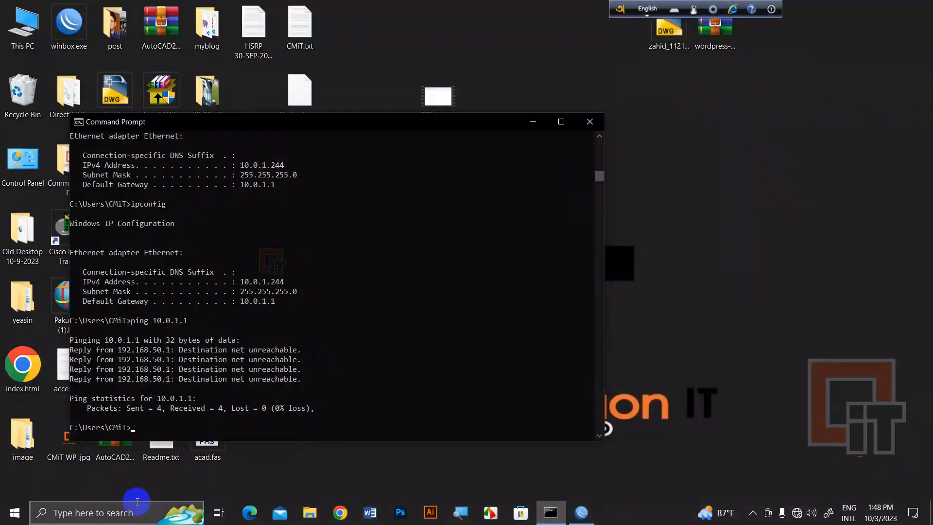
Open index.html and index1.html from the desktop in the browser, closing each
{"action": "left_click", "coordinate": [532, 124]}
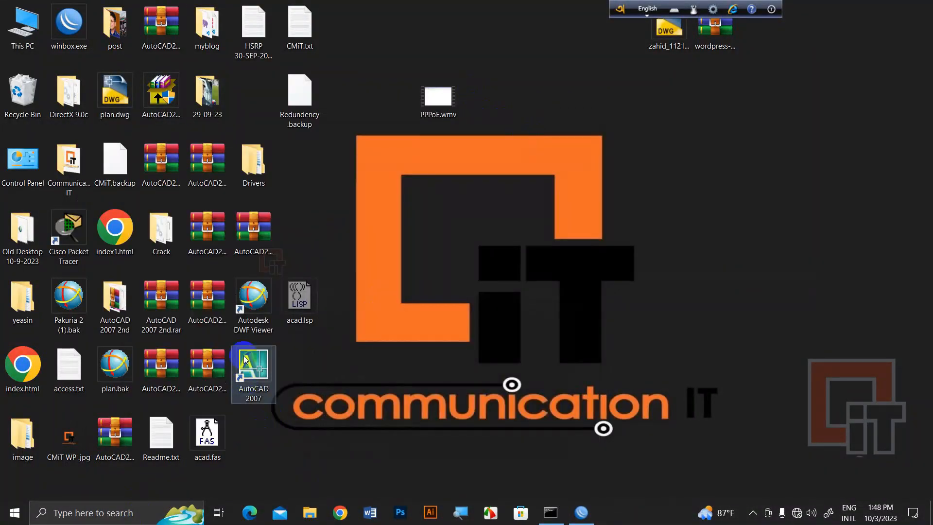
{"action": "double_click", "coordinate": [26, 362]}
{"action": "left_click", "coordinate": [919, 10]}
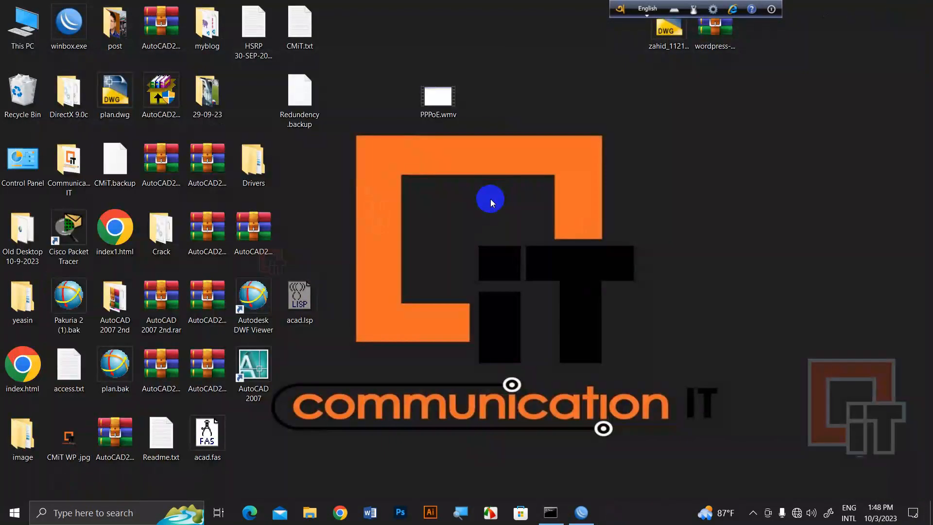
{"action": "double_click", "coordinate": [116, 227]}
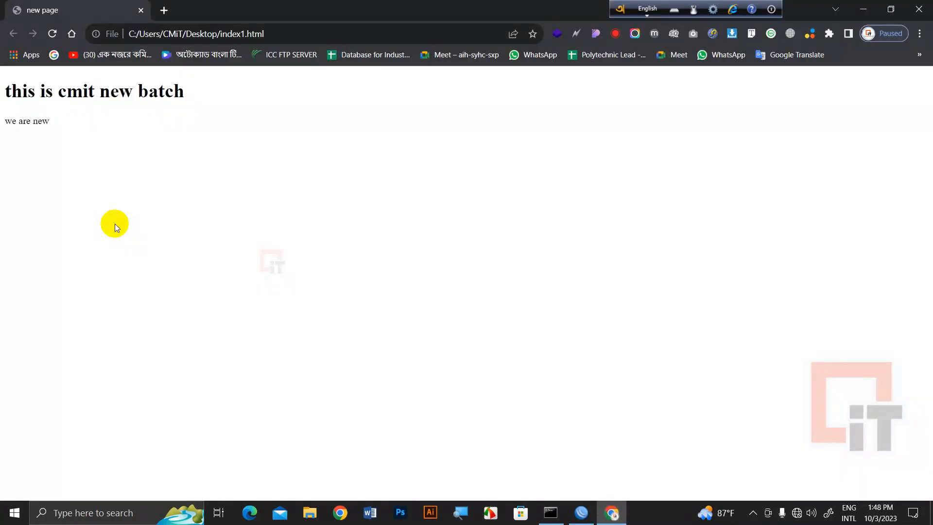
{"action": "left_click", "coordinate": [926, 6]}
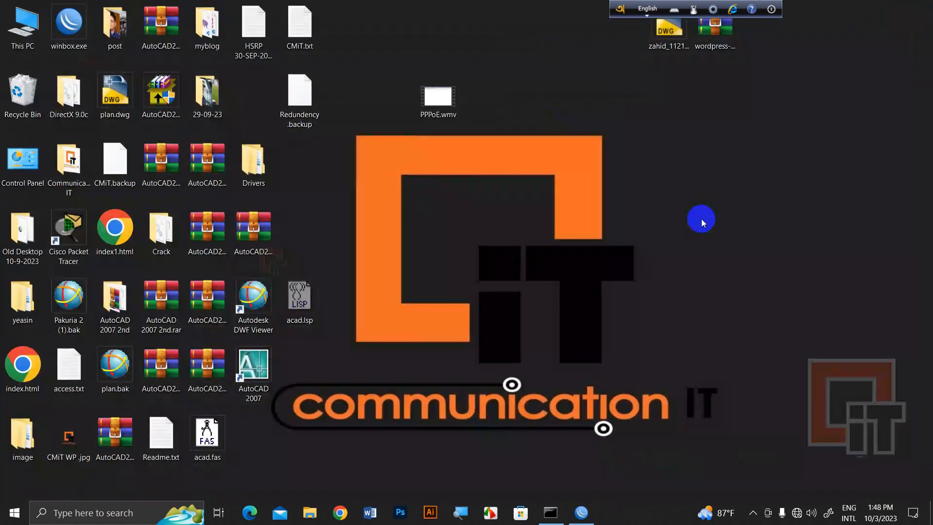
Launch Chrome with the CMIT profile and load cmit.com.bd
{"action": "left_click", "coordinate": [340, 512]}
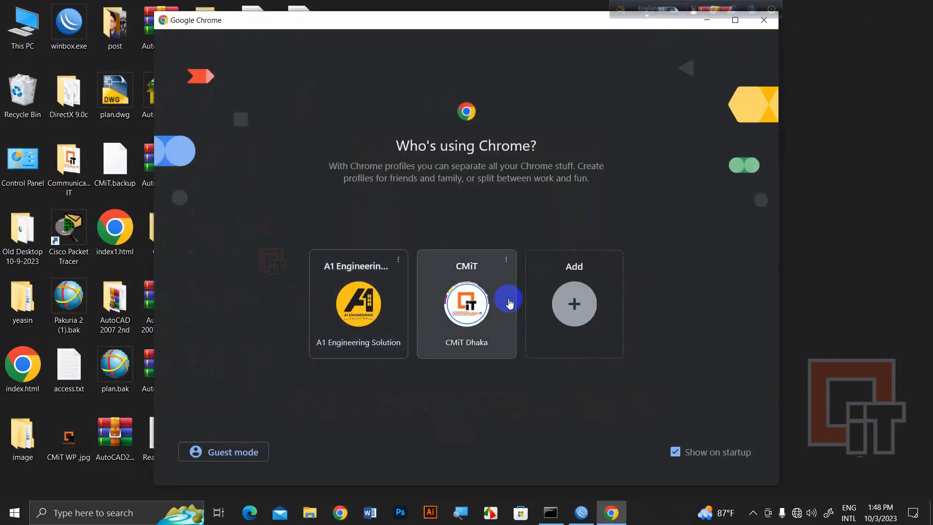
{"action": "left_click", "coordinate": [488, 306]}
{"action": "type", "text": "c"}
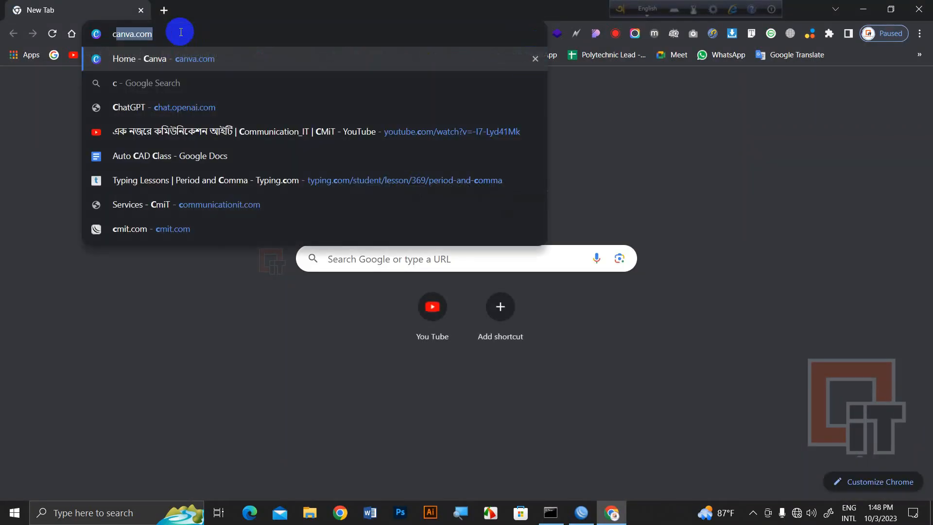
{"action": "type", "text": "mit."}
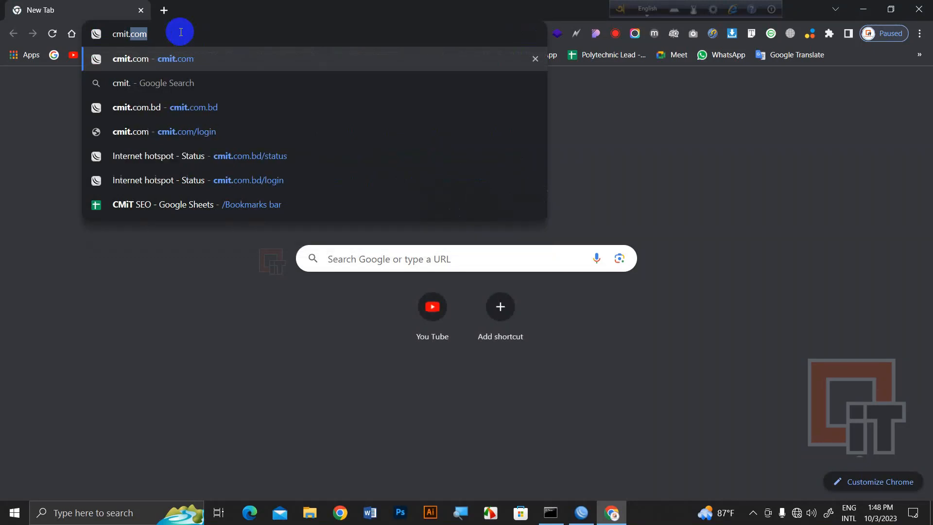
{"action": "type", "text": "com.bd"}
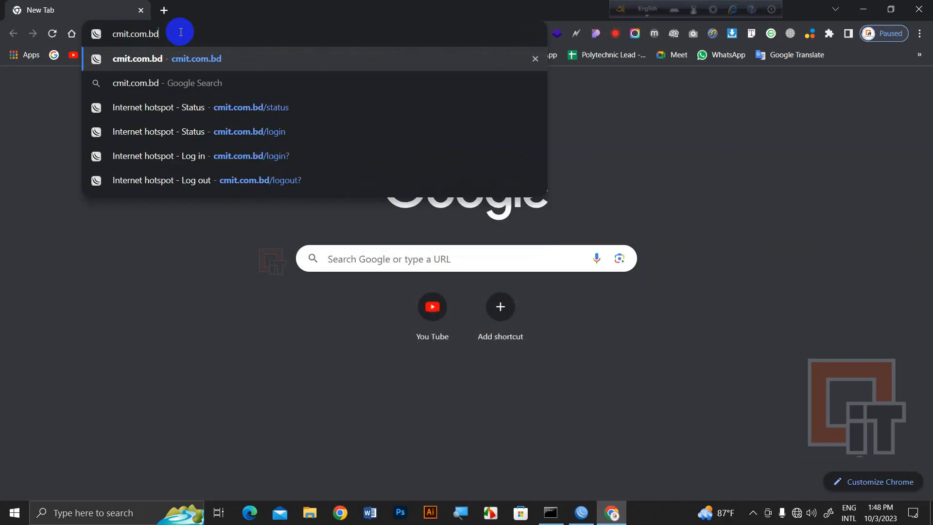
{"action": "key", "text": "Return"}
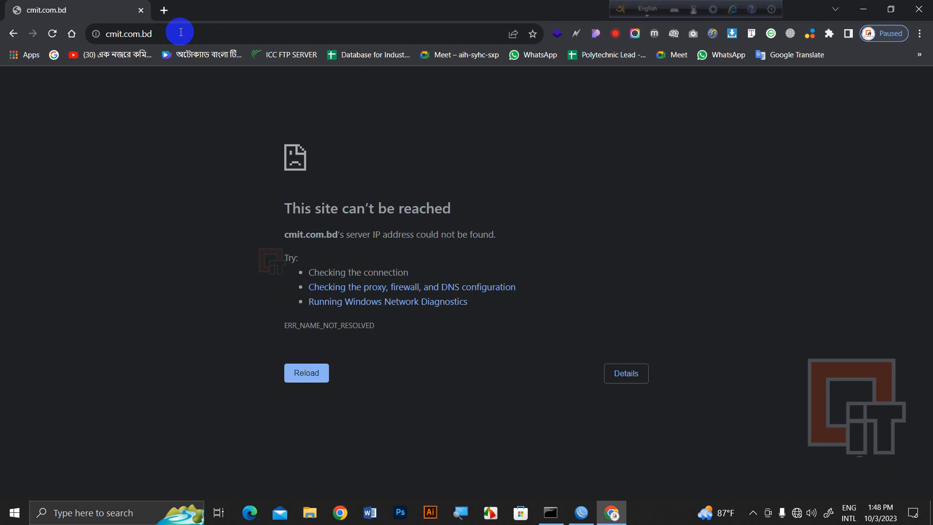
Reset the HTML login page files on the hotspot1 server in WinBox
{"action": "left_click", "coordinate": [581, 513]}
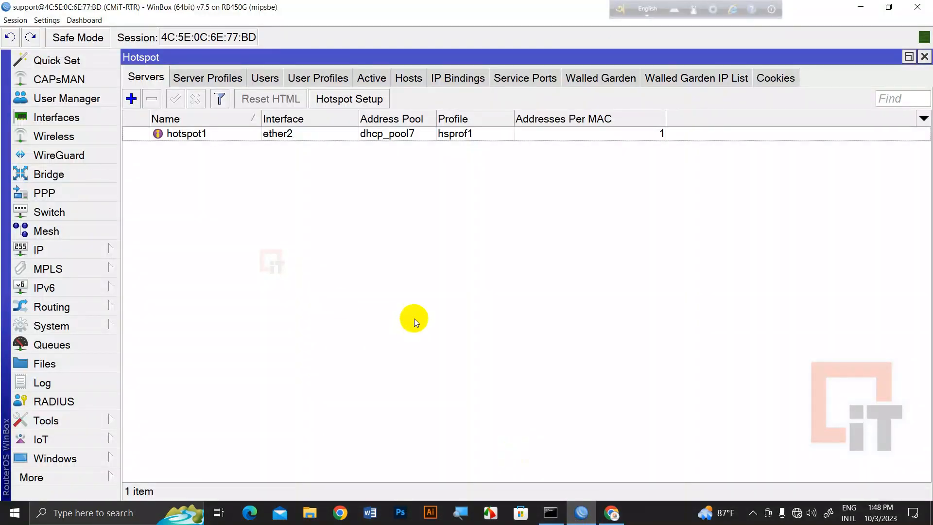
{"action": "left_click", "coordinate": [206, 134]}
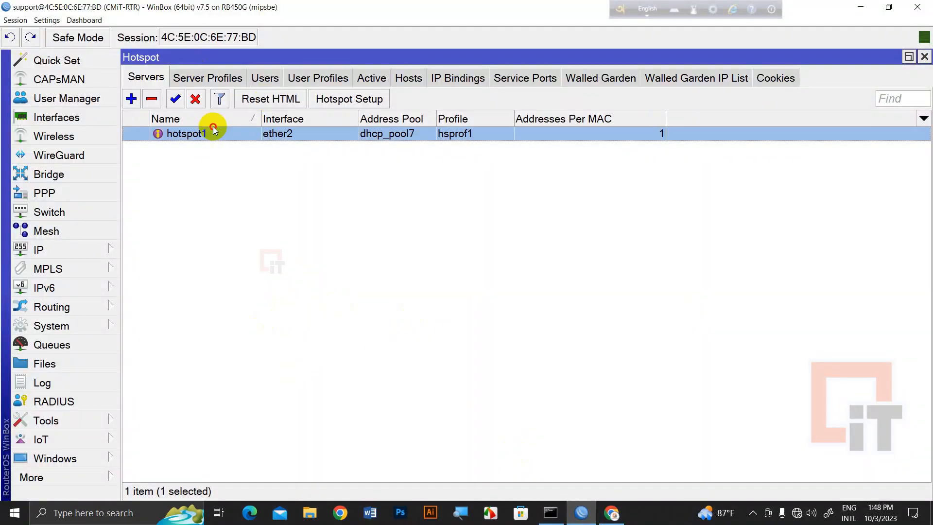
{"action": "left_click", "coordinate": [258, 97]}
{"action": "left_click", "coordinate": [519, 268]}
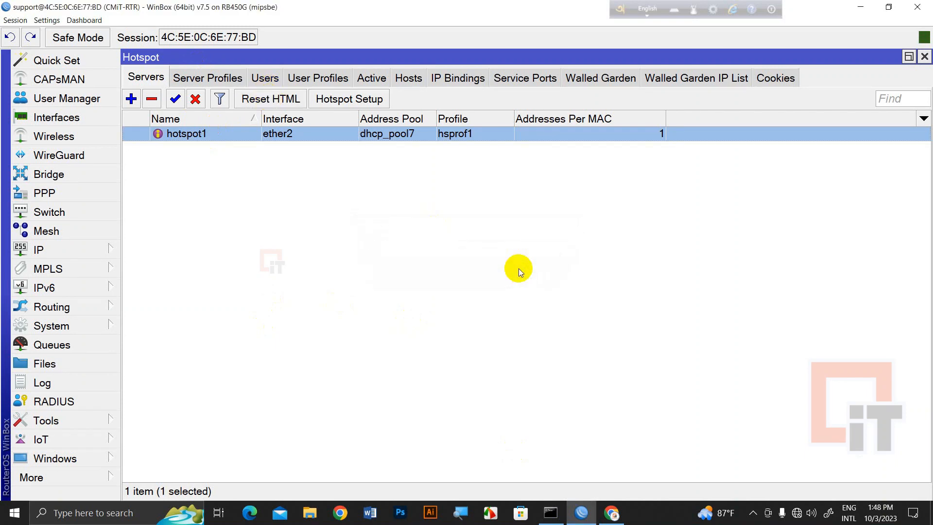
Reload cmit.com.bd in Chrome to reach the hotspot login page, then return to WinBox
{"action": "left_click", "coordinate": [611, 513]}
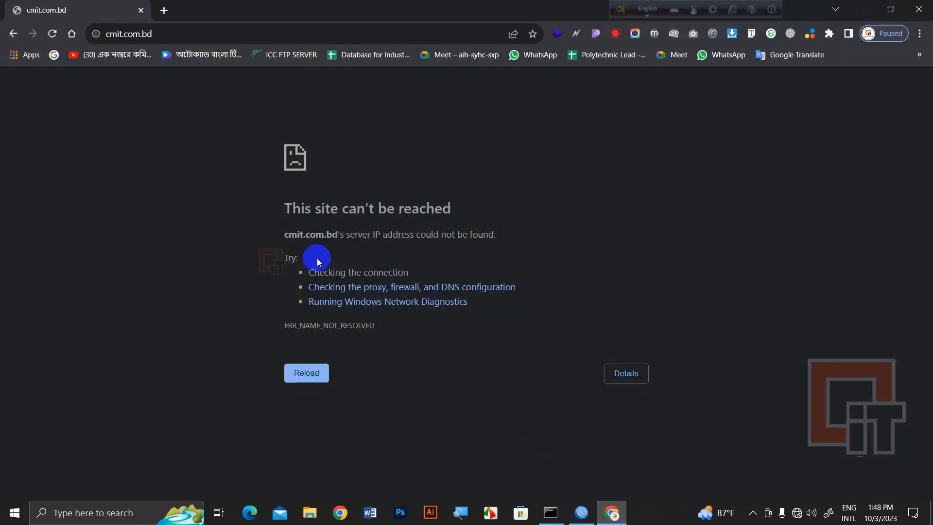
{"action": "left_click", "coordinate": [52, 34]}
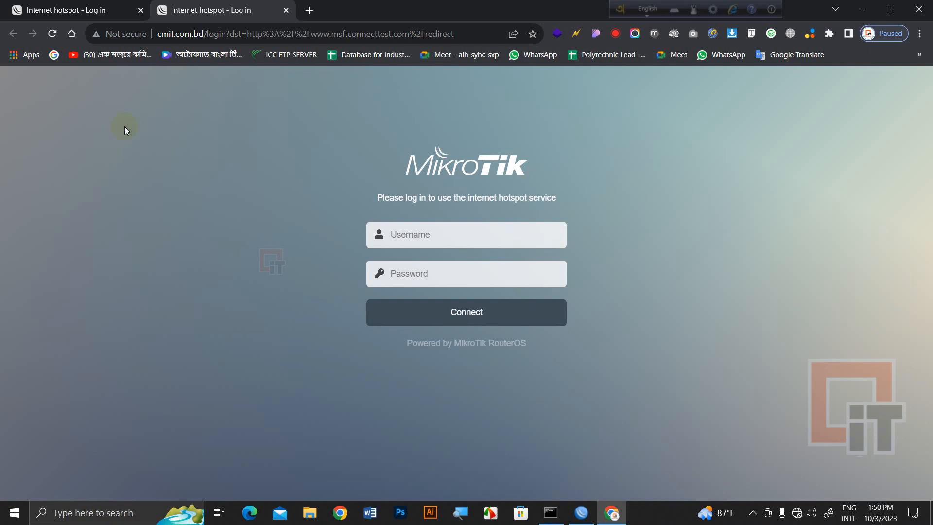
{"action": "left_click_drag", "start_coordinate": [181, 11], "coordinate": [459, 312]}
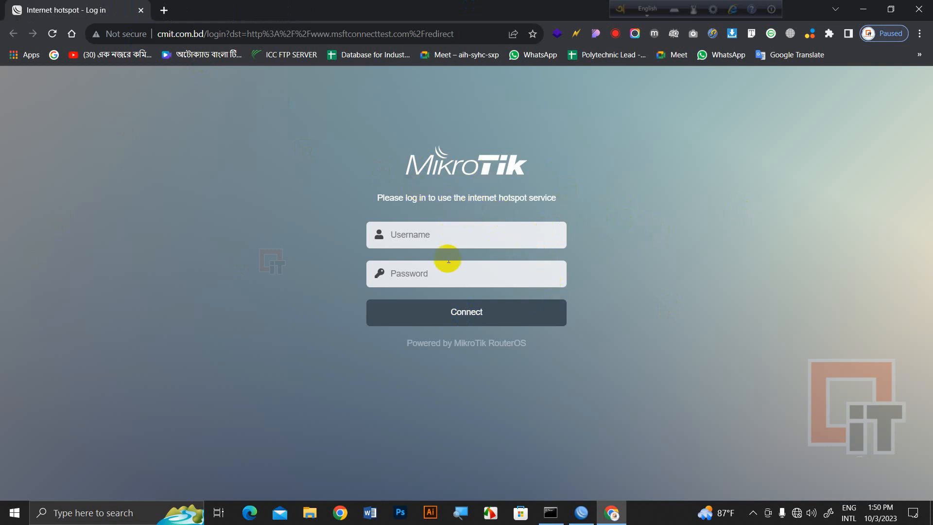
{"action": "left_click", "coordinate": [581, 513]}
Inspect the admin hotspot user's settings, then remove the admin user
{"action": "left_click", "coordinate": [265, 78]}
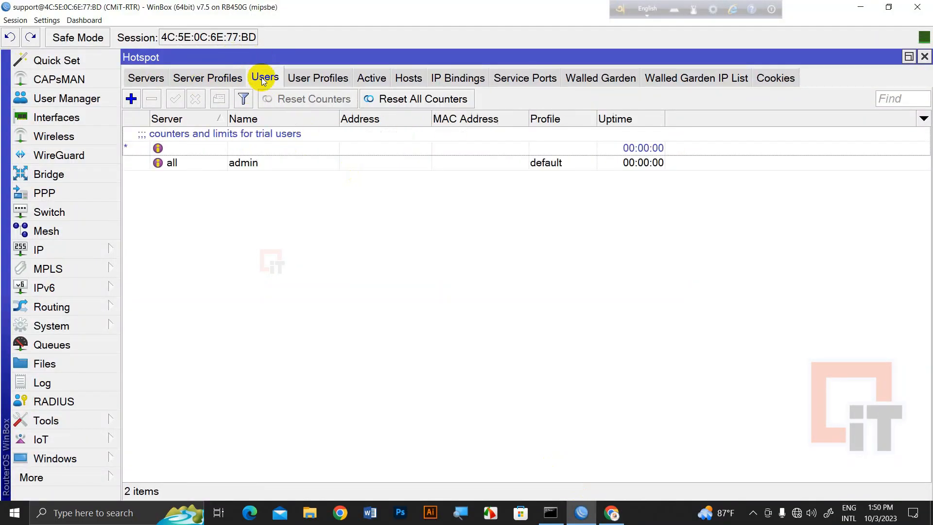
{"action": "left_click", "coordinate": [285, 167]}
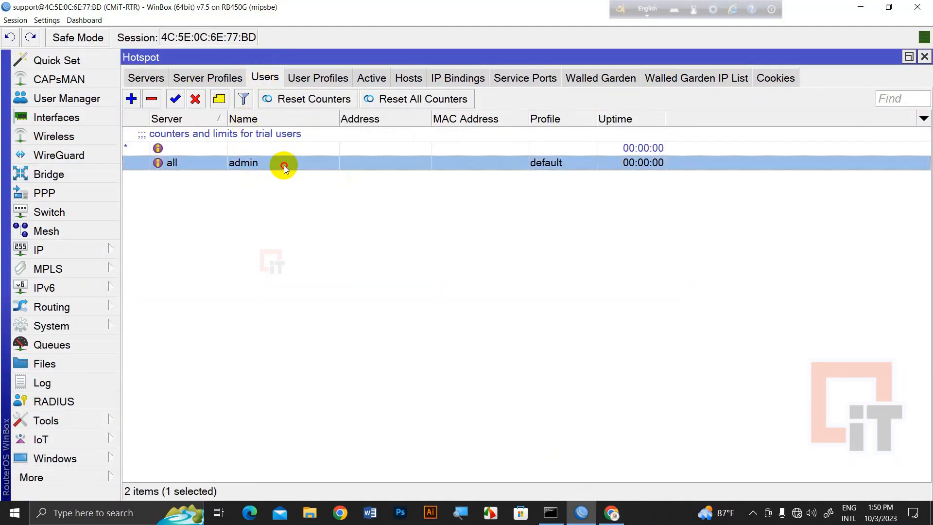
{"action": "double_click", "coordinate": [284, 168]}
{"action": "left_click", "coordinate": [505, 248]}
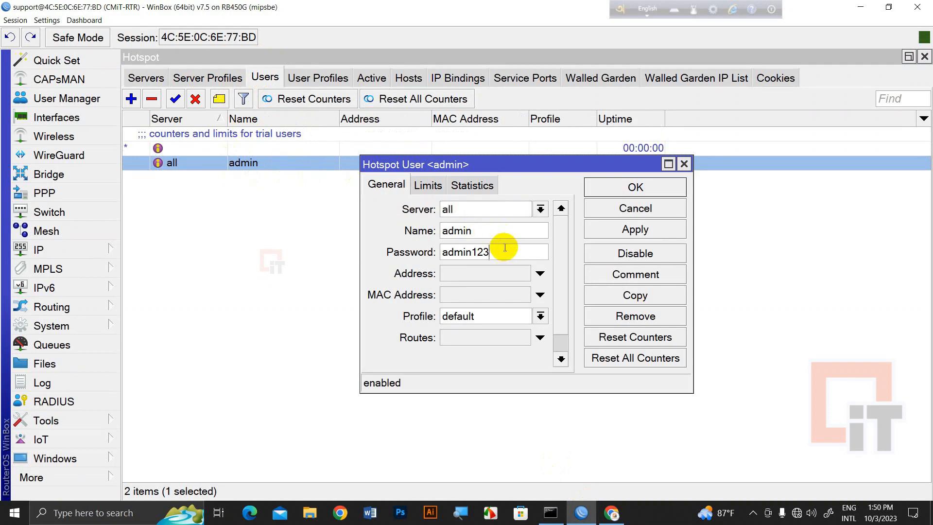
{"action": "left_click", "coordinate": [632, 208]}
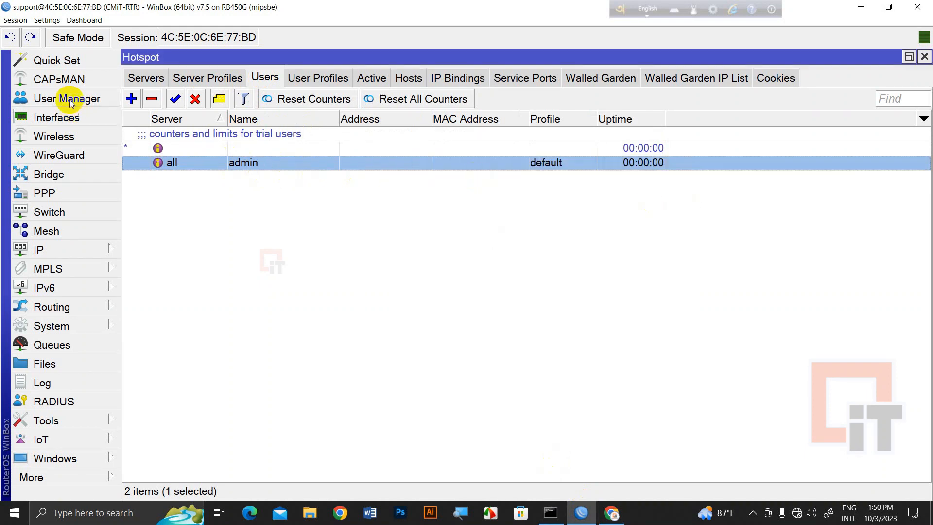
{"action": "left_click", "coordinate": [145, 100]}
Add hotspot users 1 and 2, each with its password
{"action": "left_click", "coordinate": [135, 100]}
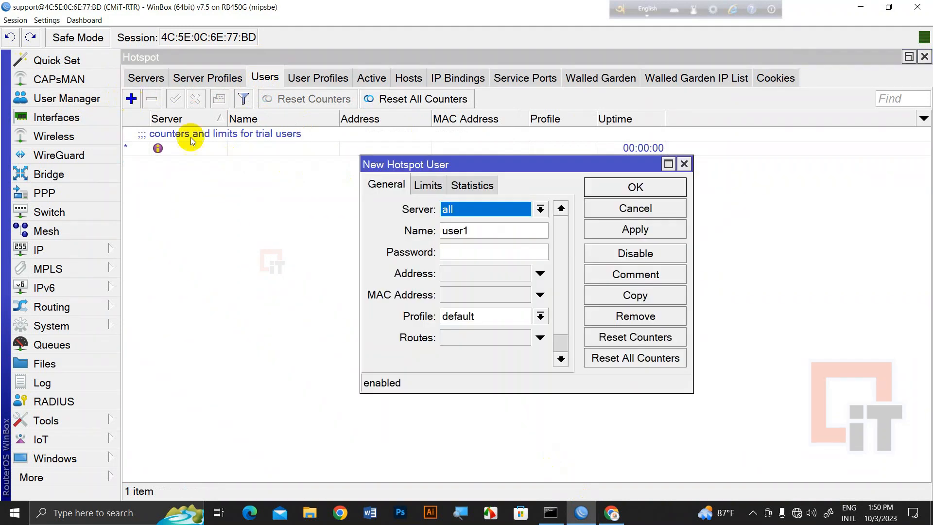
{"action": "key", "text": "Tab"}
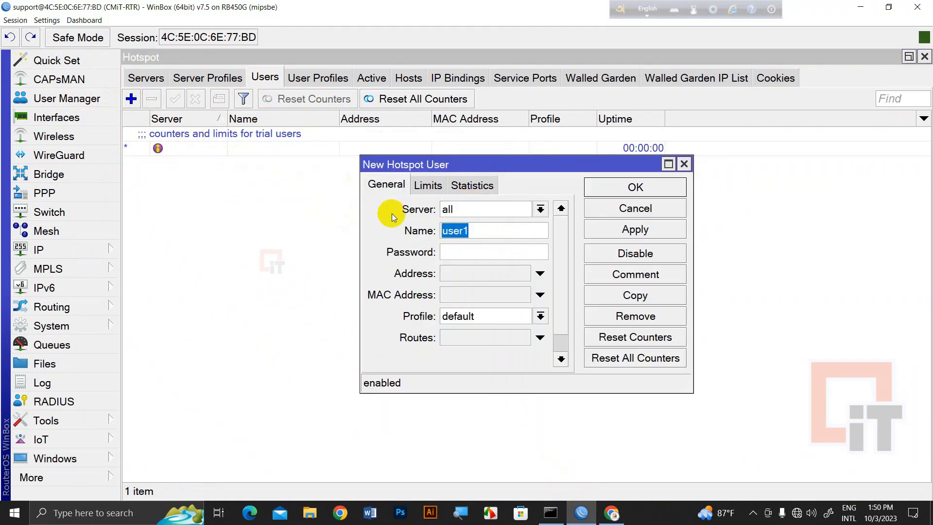
{"action": "type", "text": "1"}
{"action": "left_click", "coordinate": [457, 250]}
{"action": "type", "text": "1"}
{"action": "left_click", "coordinate": [614, 194]}
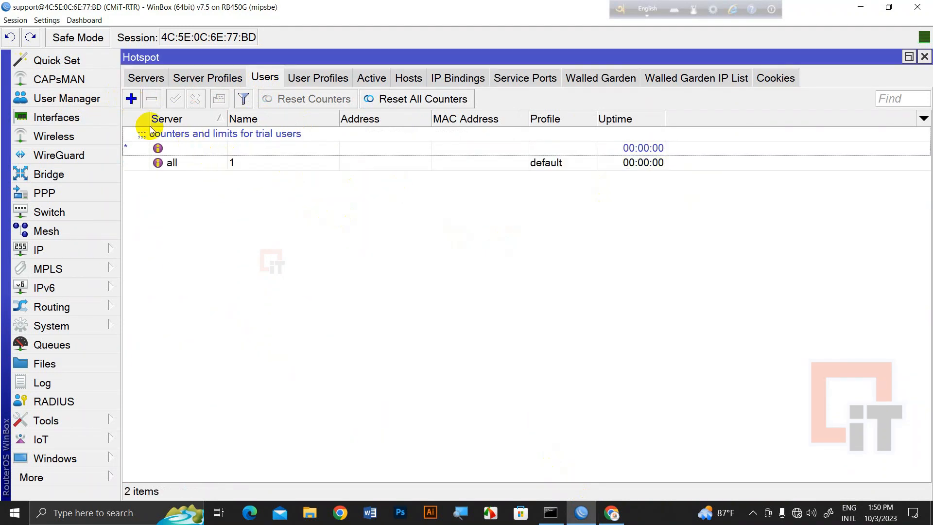
{"action": "left_click", "coordinate": [131, 99]}
{"action": "key", "text": "Tab"}
{"action": "type", "text": "2"}
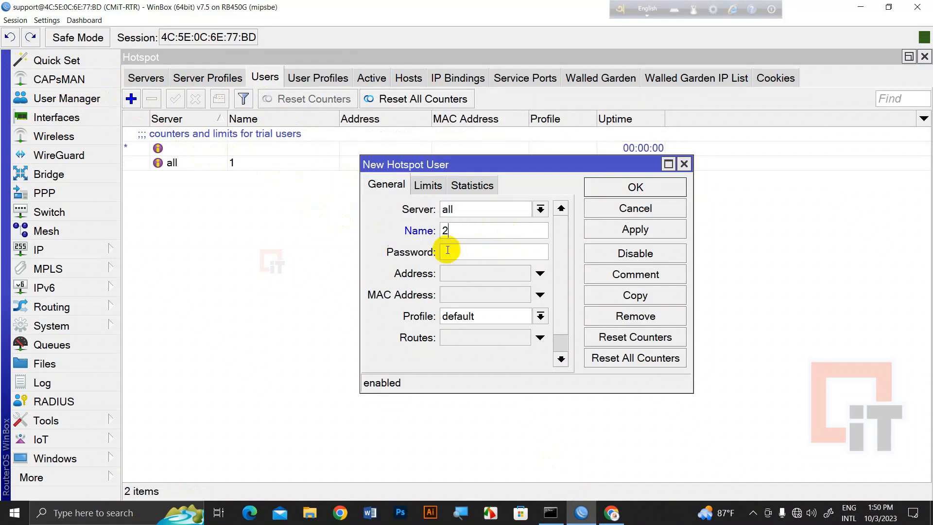
{"action": "left_click", "coordinate": [450, 250]}
{"action": "type", "text": "2"}
{"action": "left_click", "coordinate": [619, 191]}
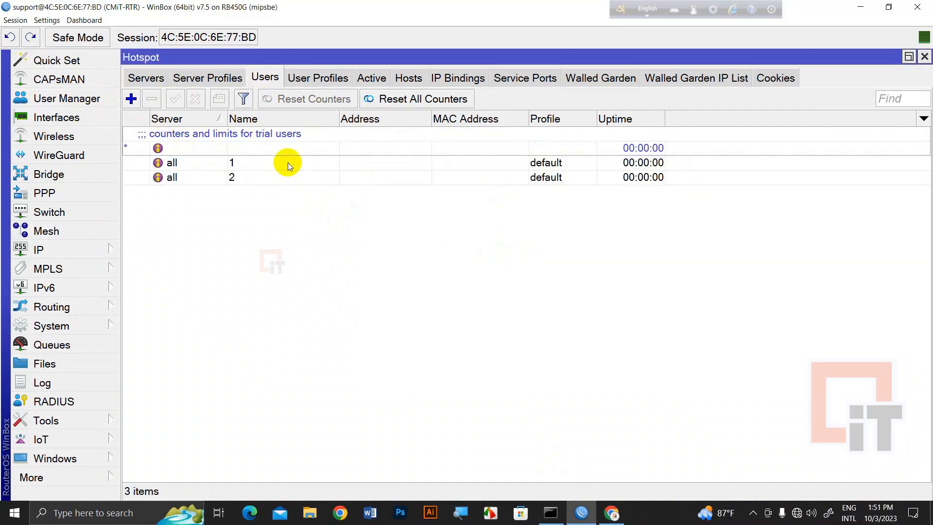
Add hotspot user 3 with its password, then recheck the servers and users lists
{"action": "left_click", "coordinate": [131, 99]}
{"action": "key", "text": "Tab"}
{"action": "type", "text": "3"}
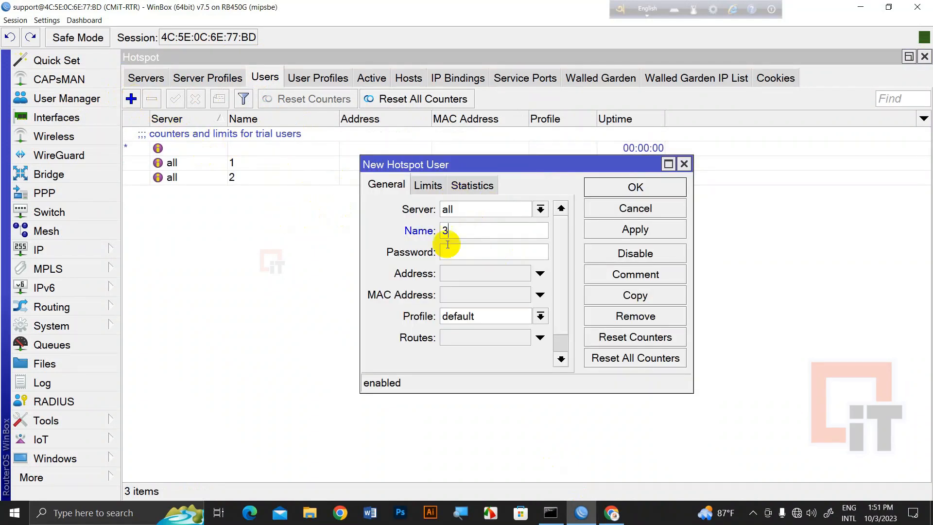
{"action": "left_click", "coordinate": [490, 250]}
{"action": "type", "text": "3"}
{"action": "left_click", "coordinate": [635, 187]}
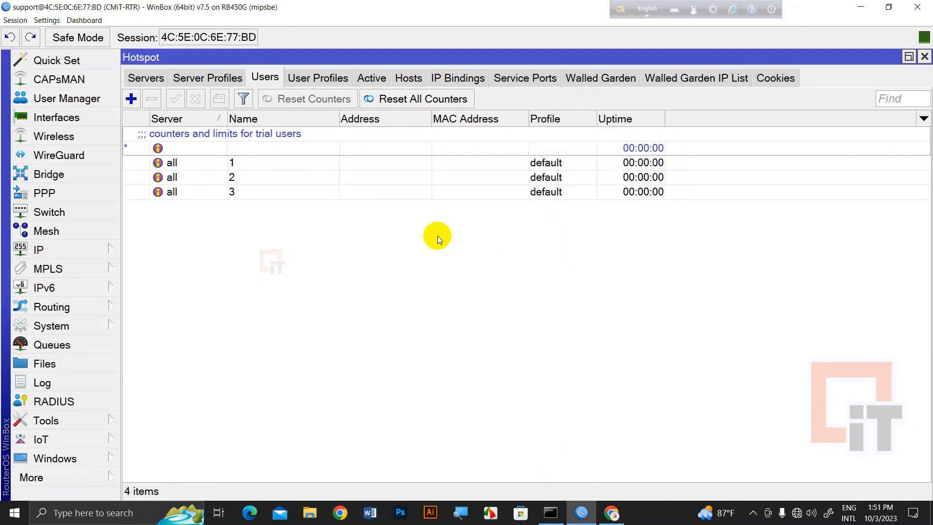
{"action": "left_click", "coordinate": [158, 78]}
{"action": "left_click", "coordinate": [263, 79]}
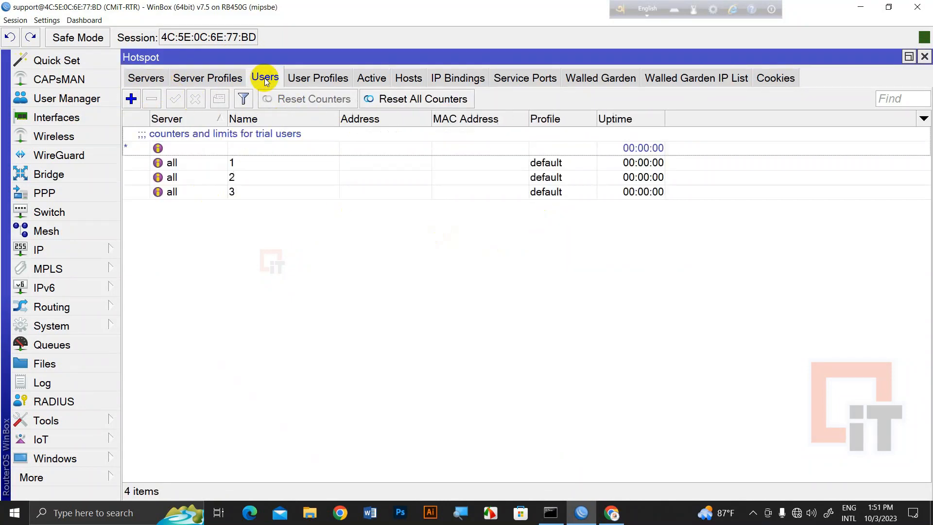
Add hotspot users 4 and 5 by replacing the default names
{"action": "left_click", "coordinate": [132, 98]}
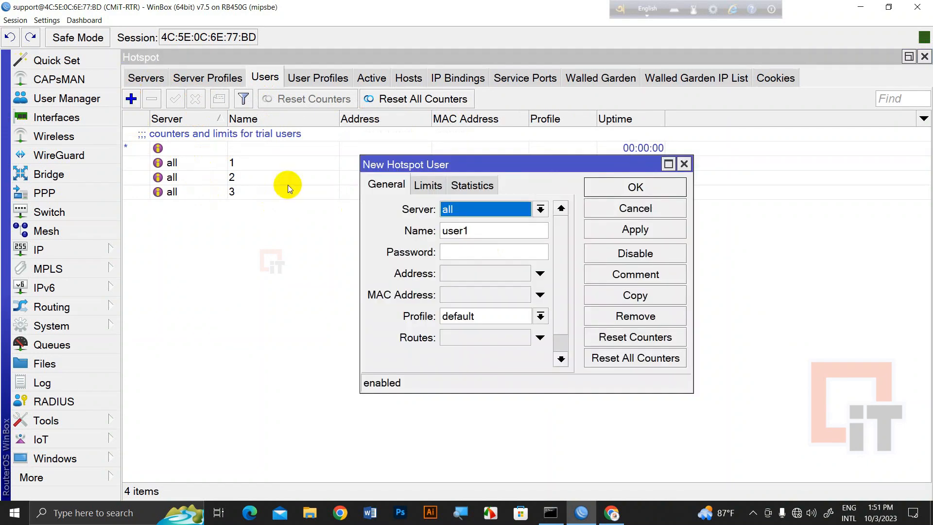
{"action": "double_click", "coordinate": [503, 230]}
{"action": "type", "text": "4"}
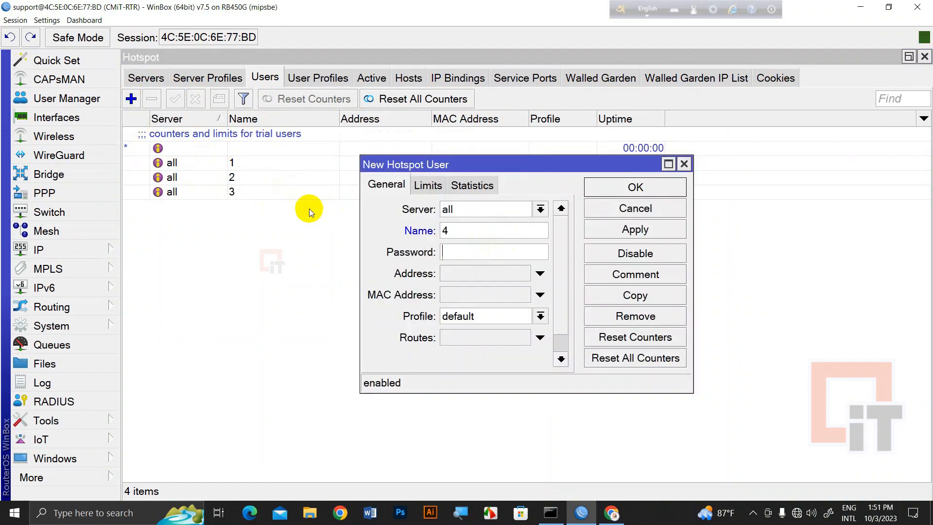
{"action": "type", "text": "4"}
{"action": "left_click", "coordinate": [635, 187]}
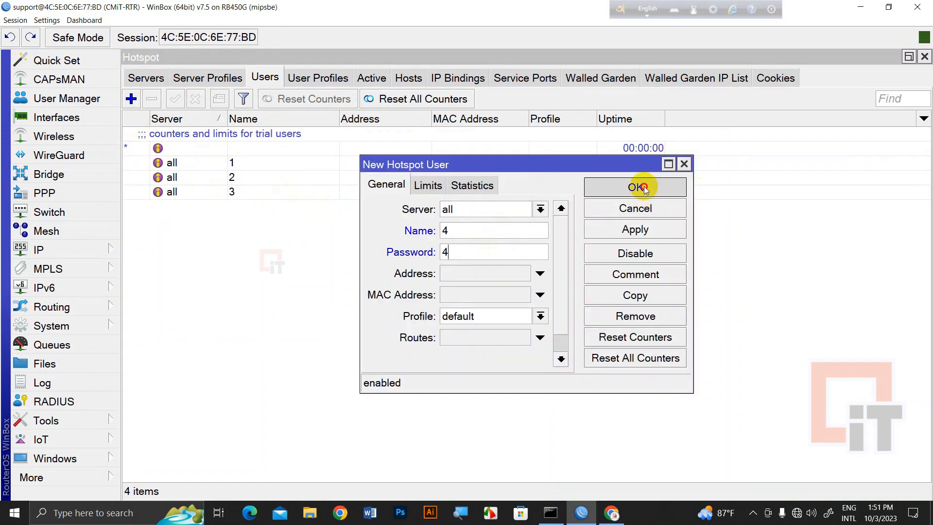
{"action": "left_click", "coordinate": [136, 102]}
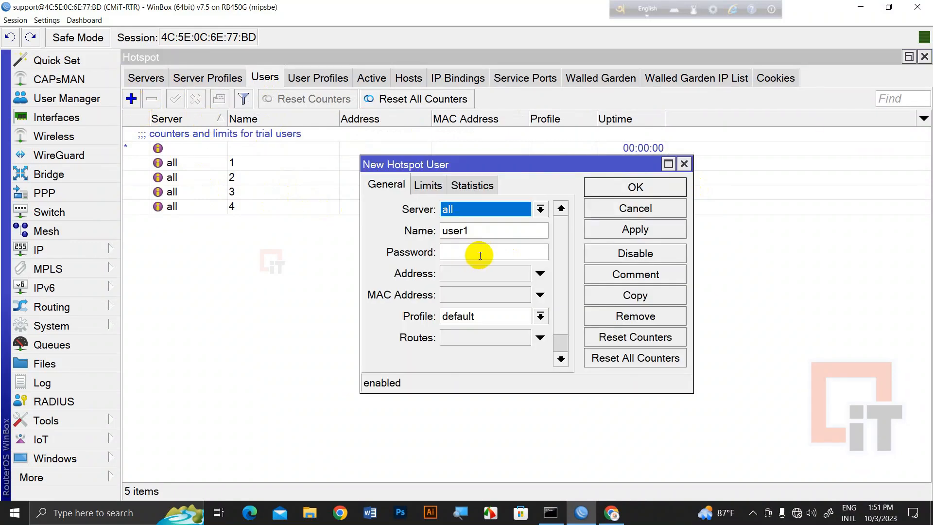
{"action": "double_click", "coordinate": [480, 230]}
{"action": "type", "text": "5"}
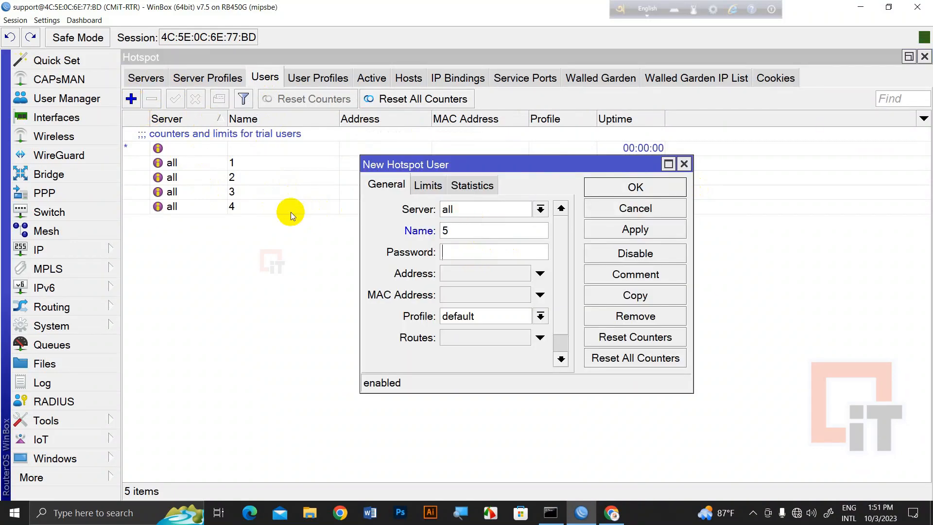
{"action": "left_click", "coordinate": [652, 188]}
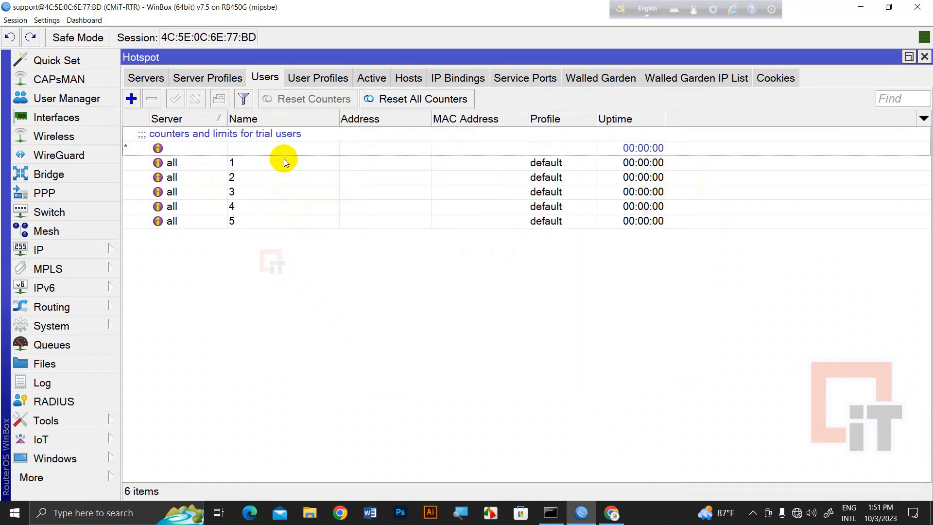
Add hotspot users 6 and 7, then switch to Chrome's login page
{"action": "left_click", "coordinate": [131, 100]}
{"action": "type", "text": "6"}
{"action": "key", "text": "Tab"}
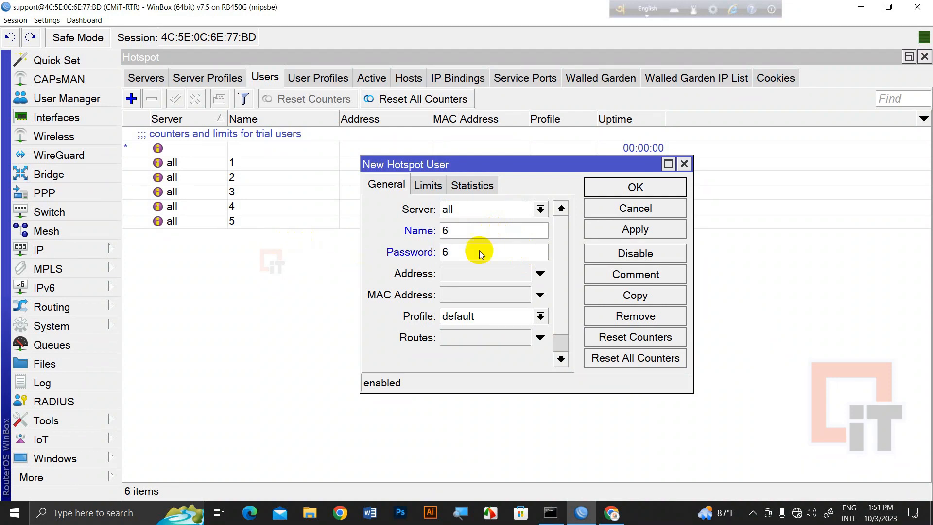
{"action": "left_click", "coordinate": [627, 187]}
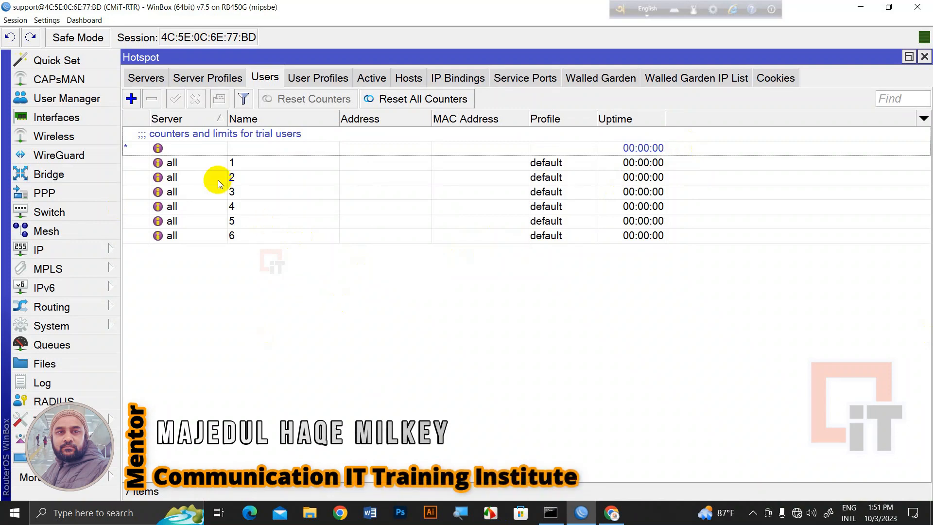
{"action": "left_click", "coordinate": [131, 99]}
{"action": "double_click", "coordinate": [494, 229]}
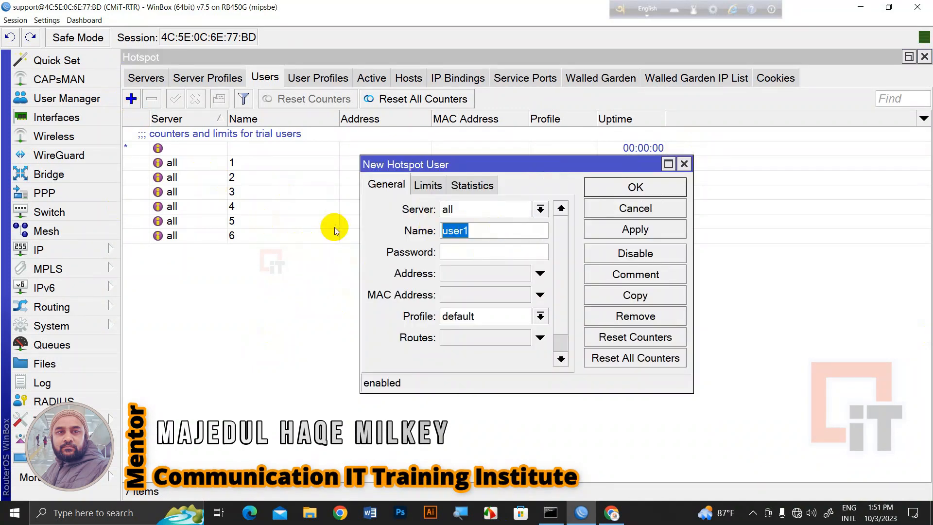
{"action": "type", "text": "7"}
{"action": "left_click", "coordinate": [443, 253]}
{"action": "type", "text": "7"}
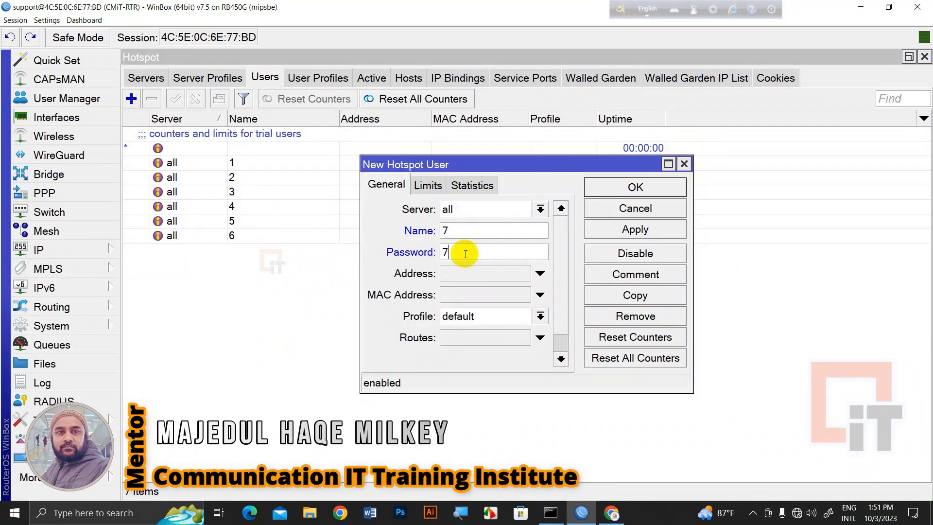
{"action": "left_click", "coordinate": [637, 188]}
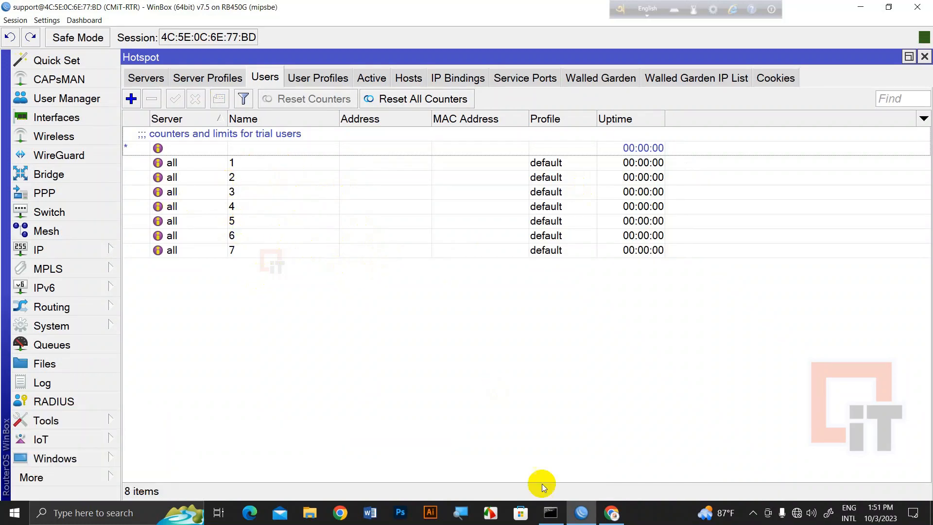
{"action": "left_click", "coordinate": [611, 513]}
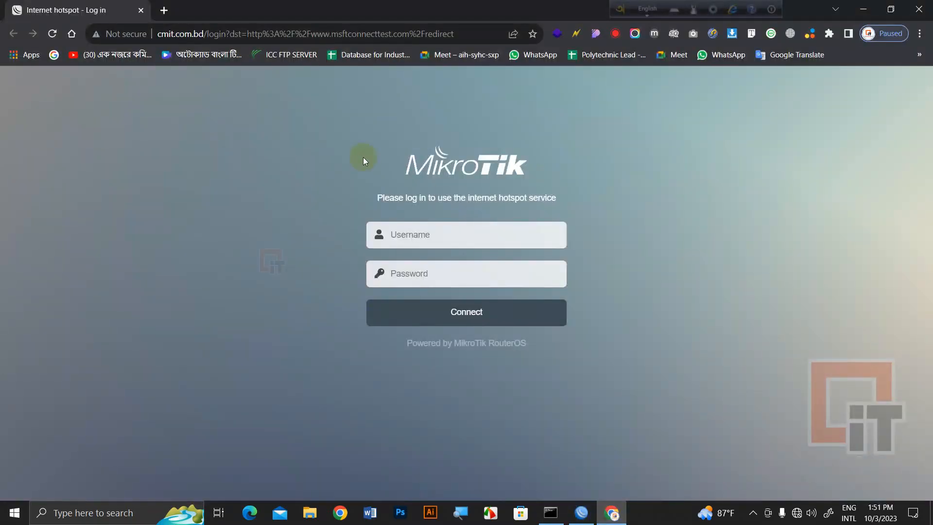
Check that a search in a new tab fails with ERR_CONNECTION_CLOSED, then close that tab
{"action": "left_click", "coordinate": [164, 10]}
{"action": "type", "text": "y."}
{"action": "key", "text": "Return"}
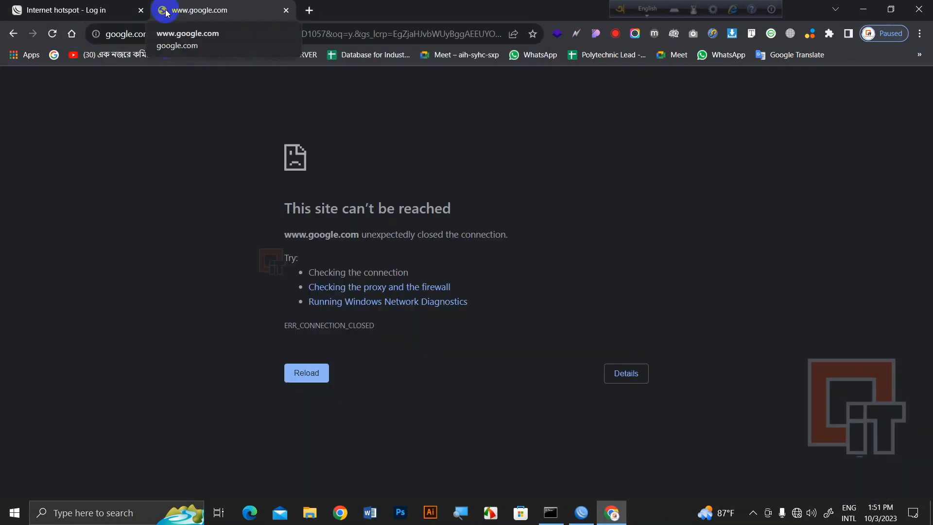
{"action": "left_click", "coordinate": [286, 10]}
Reload the hotspot login page, focus its username field, and return to WinBox
{"action": "left_click", "coordinate": [53, 34]}
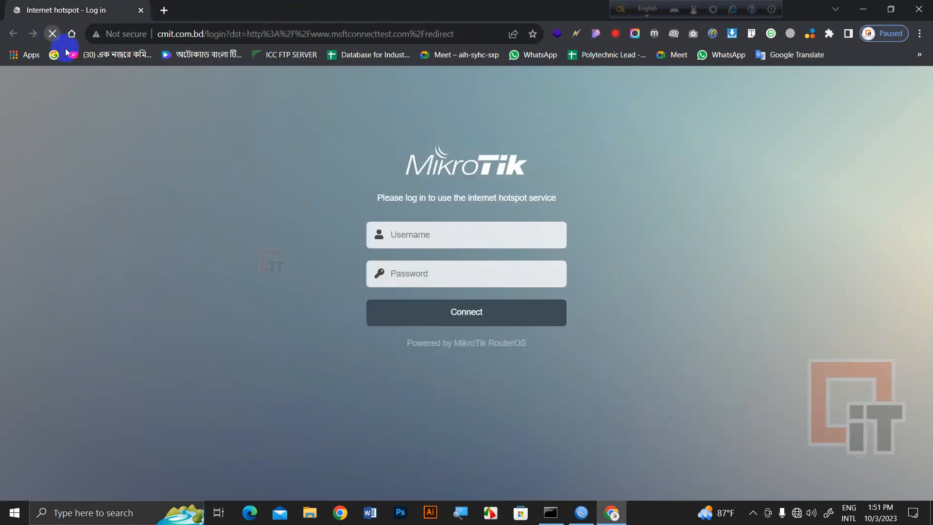
{"action": "left_click", "coordinate": [434, 237]}
{"action": "left_click", "coordinate": [242, 254]}
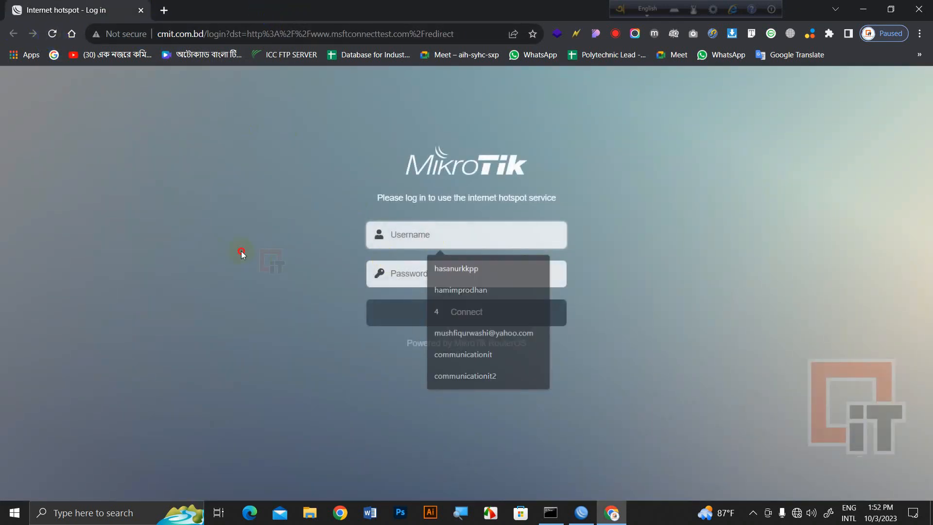
{"action": "left_click", "coordinate": [470, 241]}
{"action": "key", "text": "alt+Tab"}
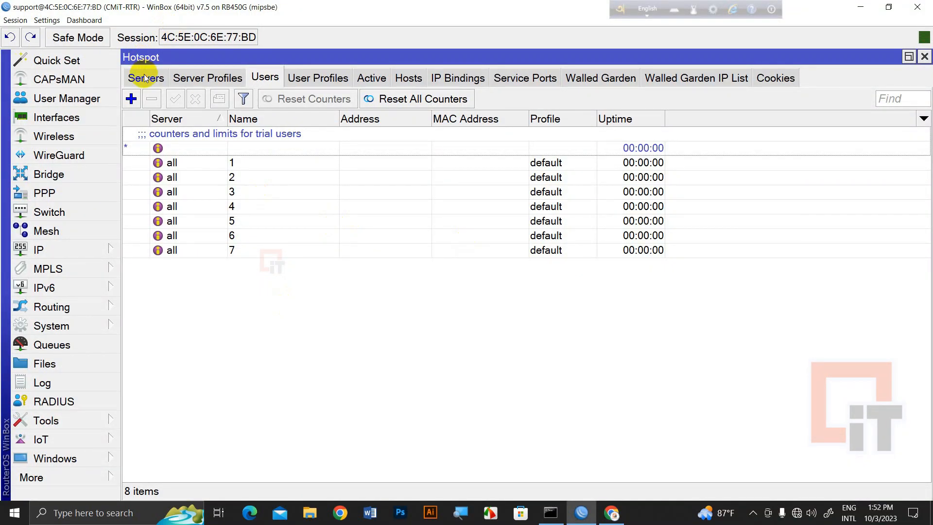
Review the hotspot1 server's addresses-per-MAC setting and close its settings
{"action": "left_click", "coordinate": [145, 77]}
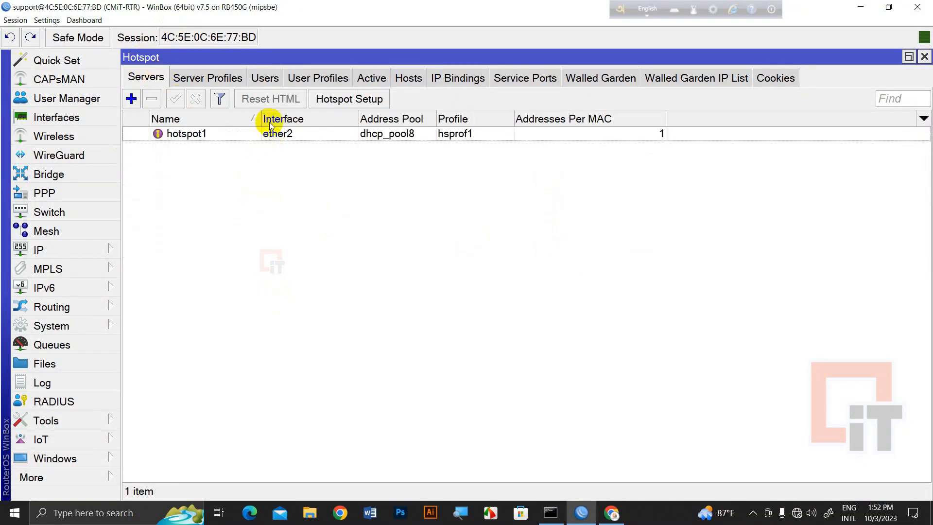
{"action": "double_click", "coordinate": [231, 139]}
{"action": "left_click", "coordinate": [495, 256]}
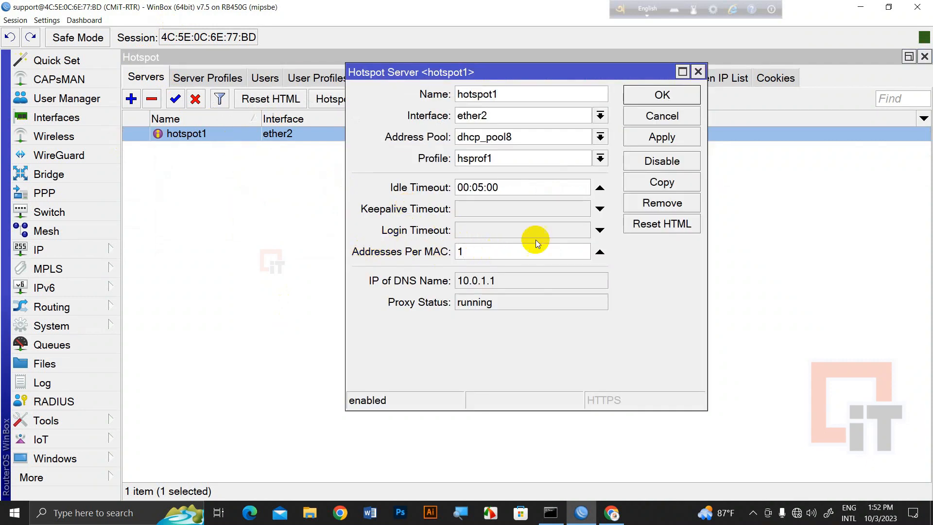
{"action": "left_click", "coordinate": [661, 95]}
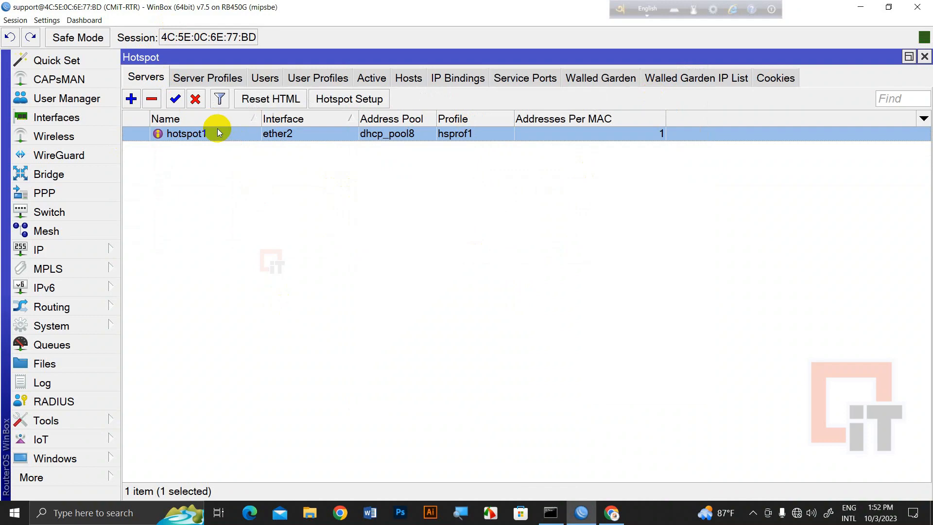
In hsprof1's Login options, disable Cookie, enable HTTP PAP and MAC Cookie, and save
{"action": "left_click", "coordinate": [208, 77]}
{"action": "double_click", "coordinate": [258, 147]}
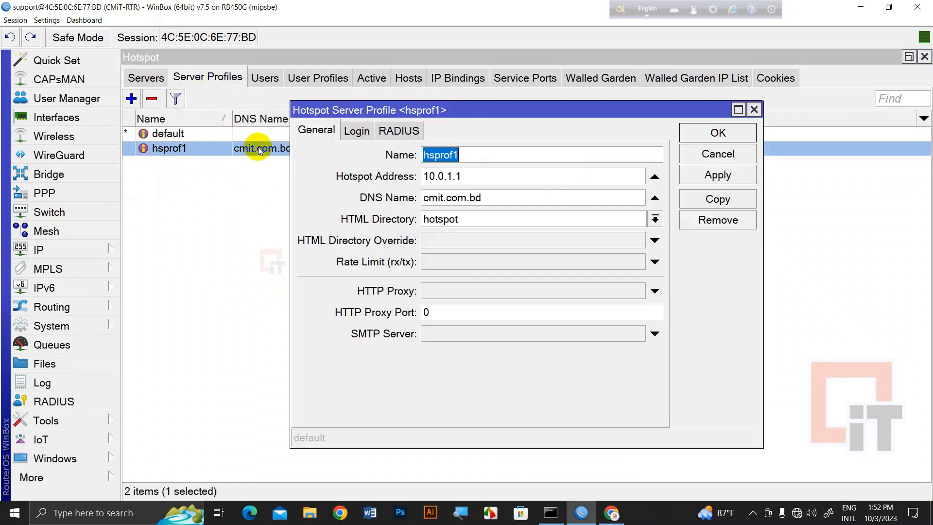
{"action": "left_click", "coordinate": [366, 133]}
{"action": "left_click", "coordinate": [518, 157]}
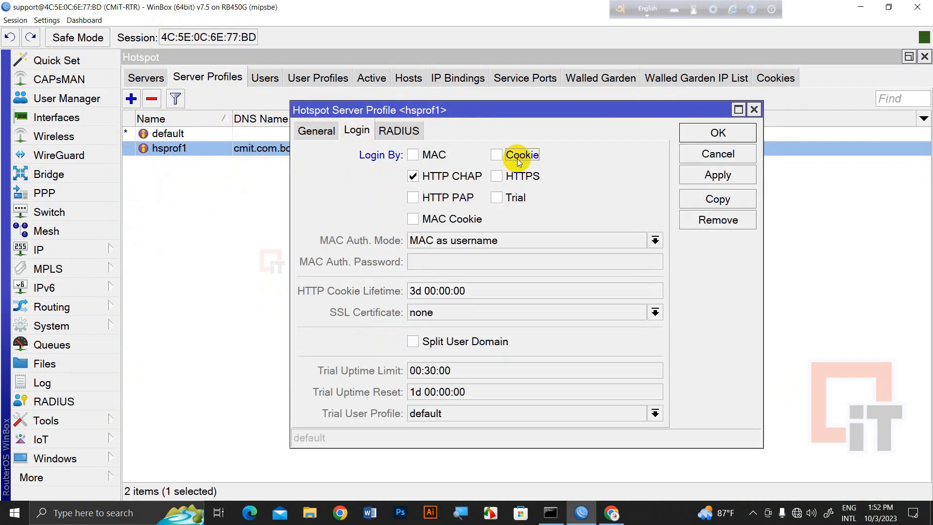
{"action": "left_click", "coordinate": [430, 198]}
{"action": "left_click", "coordinate": [424, 220]}
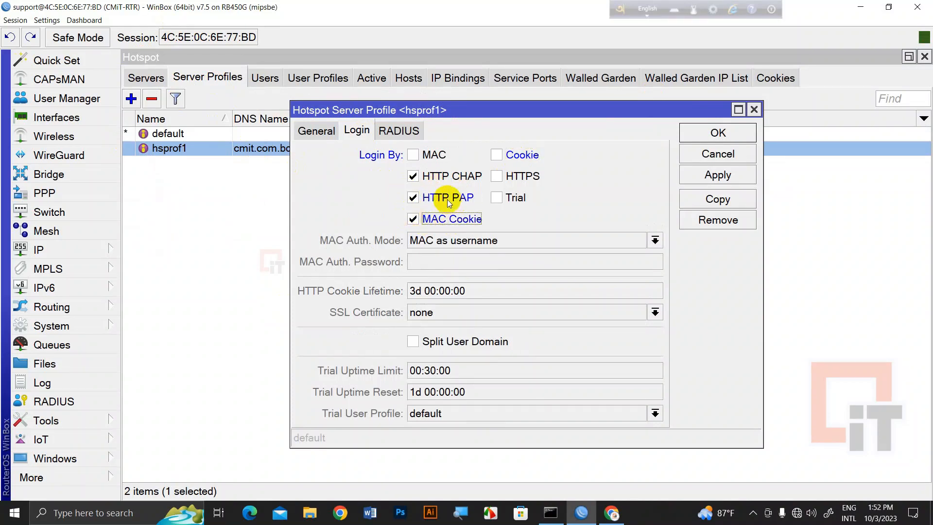
{"action": "left_click", "coordinate": [716, 174]}
{"action": "left_click", "coordinate": [718, 134]}
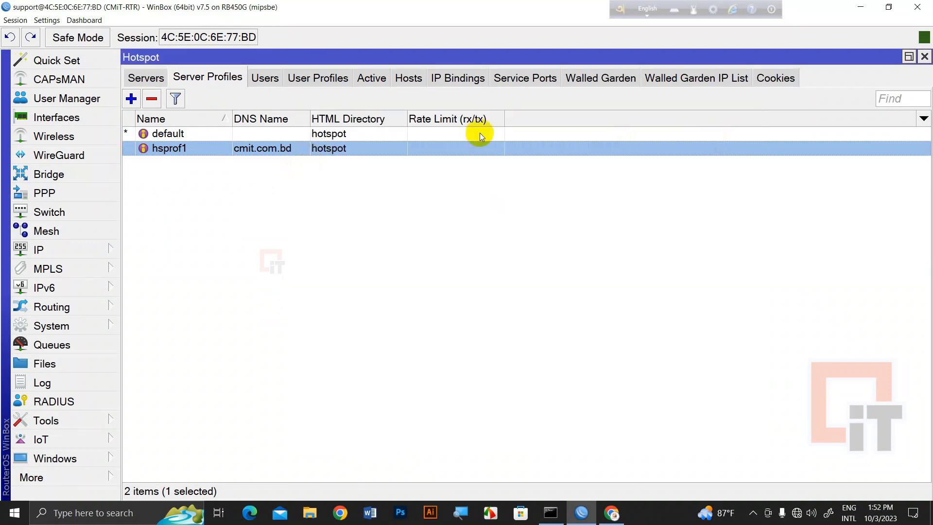
Sign in on the Chrome hotspot page with the first hotspot user's username and password, declining to save it
{"action": "left_click", "coordinate": [861, 7]}
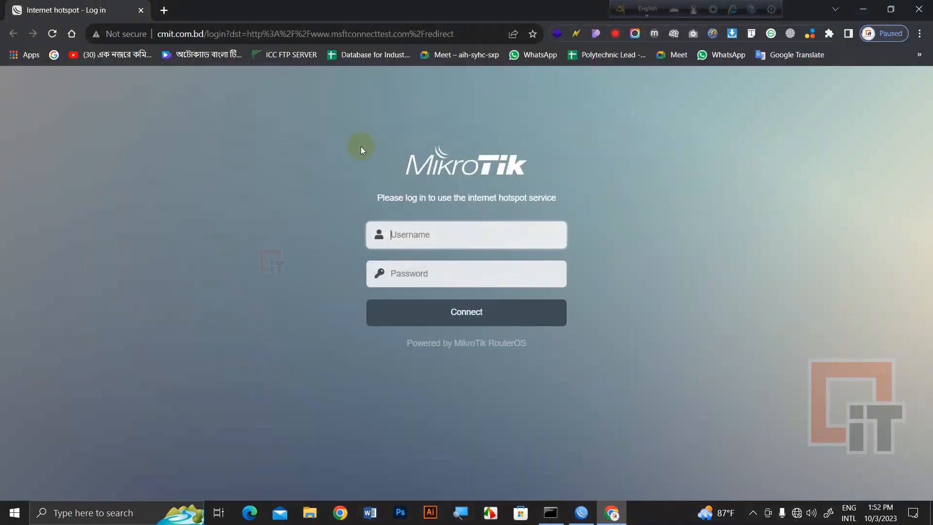
{"action": "left_click", "coordinate": [477, 248]}
{"action": "type", "text": "1"}
{"action": "left_click", "coordinate": [418, 274]}
{"action": "type", "text": "1"}
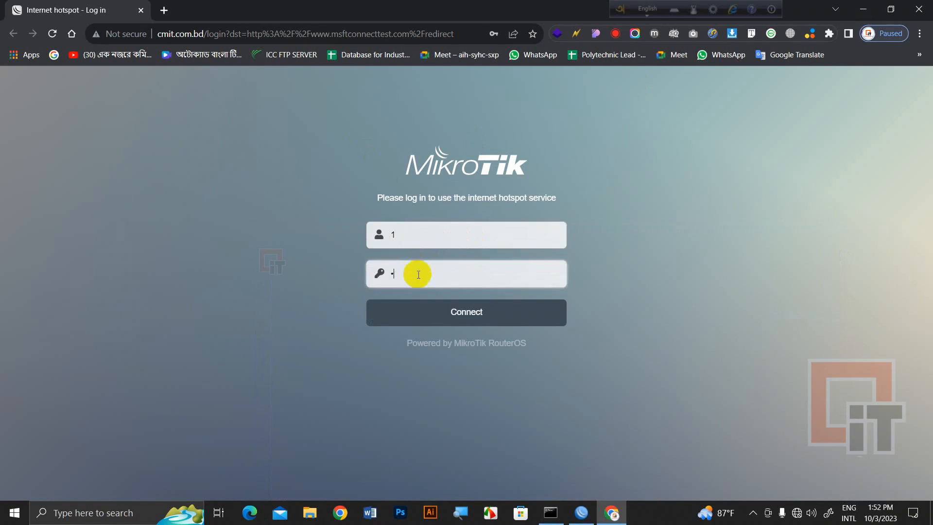
{"action": "left_click", "coordinate": [462, 309]}
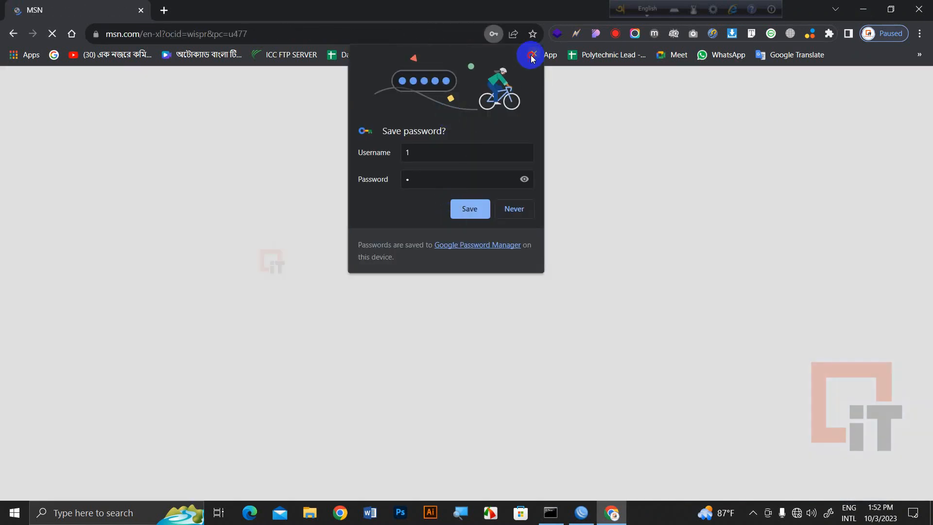
{"action": "left_click", "coordinate": [534, 54]}
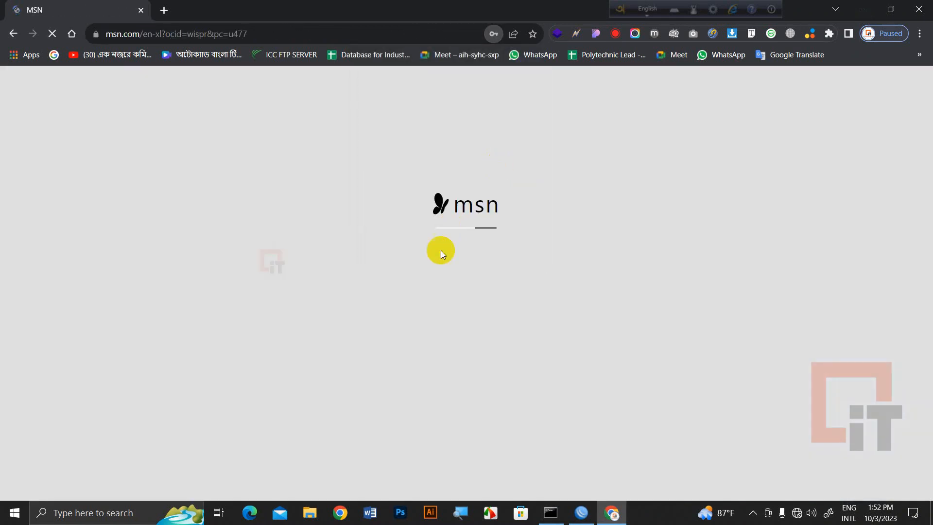